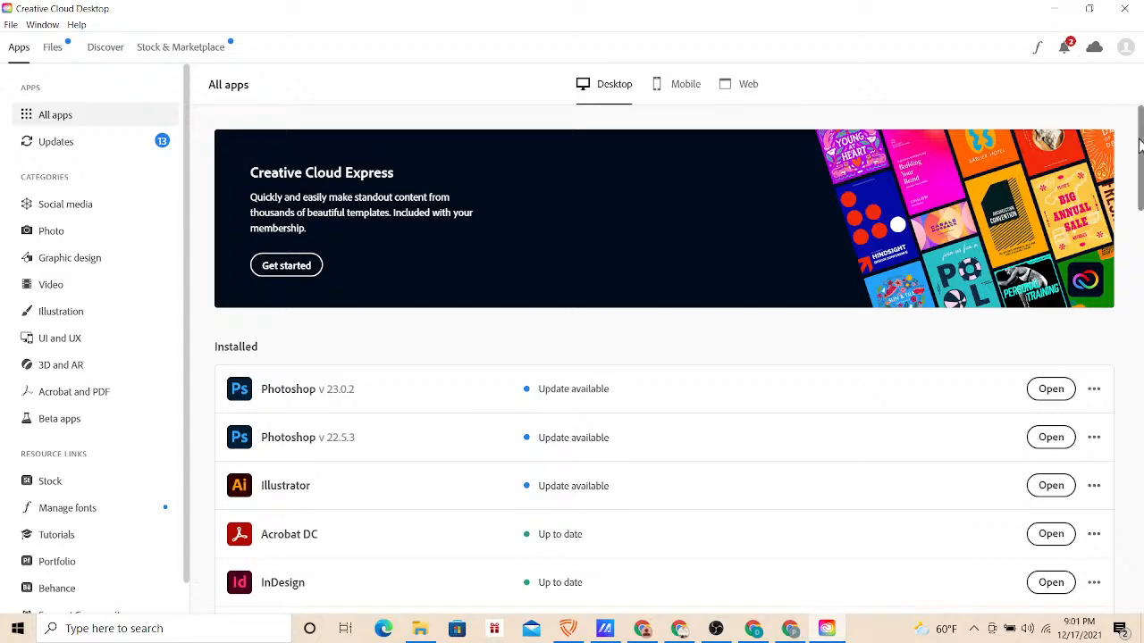
- Look over the installed apps, then open the Social media category and examine the Creative Cloud Express entry
left_click_drag(1139, 143, 1139, 181)
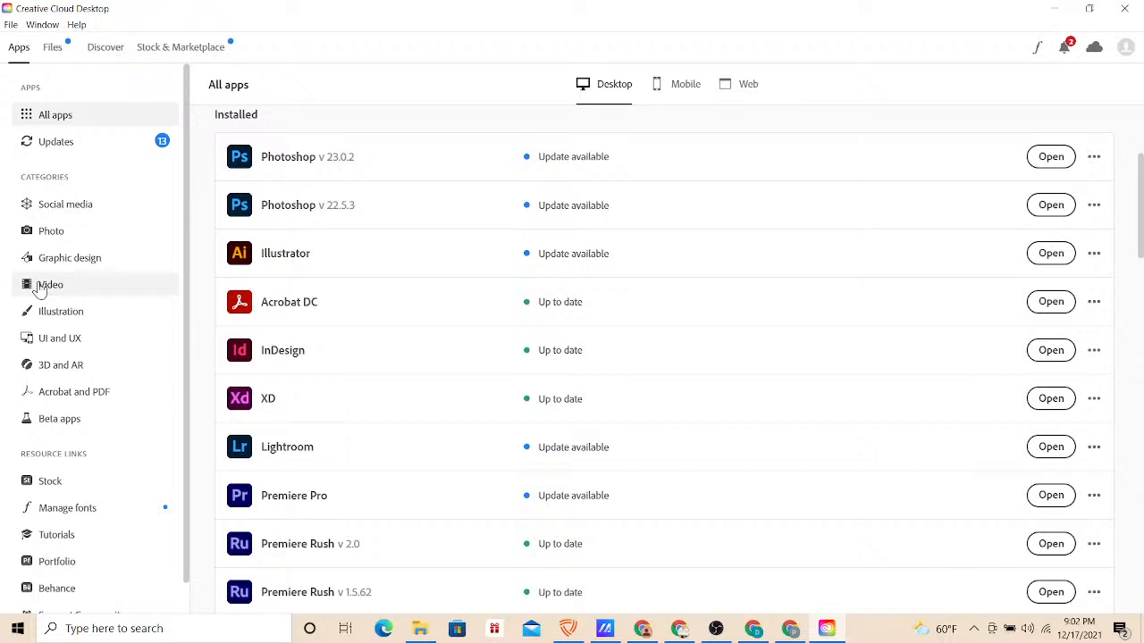
left_click(52, 211)
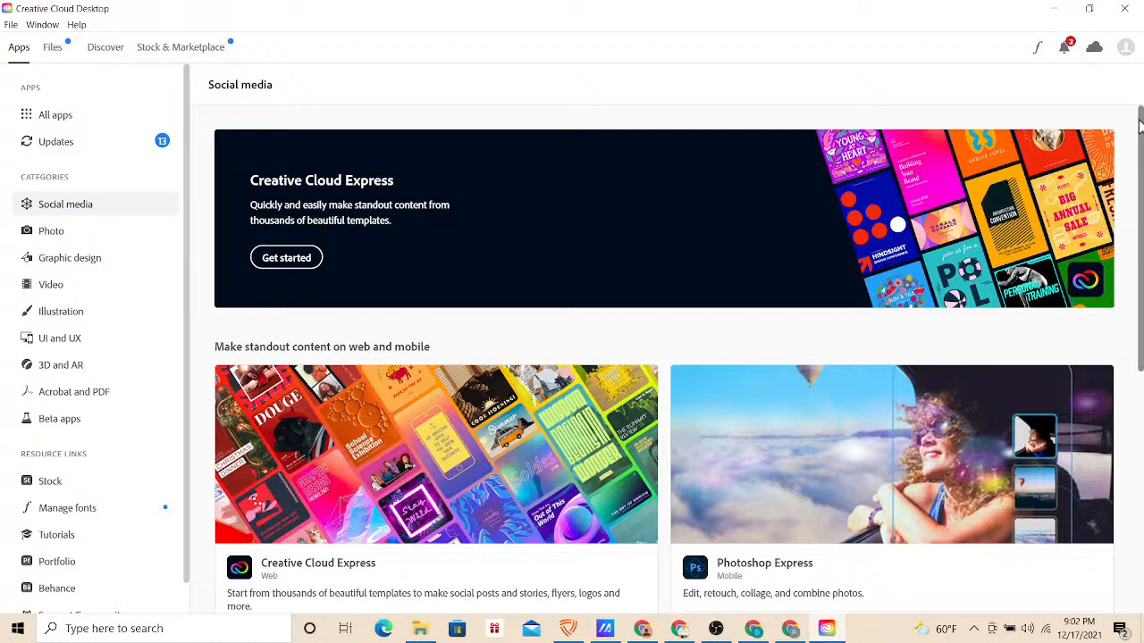
left_click_drag(1139, 125, 1110, 233)
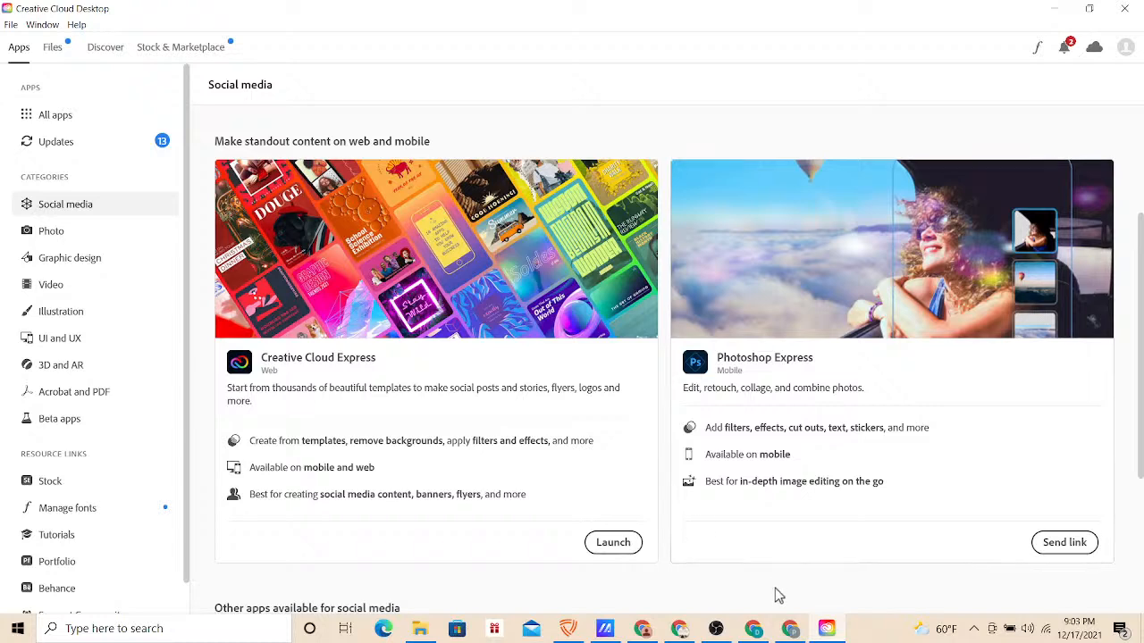
- Switch to Creative Cloud Express in the browser and look through the saved designs on the Projects page
left_click(651, 632)
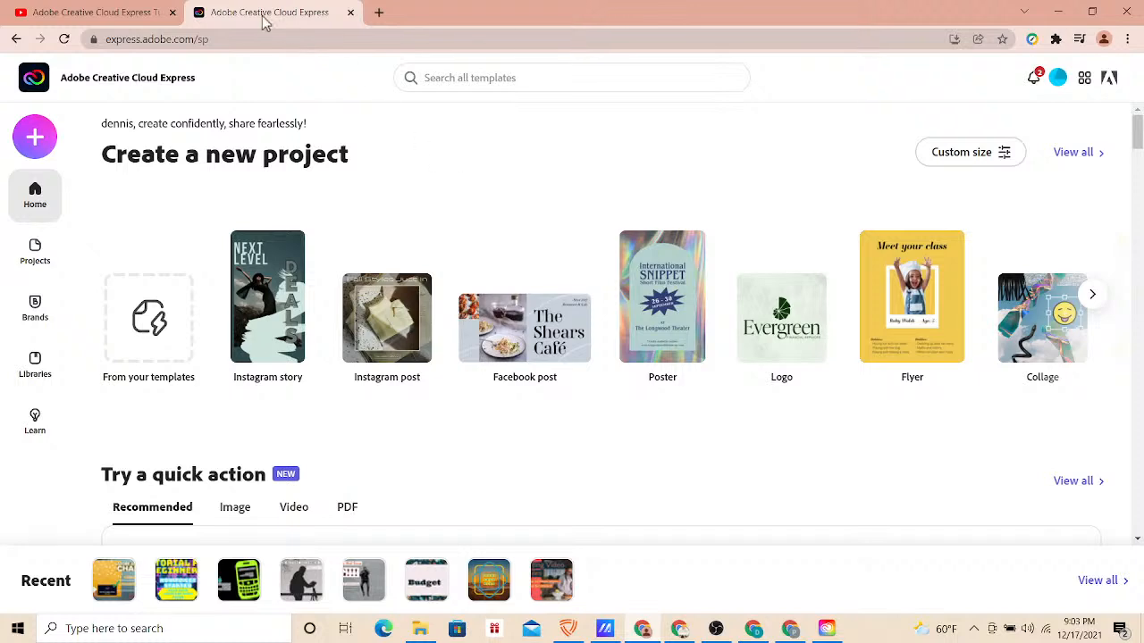
left_click(826, 631)
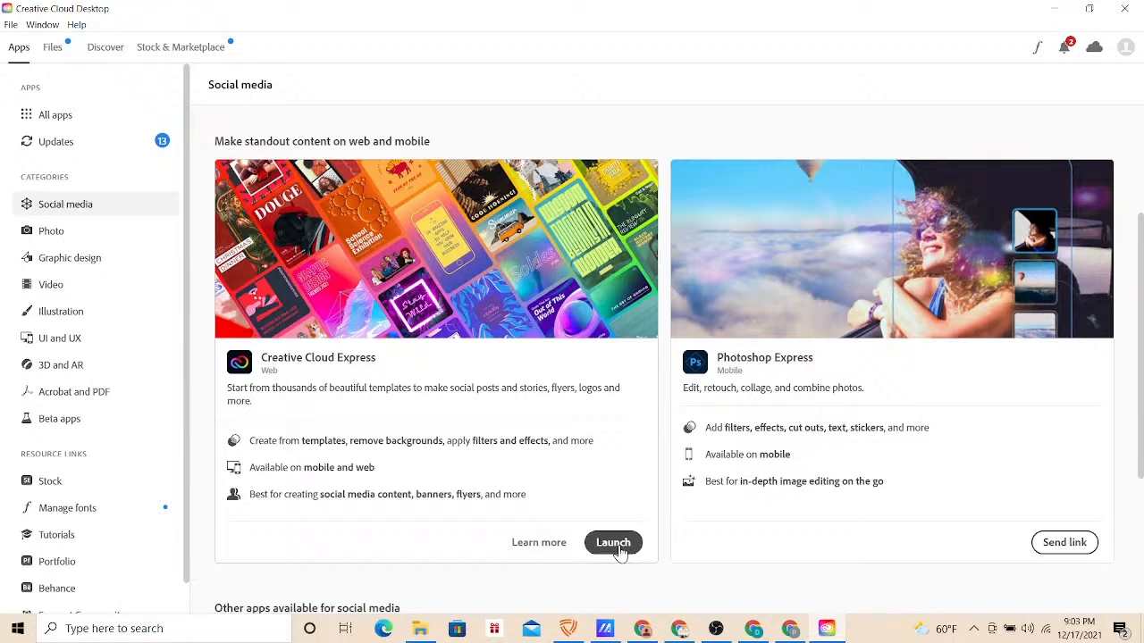
left_click(645, 633)
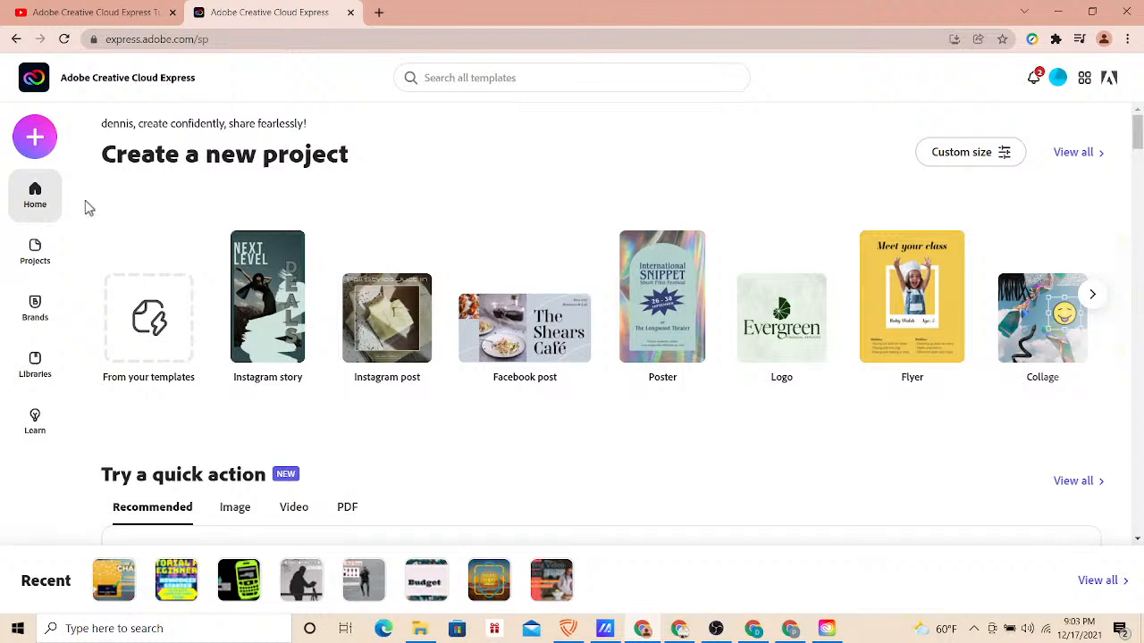
left_click(33, 254)
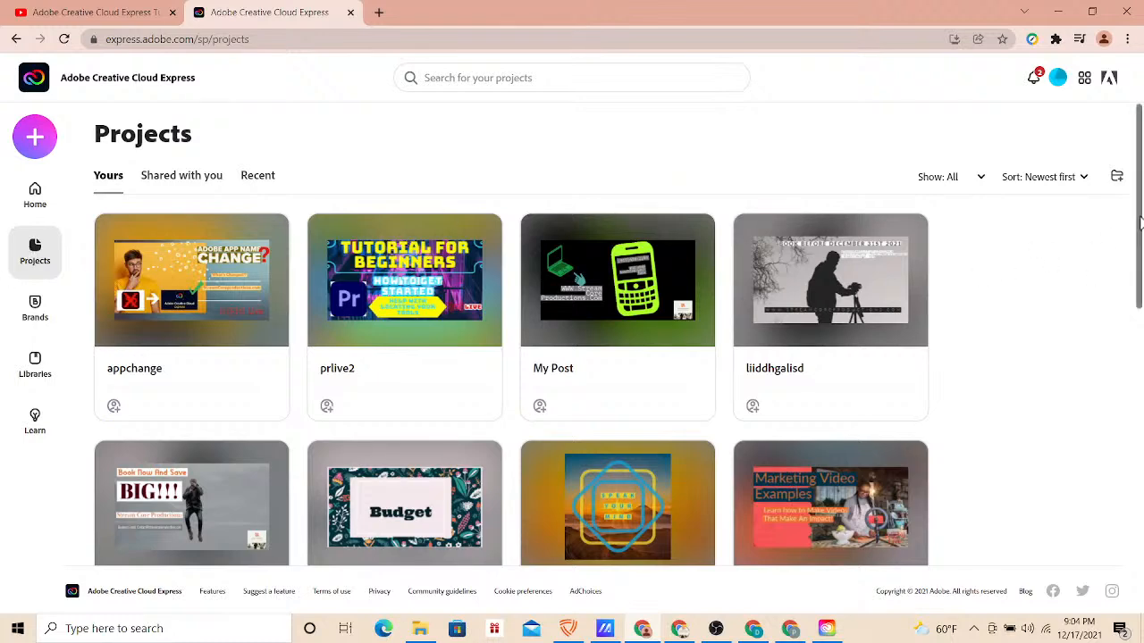
left_click_drag(1140, 223, 1121, 135)
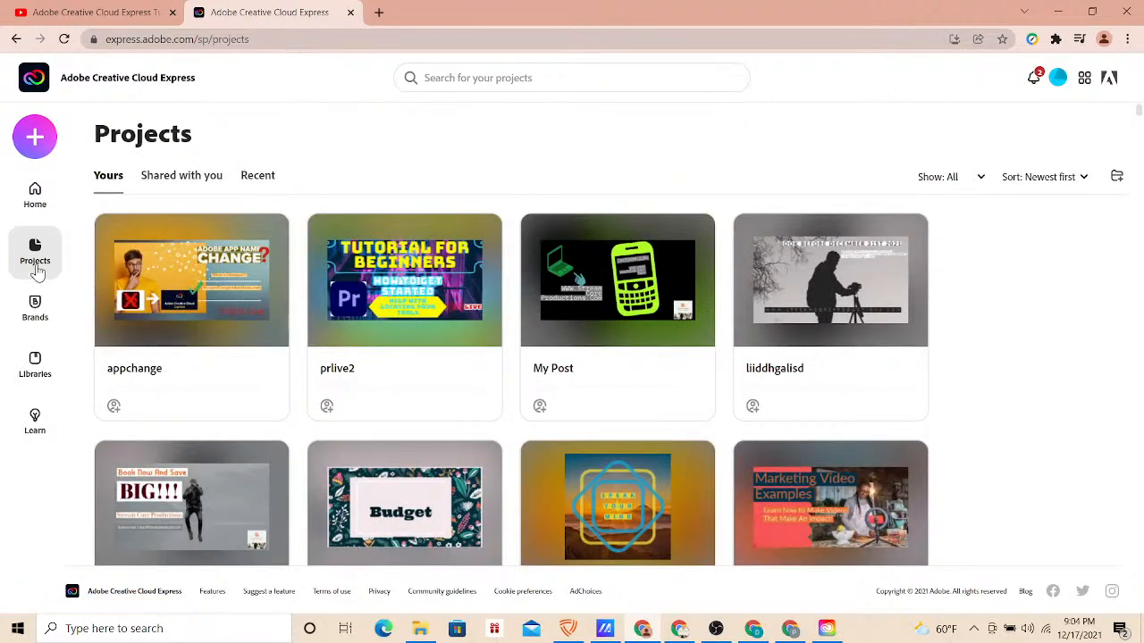
- Review the Brands page in Creative Cloud Express and open the Libraries page
left_click(35, 309)
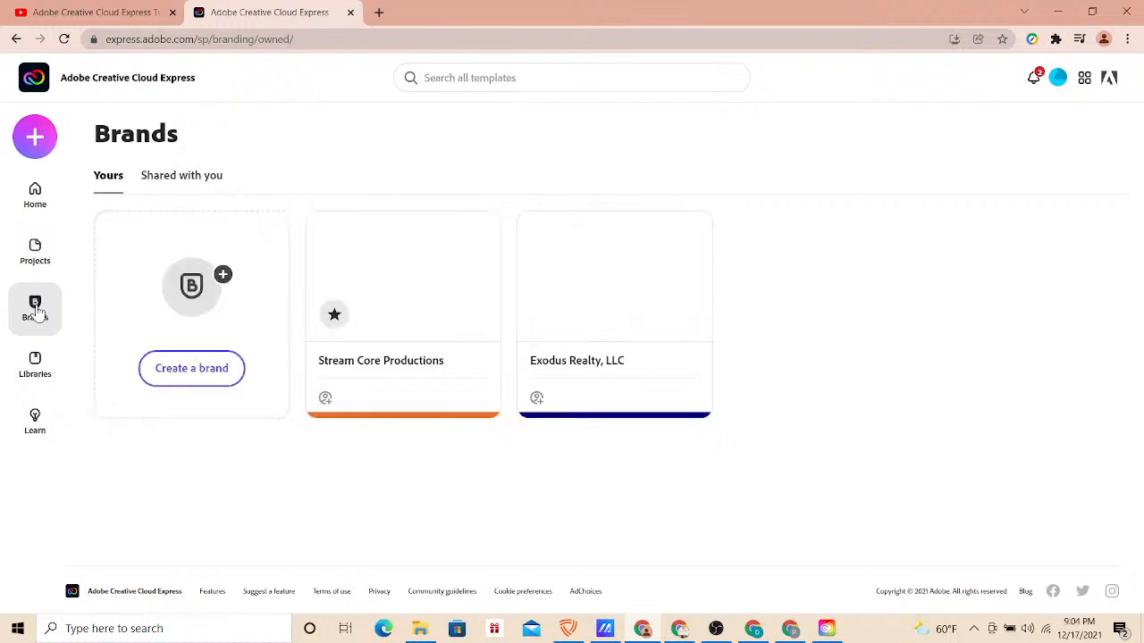
left_click(716, 629)
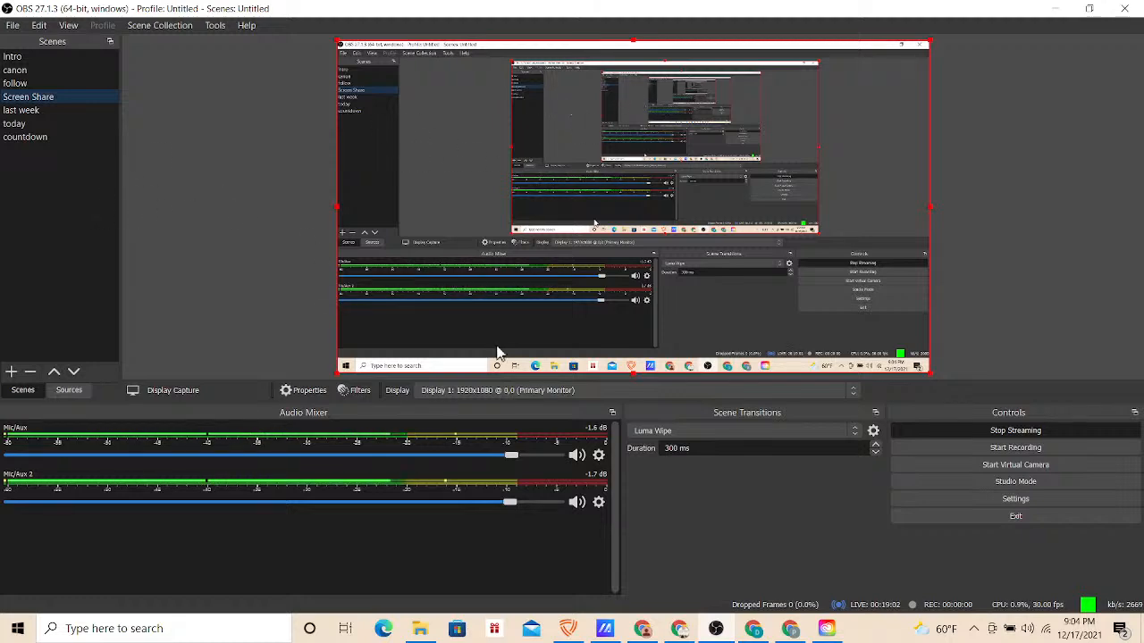
left_click(828, 630)
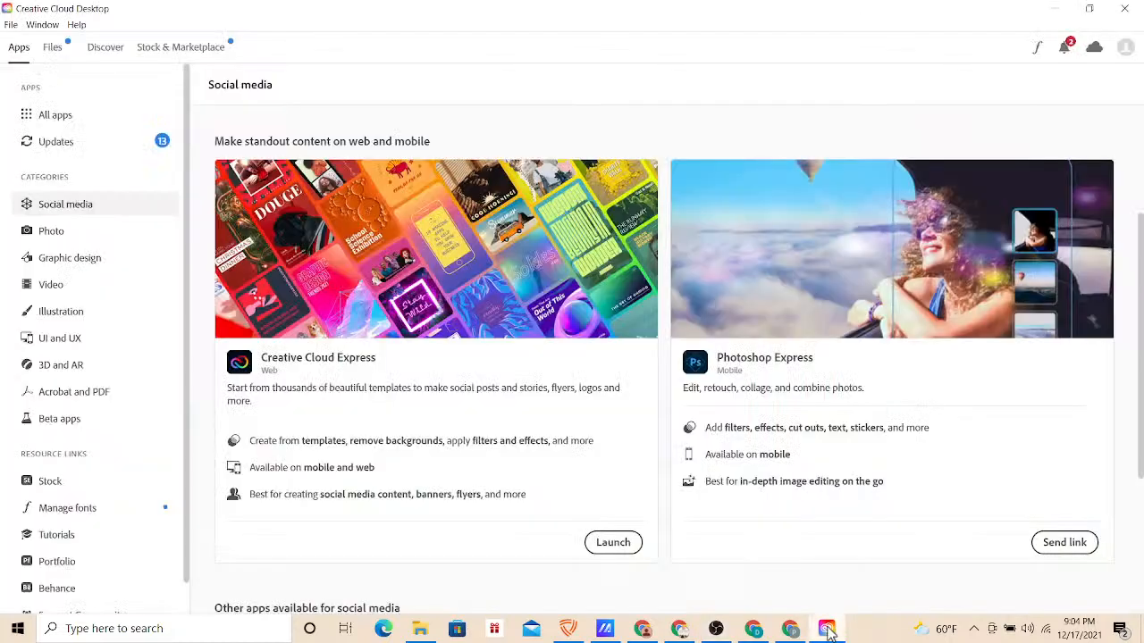
left_click(648, 630)
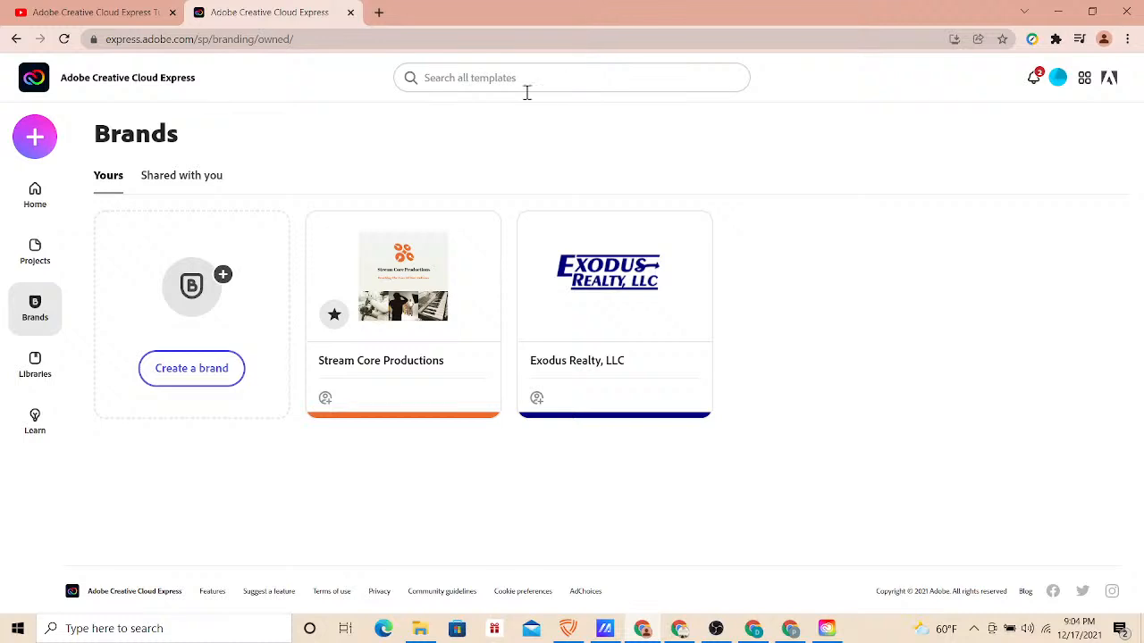
left_click(36, 379)
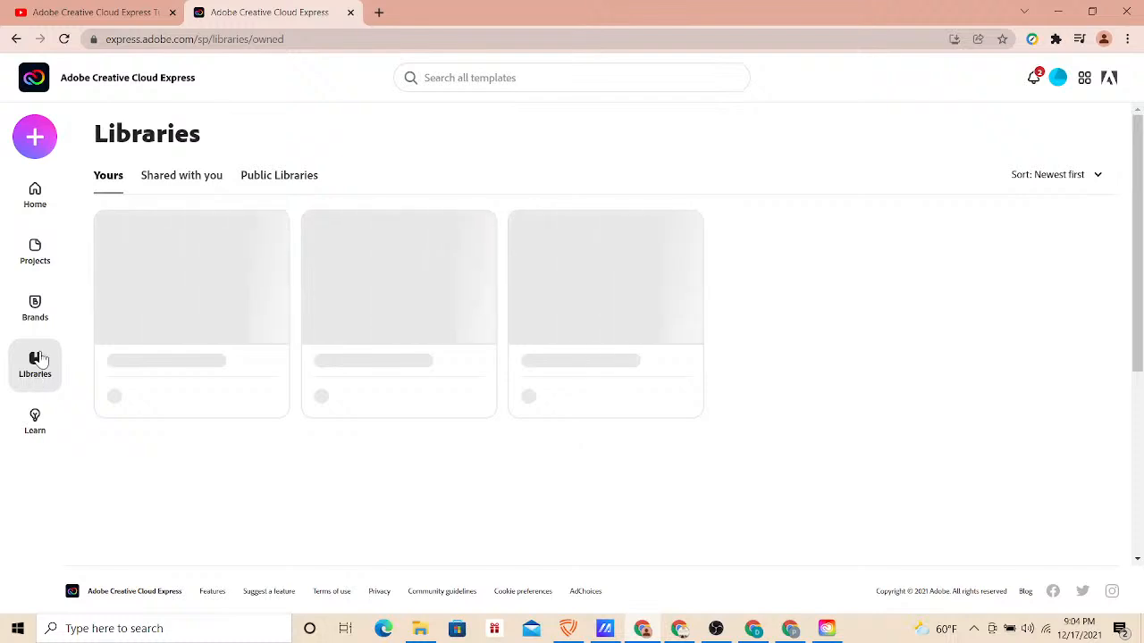
- Return to the home page and look over the new-project types and recommended quick actions
left_click(35, 199)
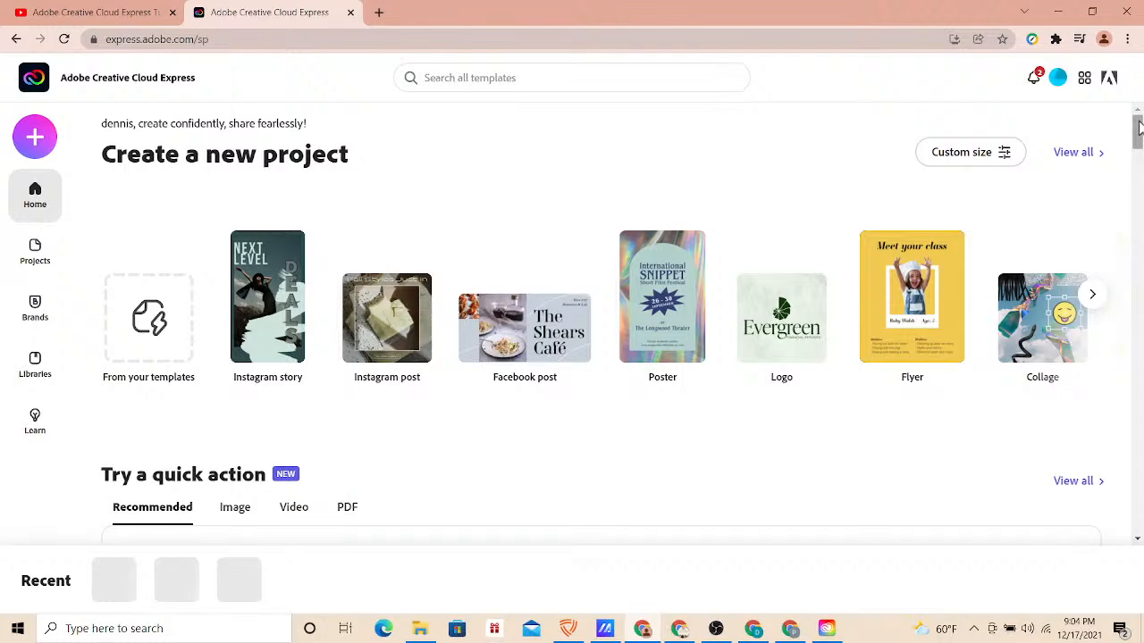
left_click_drag(1140, 128, 1139, 134)
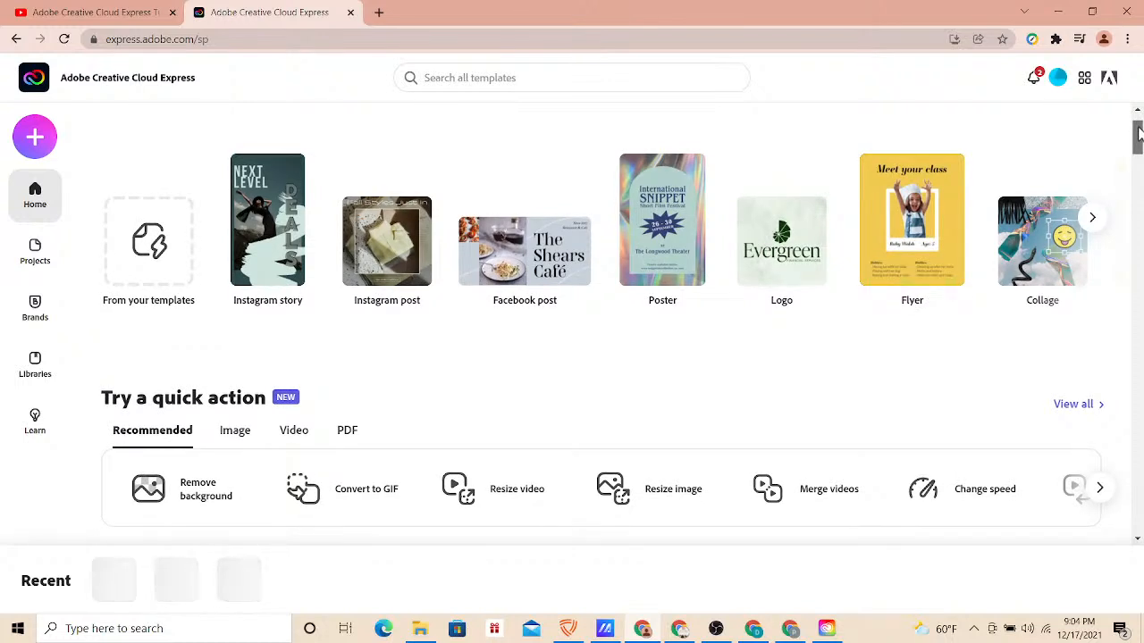
left_click_drag(1140, 134, 1140, 134)
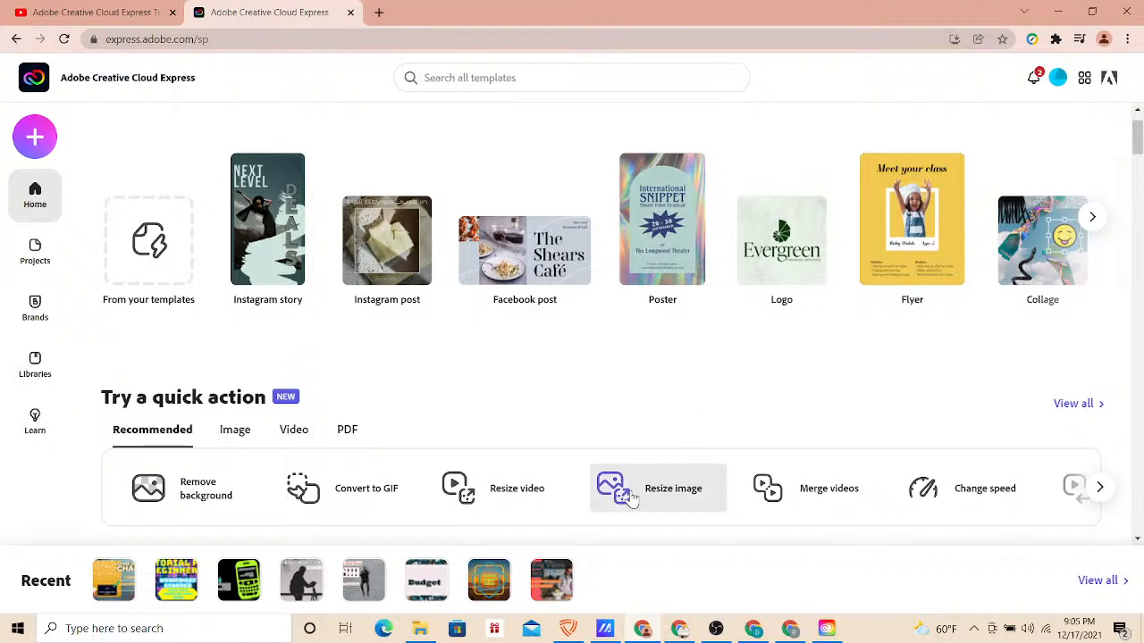
- Switch to OBS, put the canon scene on the stream, and return to Creative Cloud Express in the browser
left_click(716, 629)
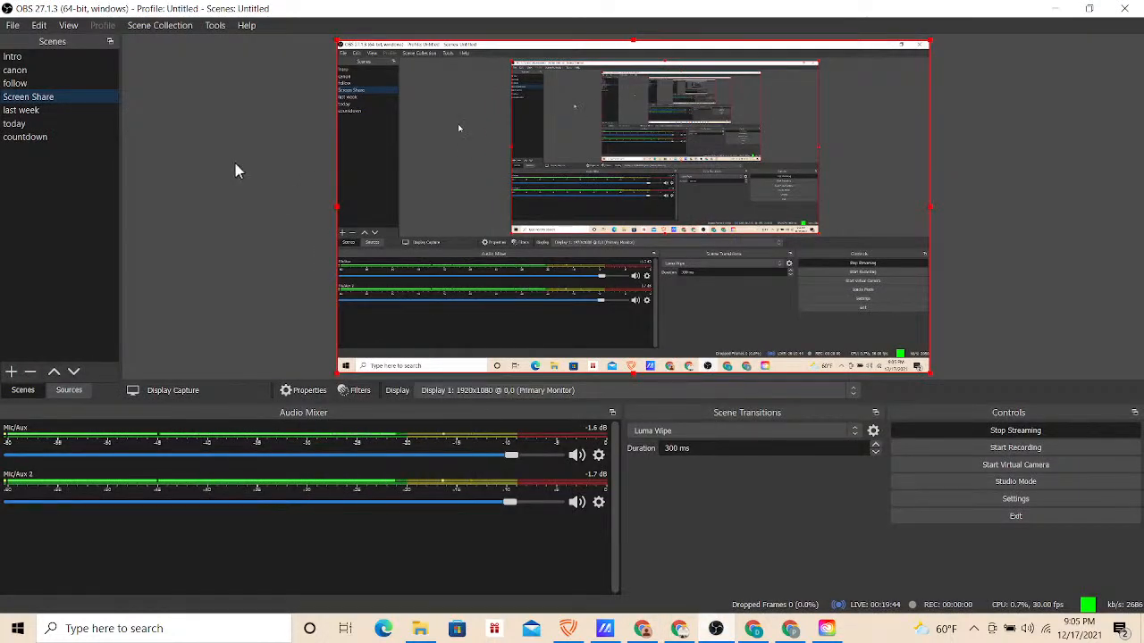
left_click(18, 72)
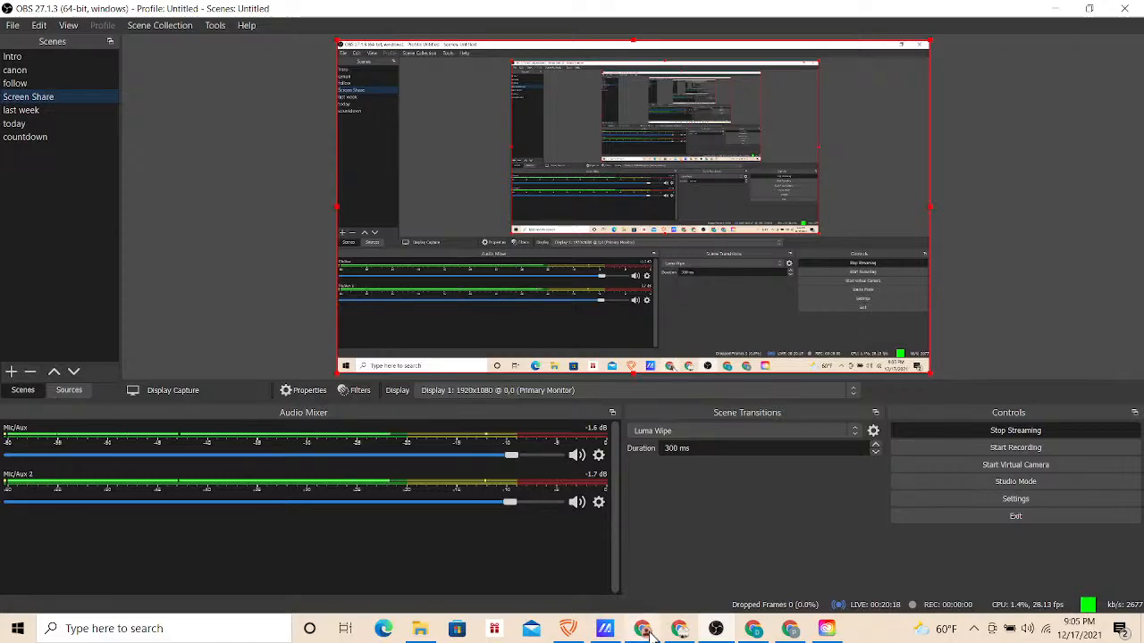
left_click(643, 628)
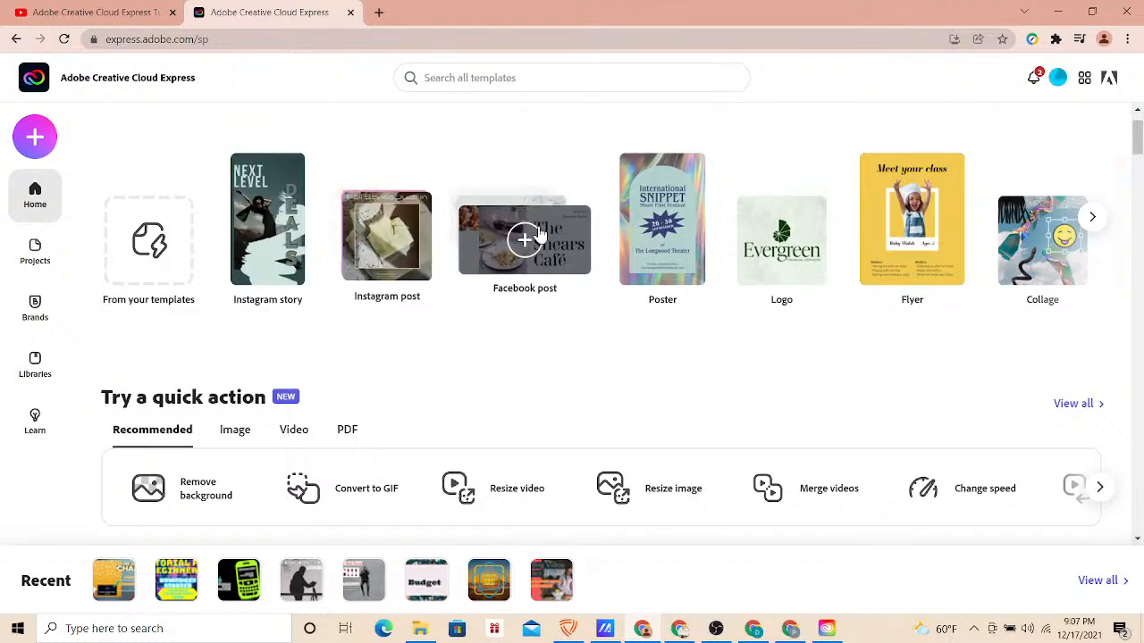
- Browse the new-project types and start a Facebook post from scratch
left_click(1096, 222)
left_click(1093, 219)
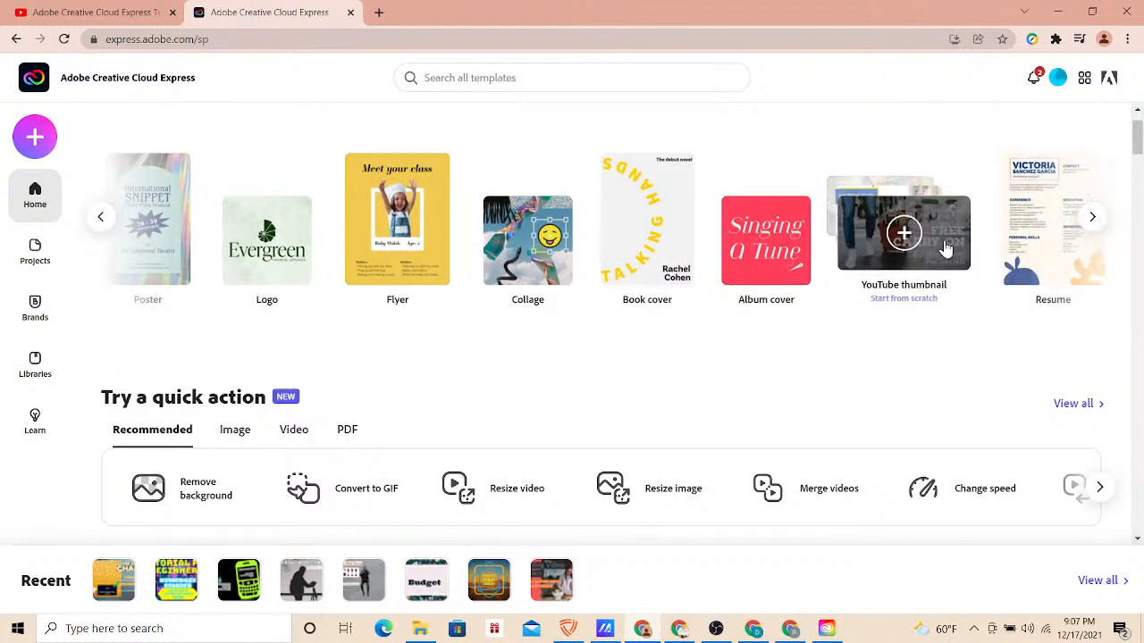
left_click(1092, 217)
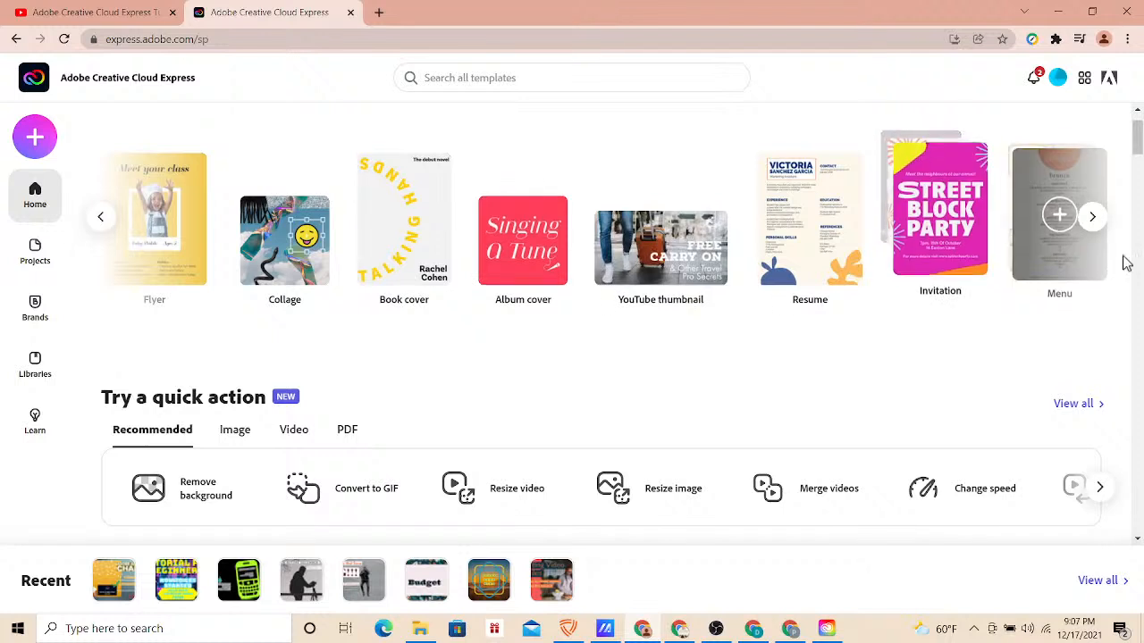
left_click(99, 220)
left_click(284, 239)
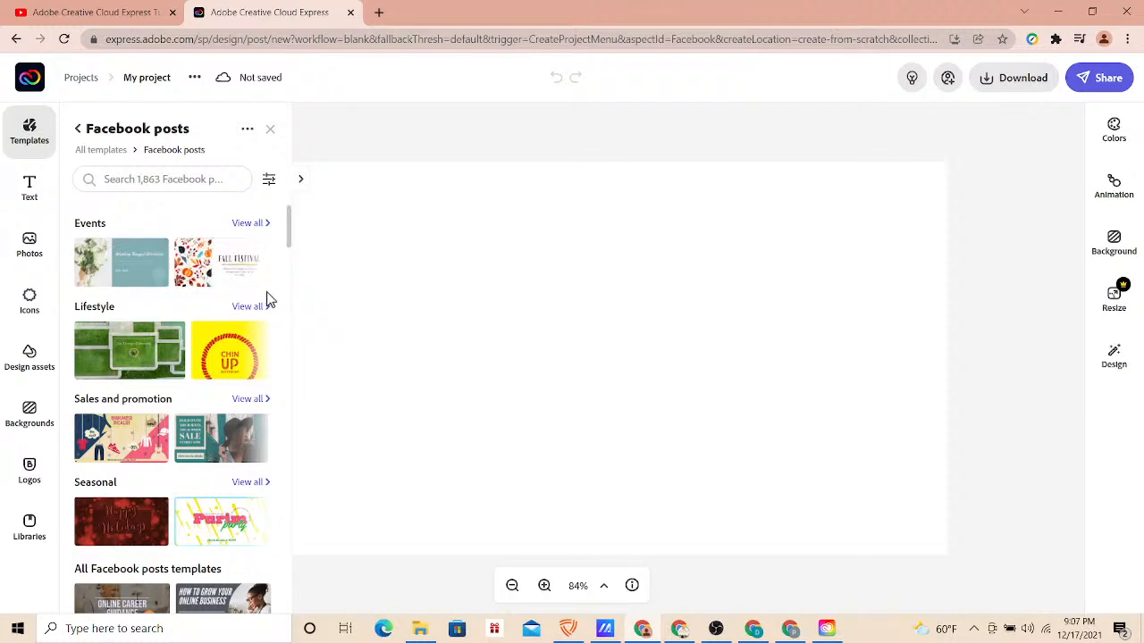
- Apply the "Peace on Earth" template from the Seasonal Facebook post templates and dismiss the font notification
left_click_drag(288, 230, 290, 253)
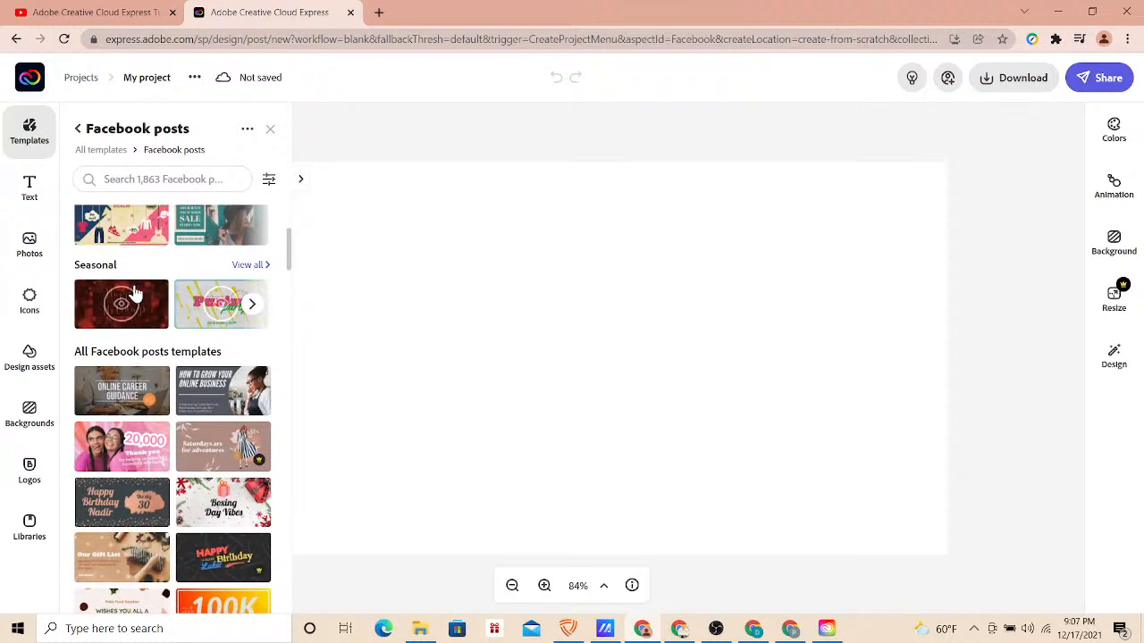
left_click(250, 266)
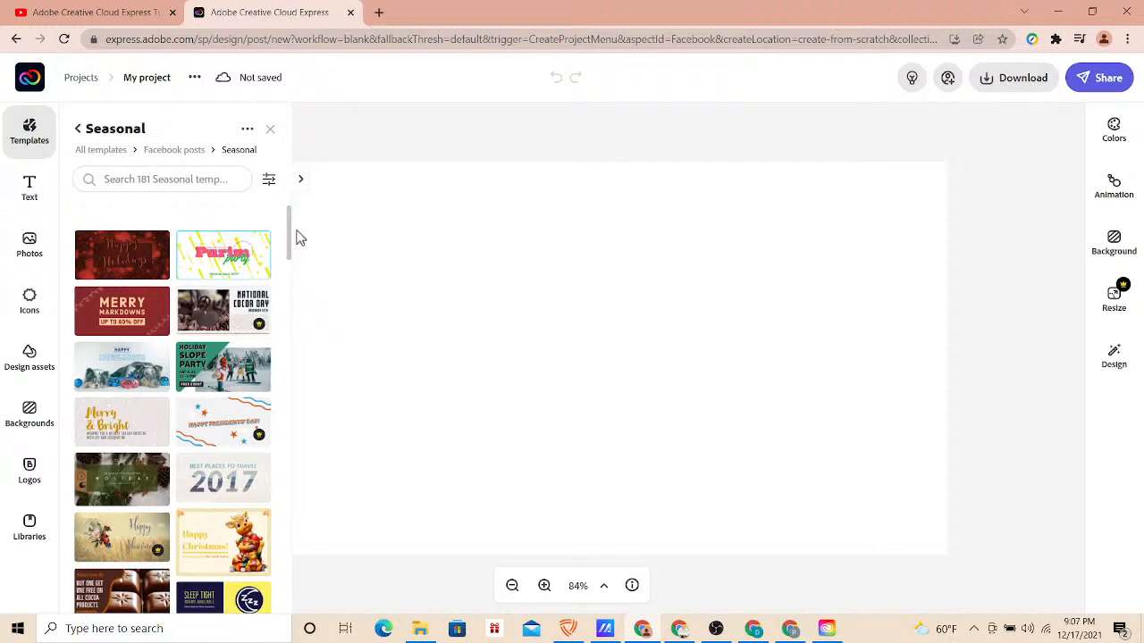
left_click_drag(293, 234, 282, 316)
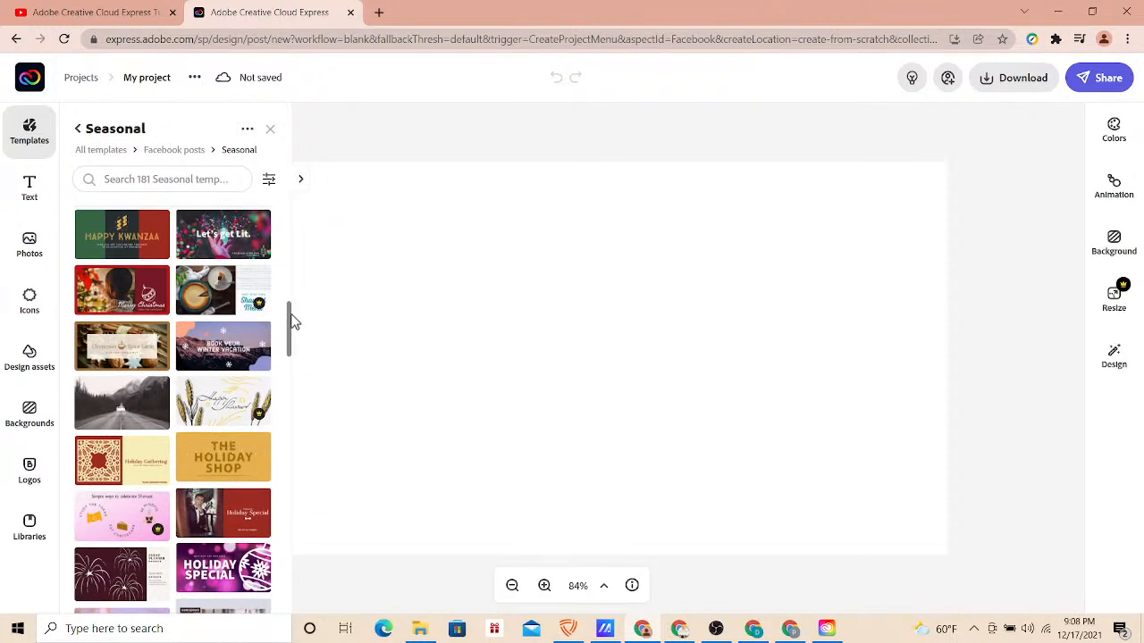
left_click_drag(292, 321, 283, 442)
mouse_move(228, 490)
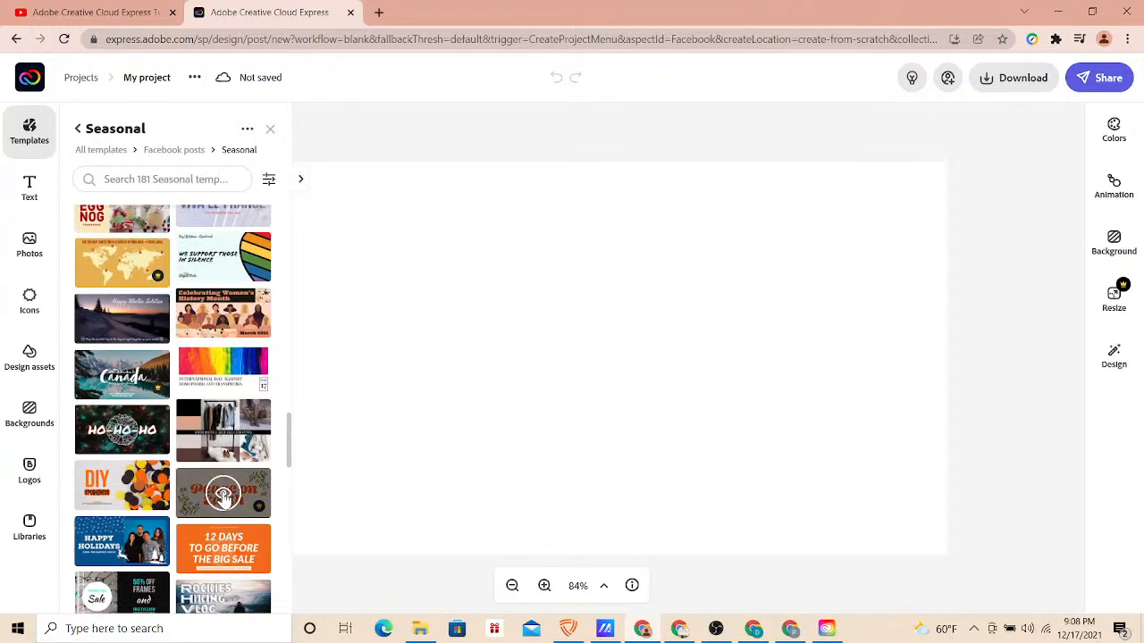
left_click(224, 494)
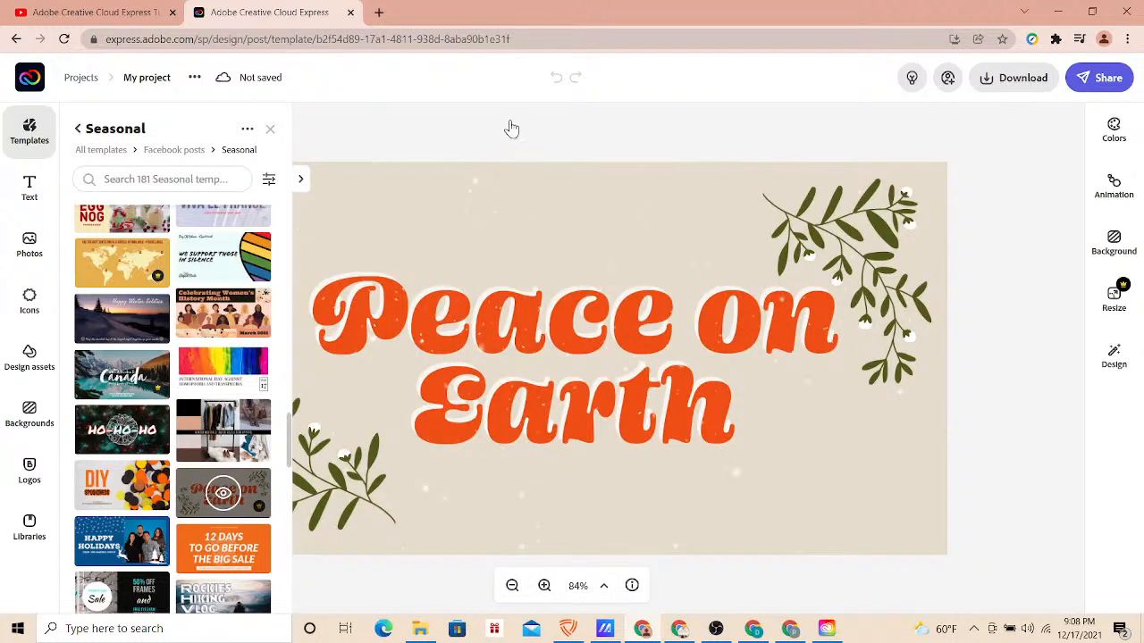
left_click(516, 144)
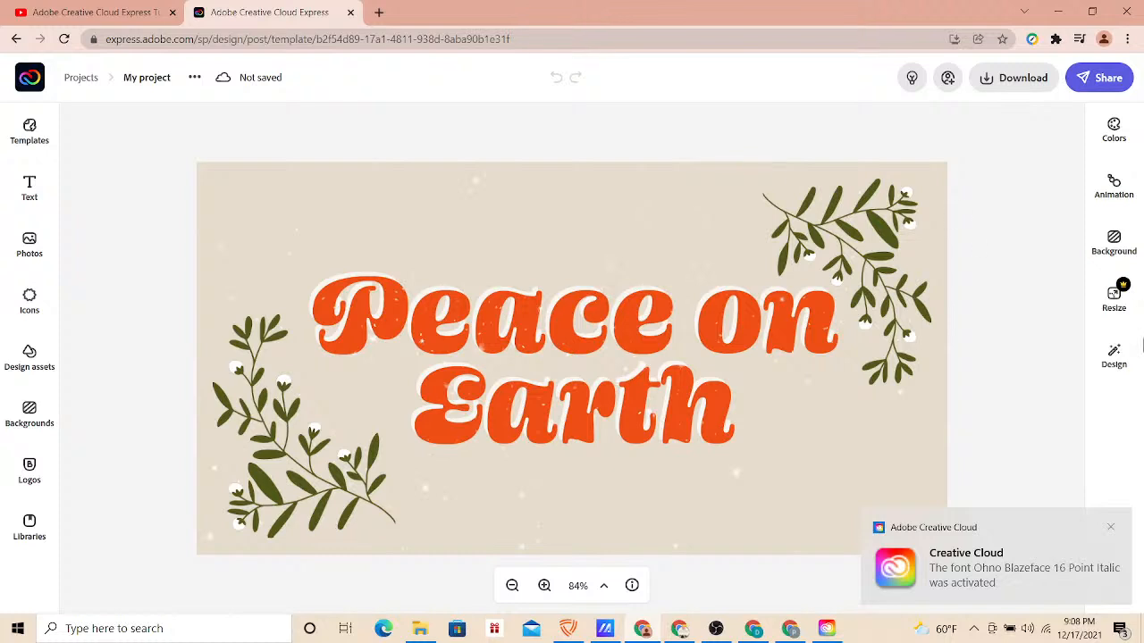
left_click(1112, 528)
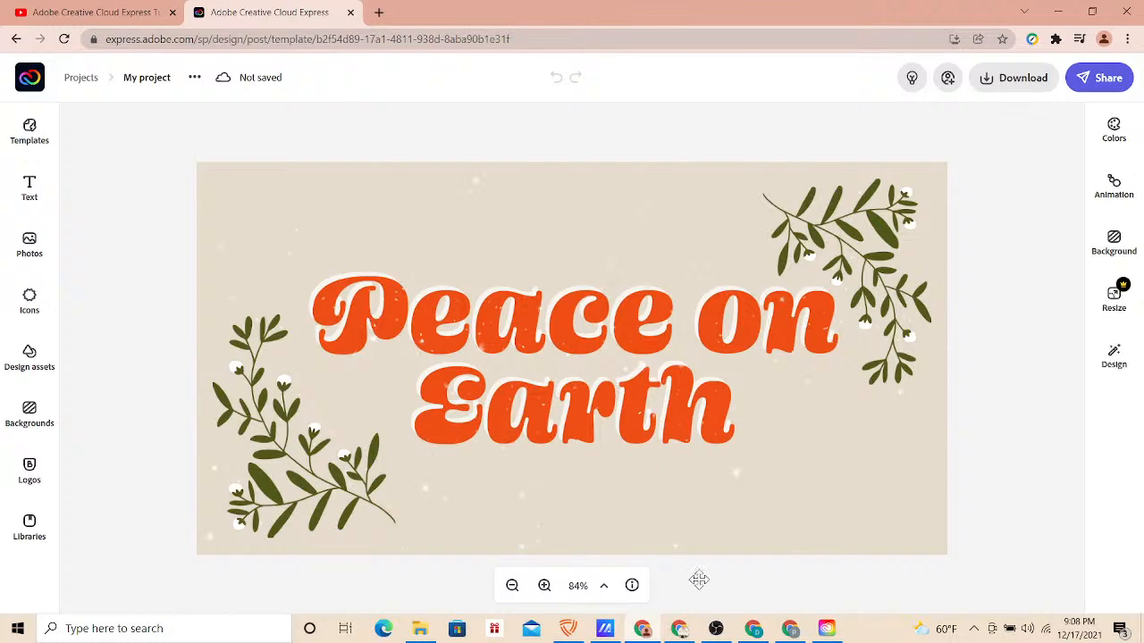
- Put the canon scene on the stream in OBS and return to the Facebook post design in the browser
left_click(716, 628)
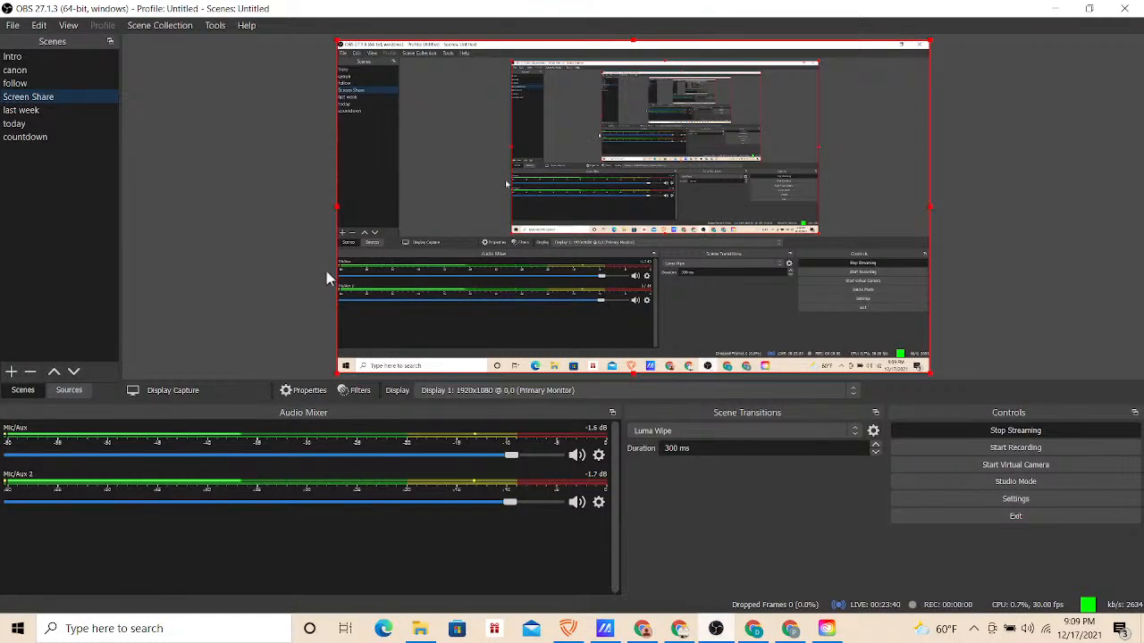
left_click(21, 70)
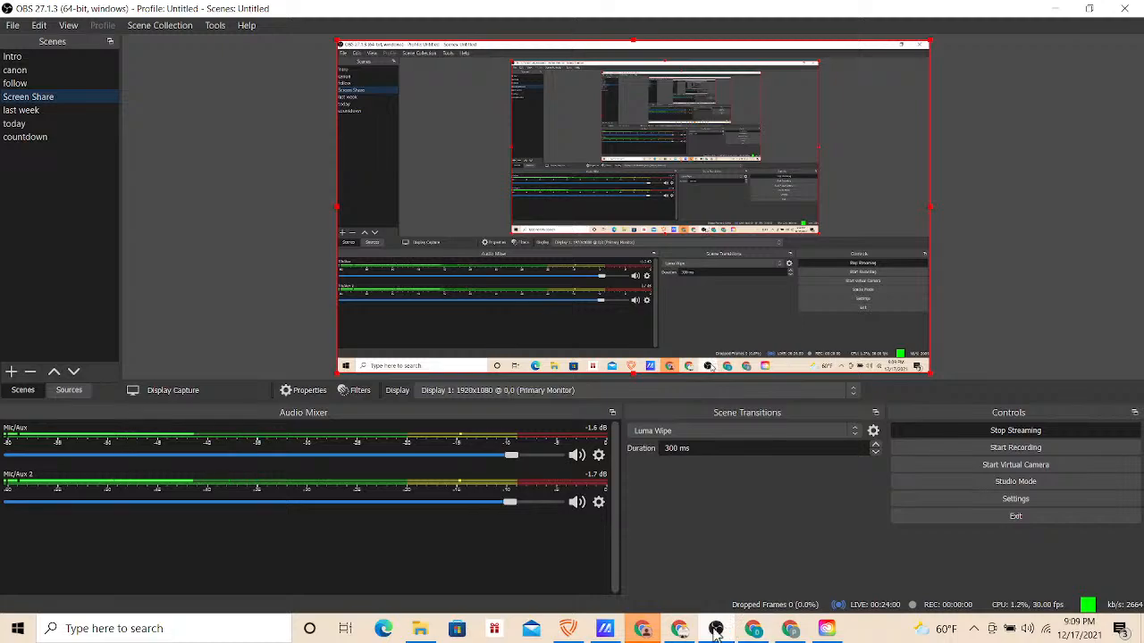
left_click(643, 628)
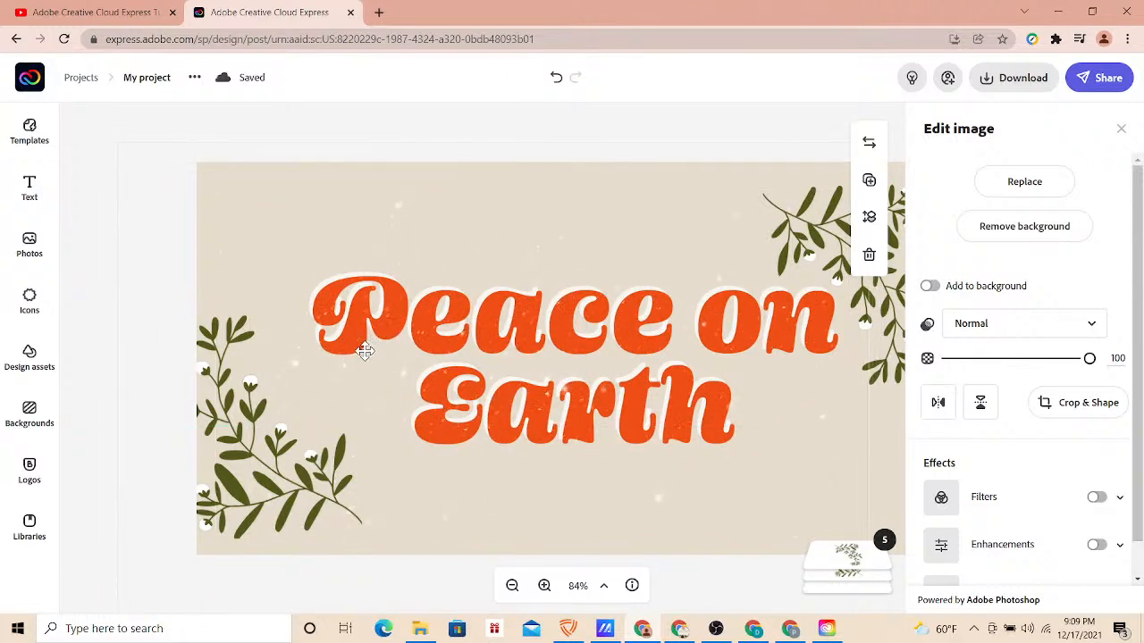
- Shift the snow overlay slightly to the right and move the upper-right branch illustration closer to its corner of the post
left_click_drag(365, 352, 433, 332)
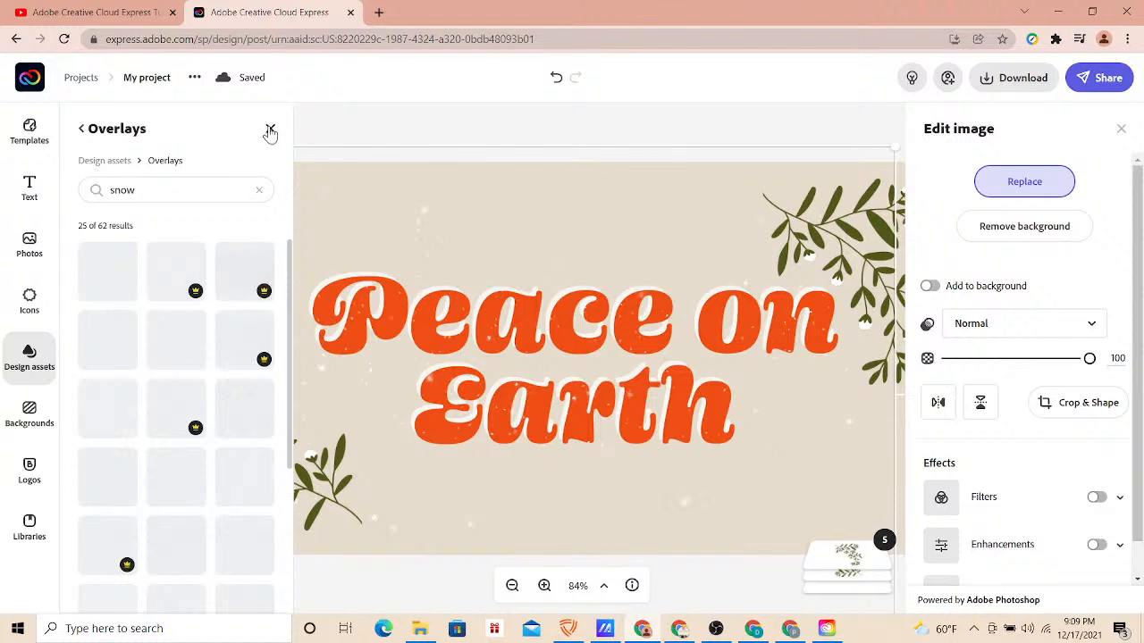
left_click(269, 131)
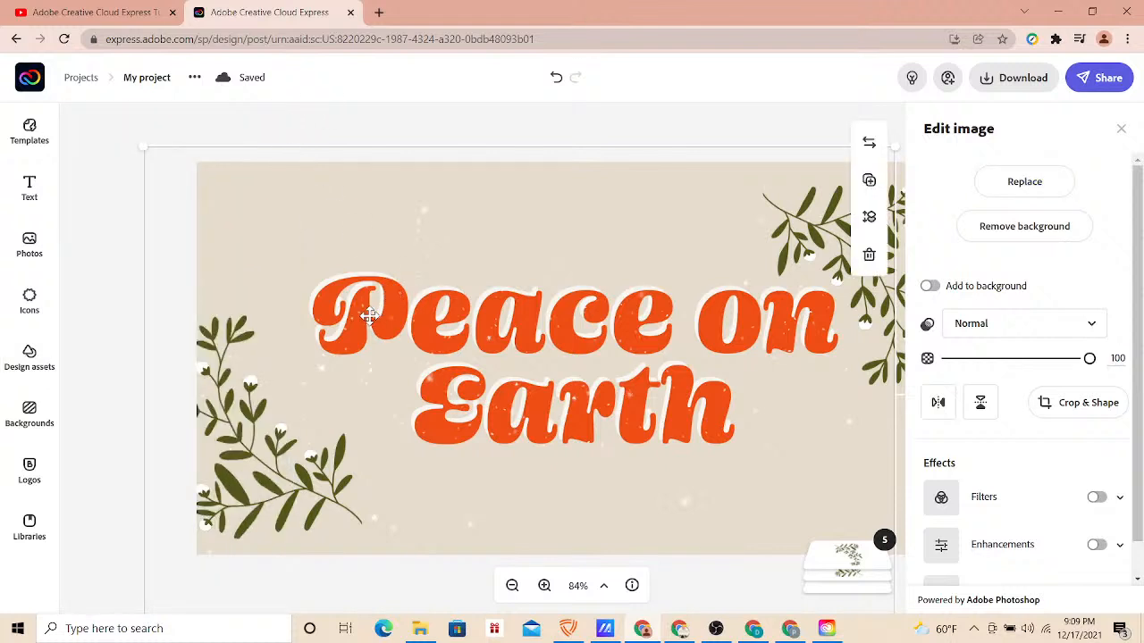
double_click(748, 325)
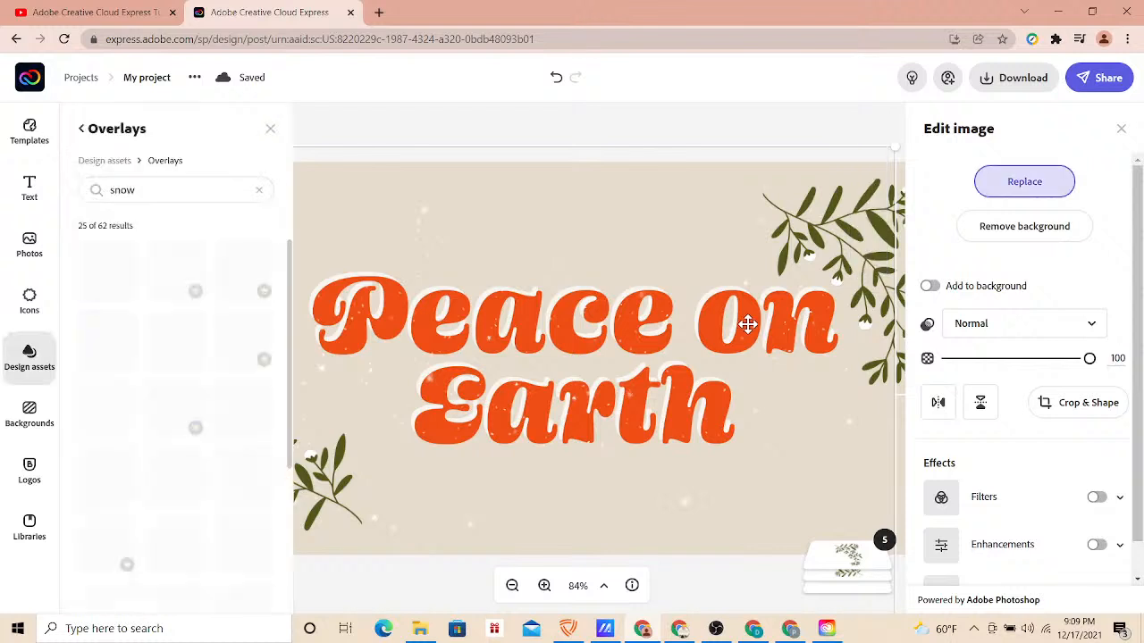
left_click(803, 317)
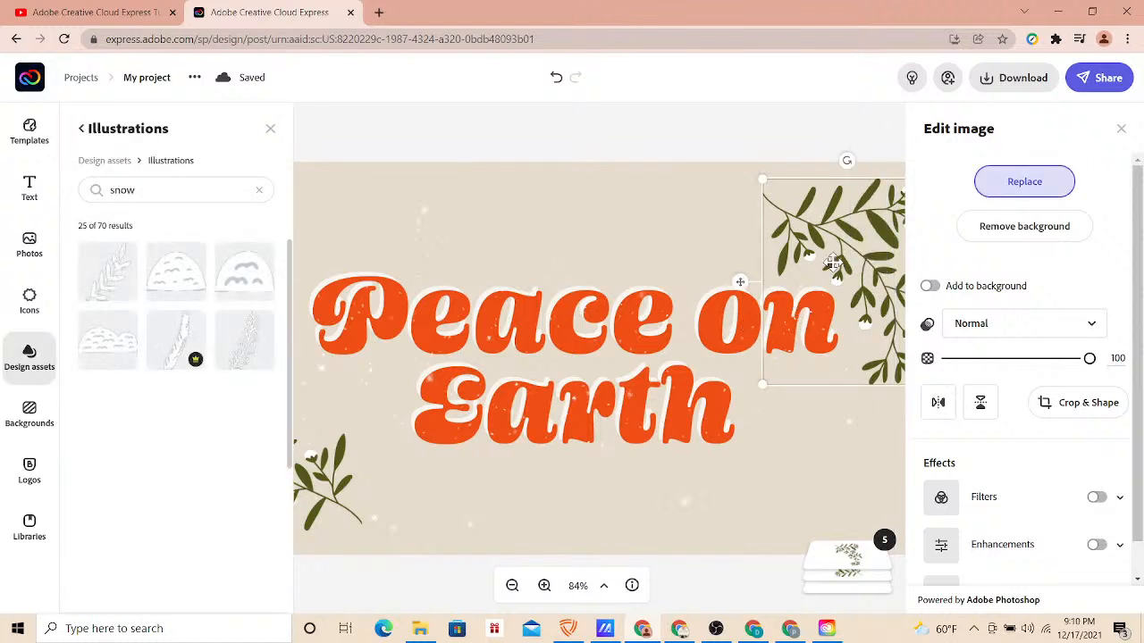
left_click_drag(855, 237, 886, 225)
left_click(629, 319)
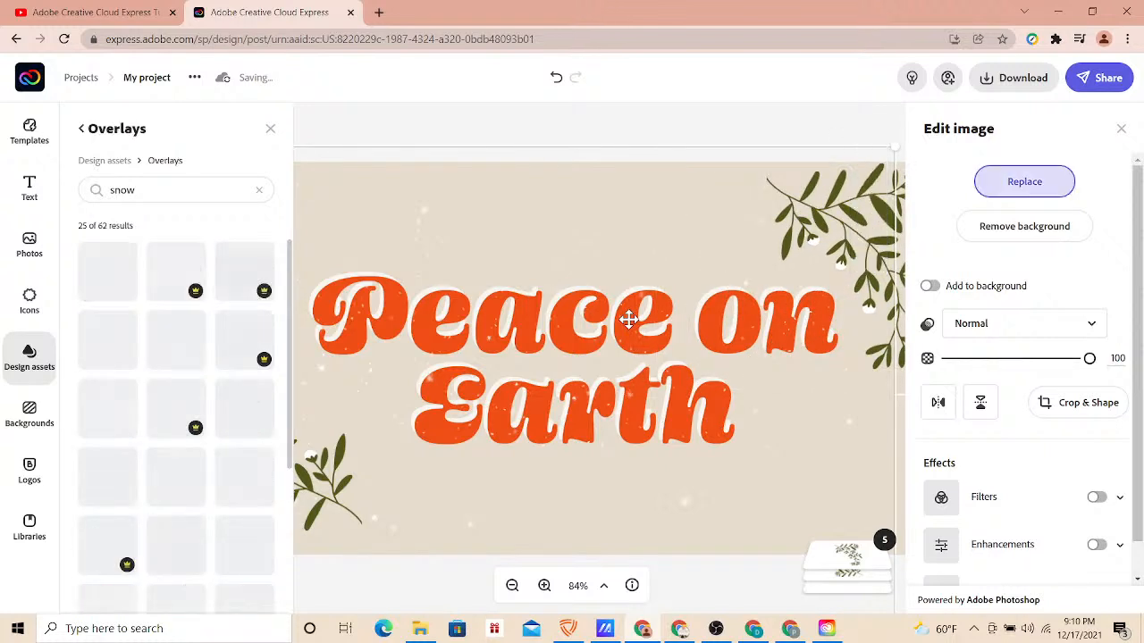
- Add the Wintertime stock photo of the skier on a snowy trail to the post
left_click(30, 243)
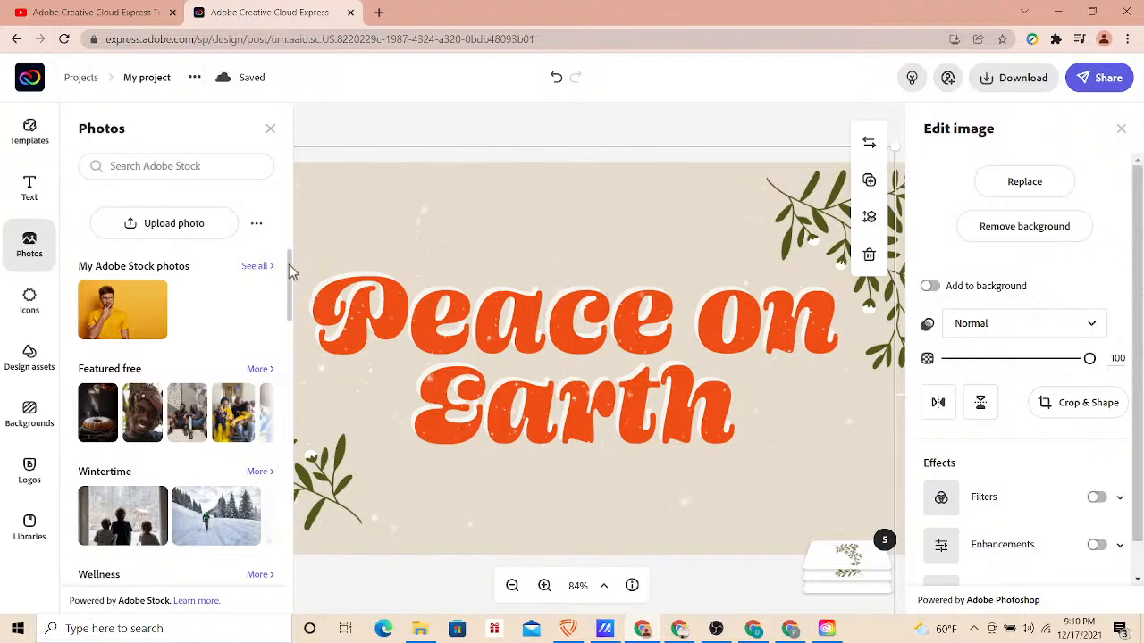
scroll(291, 275, "down", 2)
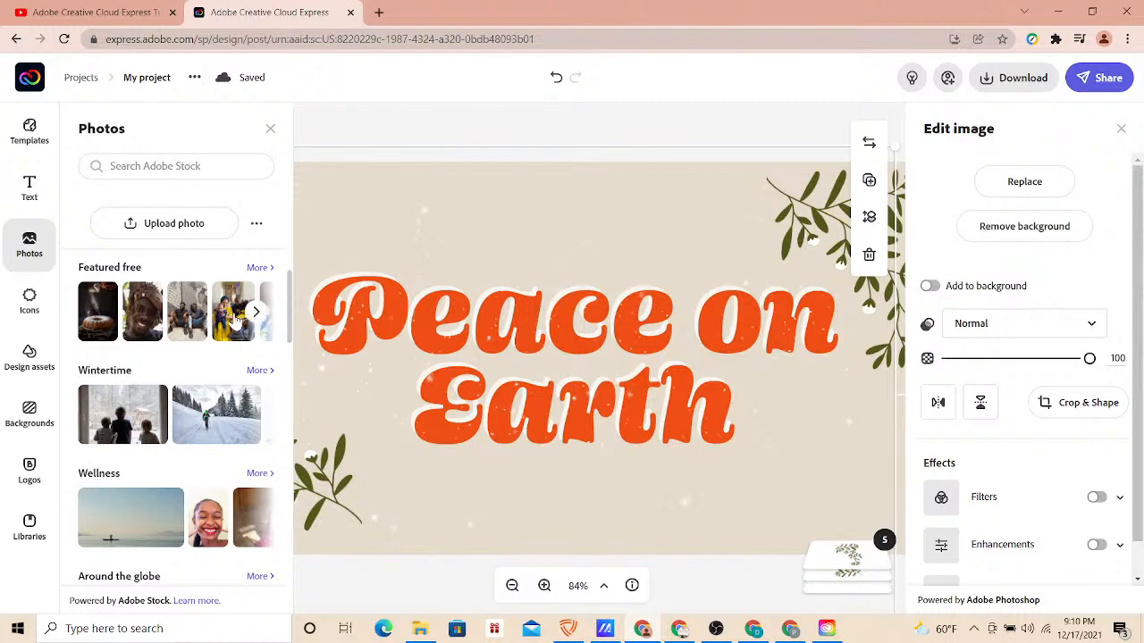
left_click(228, 416)
left_click(410, 131)
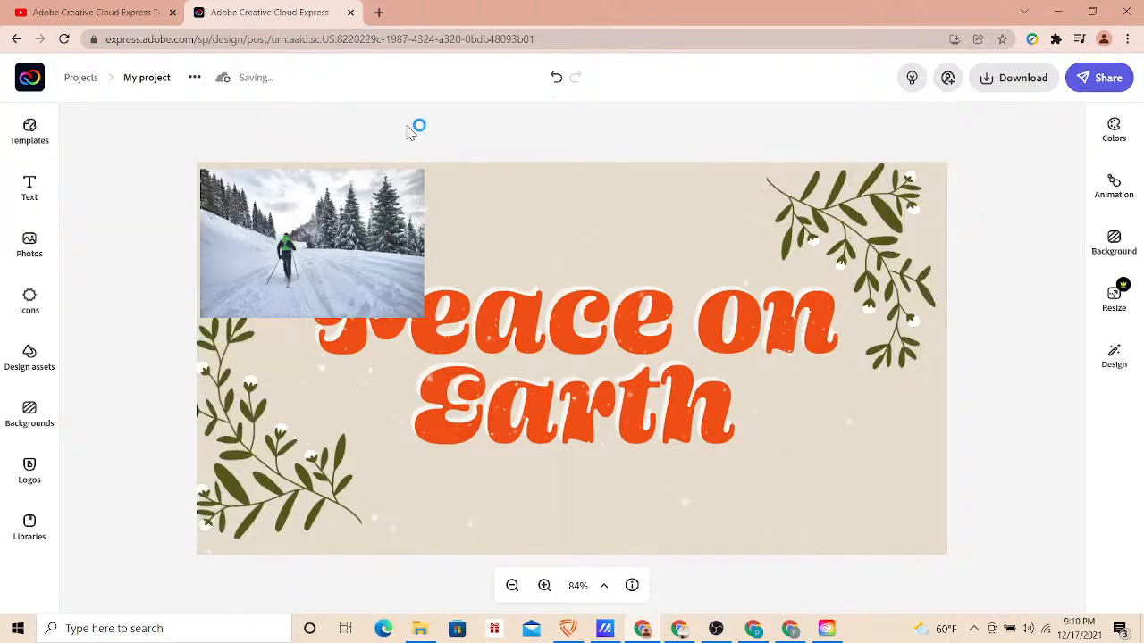
- Enlarge the skier photo and position it over most of the canvas, covering the beige background
left_click(408, 309)
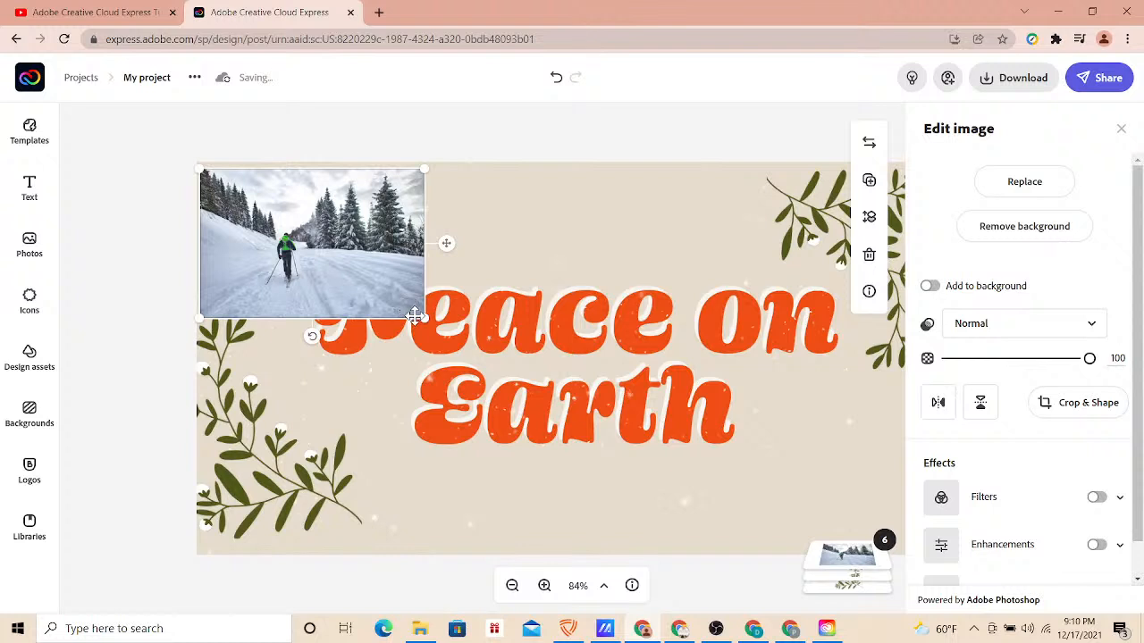
left_click_drag(427, 320, 877, 437)
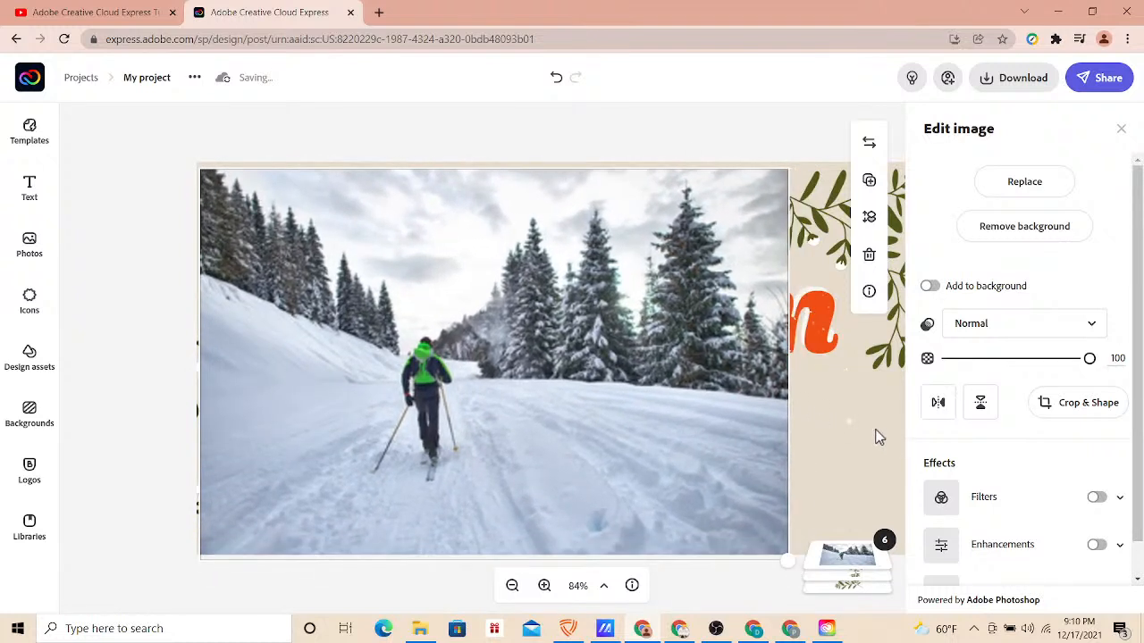
mouse_move(531, 439)
left_mouse_down()
mouse_move(599, 443)
mouse_move(507, 450)
mouse_move(536, 453)
mouse_move(526, 448)
left_mouse_up()
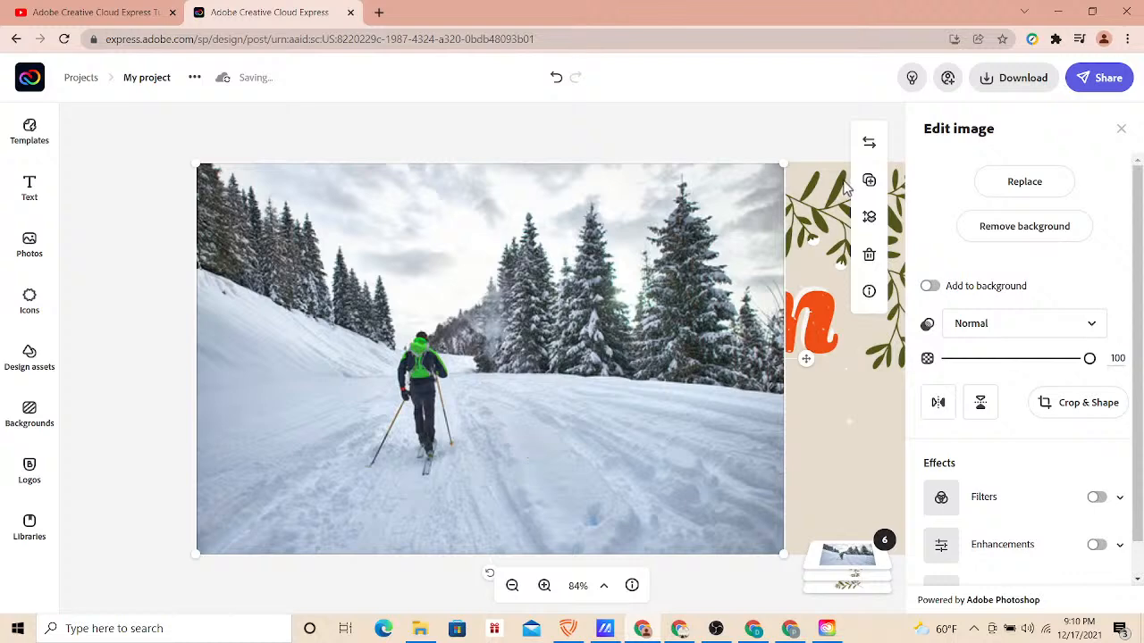
left_click_drag(780, 165, 802, 149)
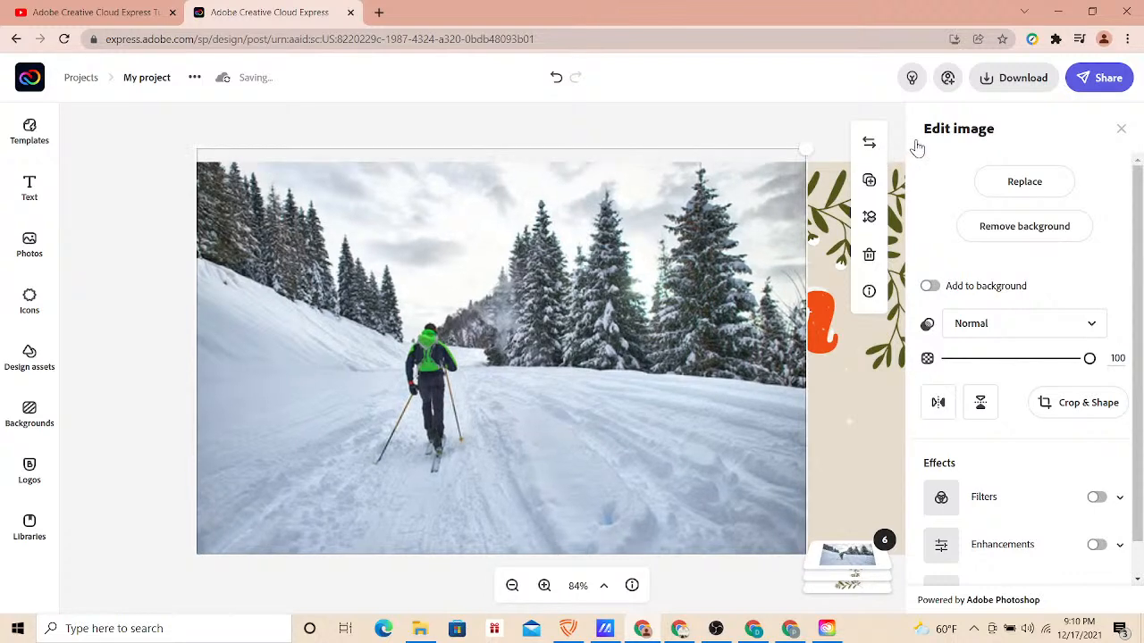
mouse_move(956, 93)
left_mouse_down()
mouse_move(852, 110)
mouse_move(939, 100)
left_mouse_up()
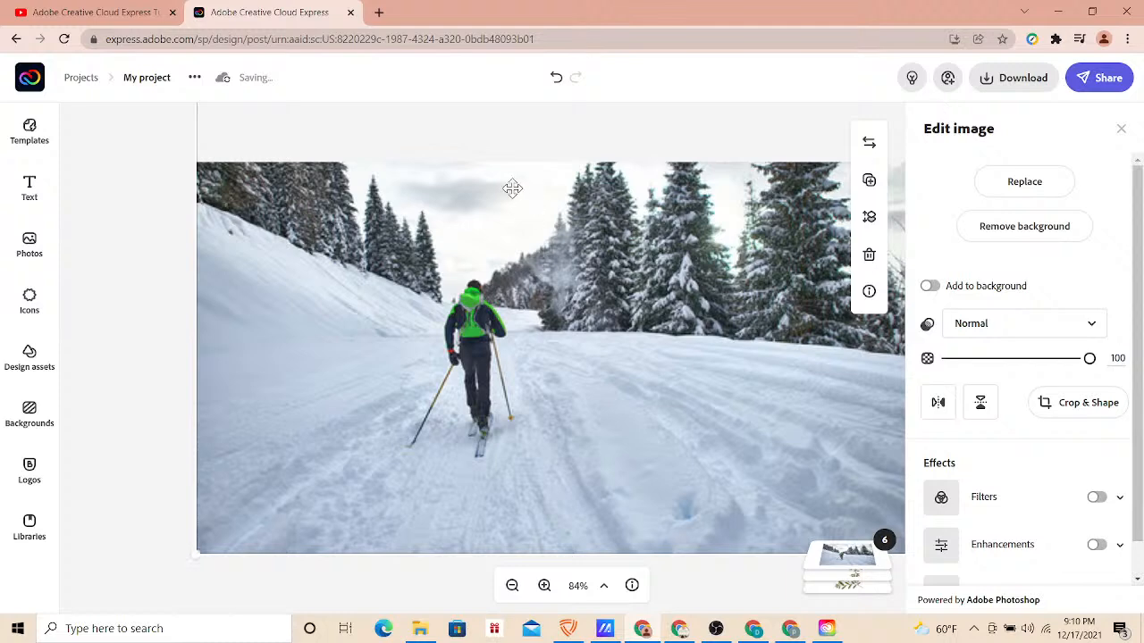
left_click(130, 269)
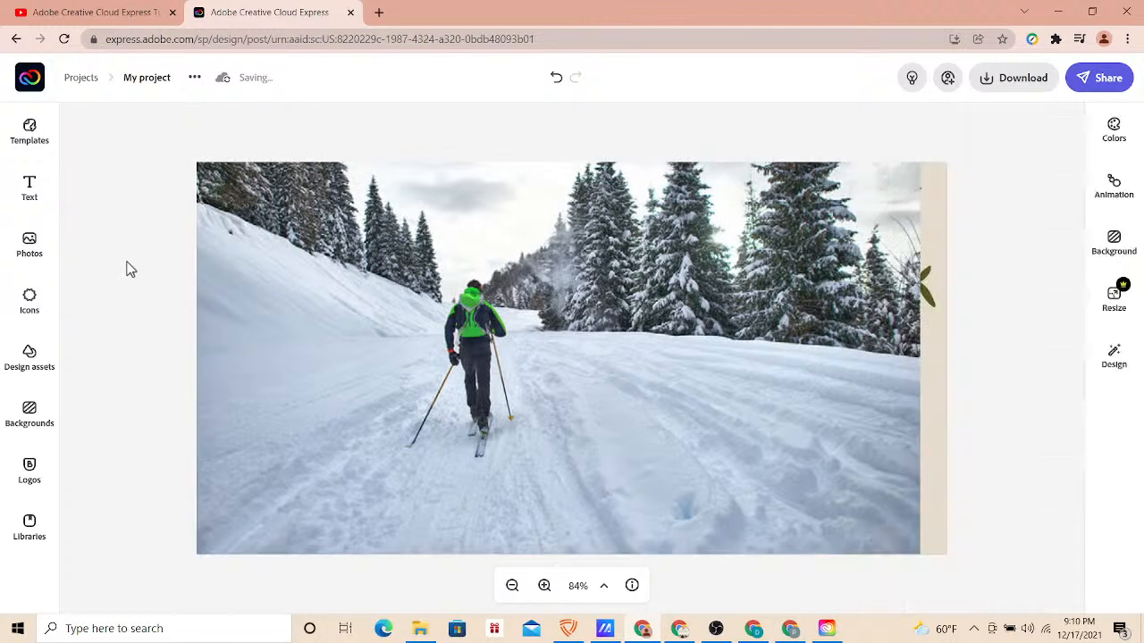
left_click(903, 232)
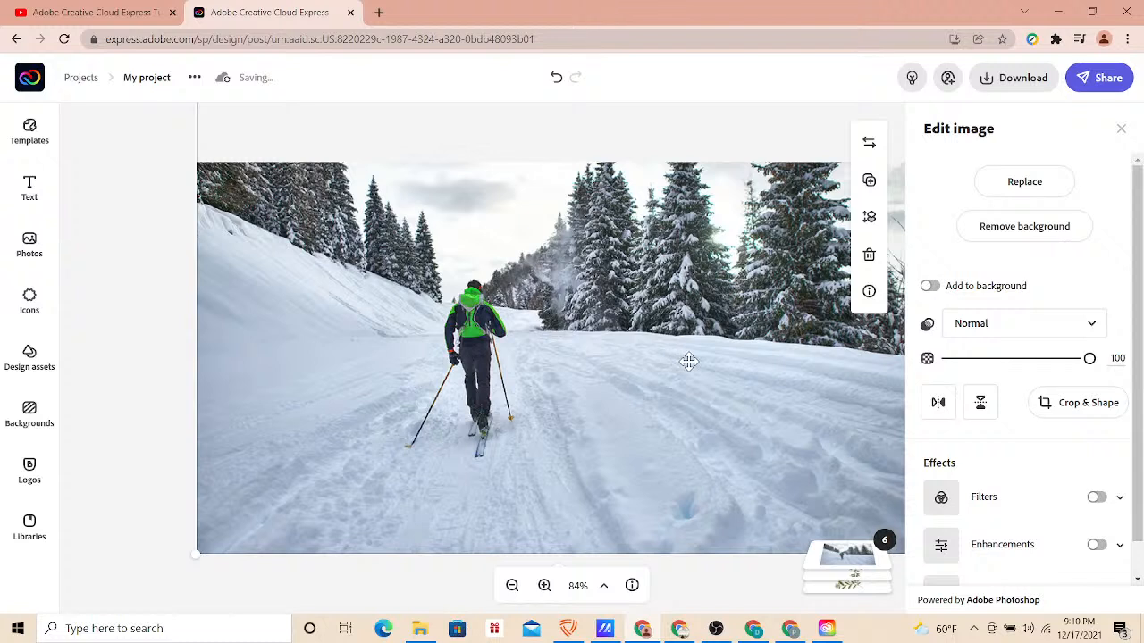
mouse_move(685, 360)
left_mouse_down()
mouse_move(702, 370)
mouse_move(685, 363)
left_mouse_up()
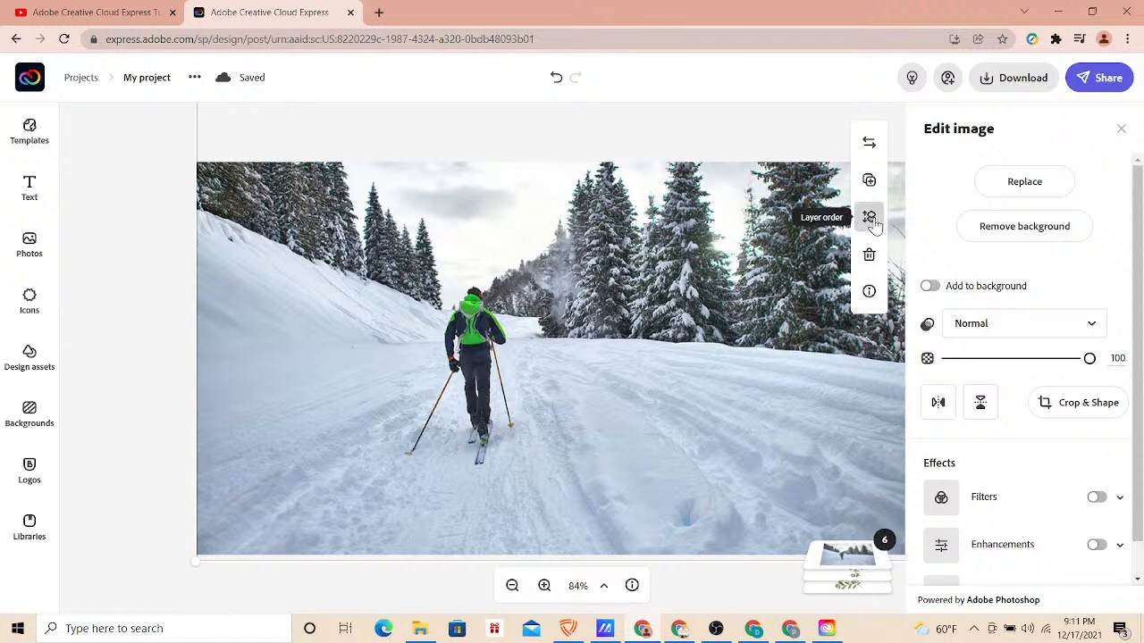
- Send the skier photo to the very back of the layer order, behind the lettering and branches
left_click(874, 227)
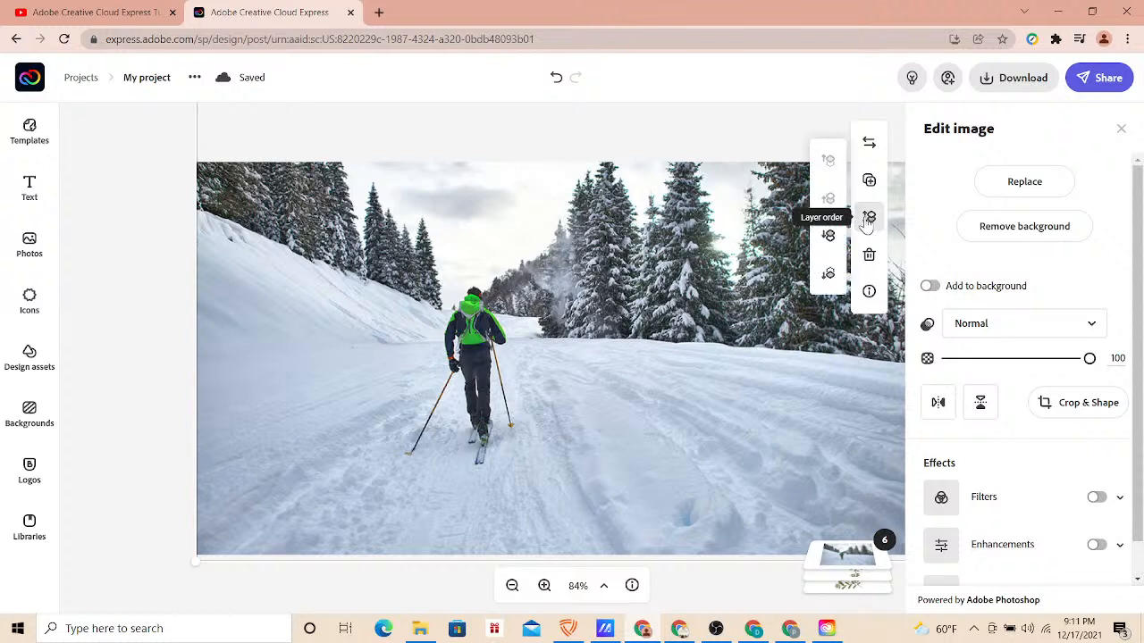
left_click(868, 223)
left_click(867, 221)
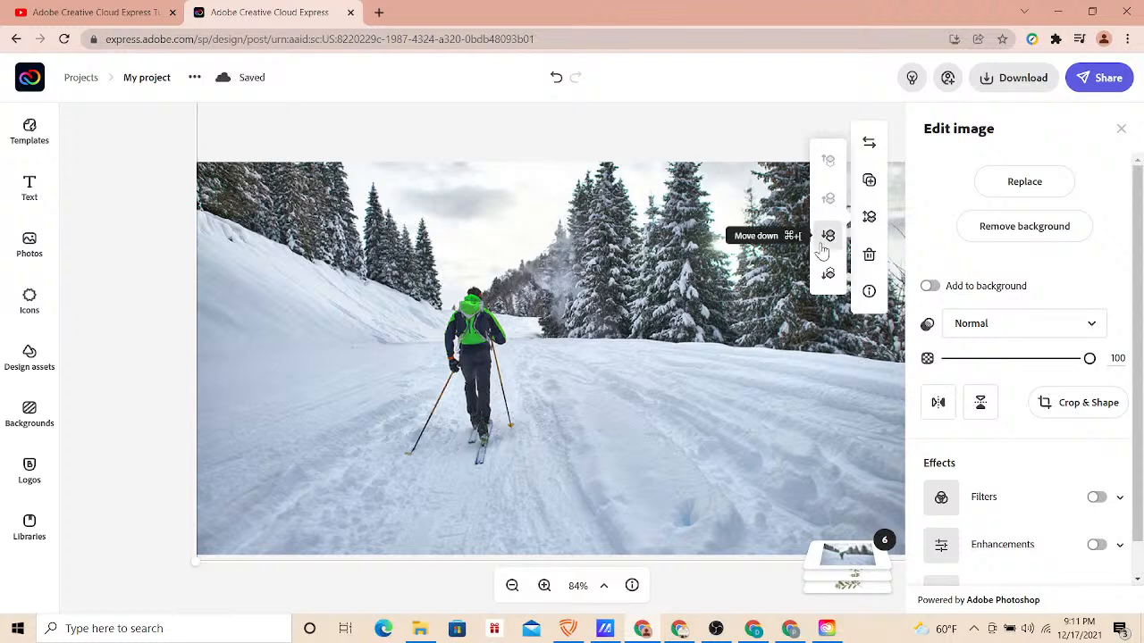
left_click(829, 277)
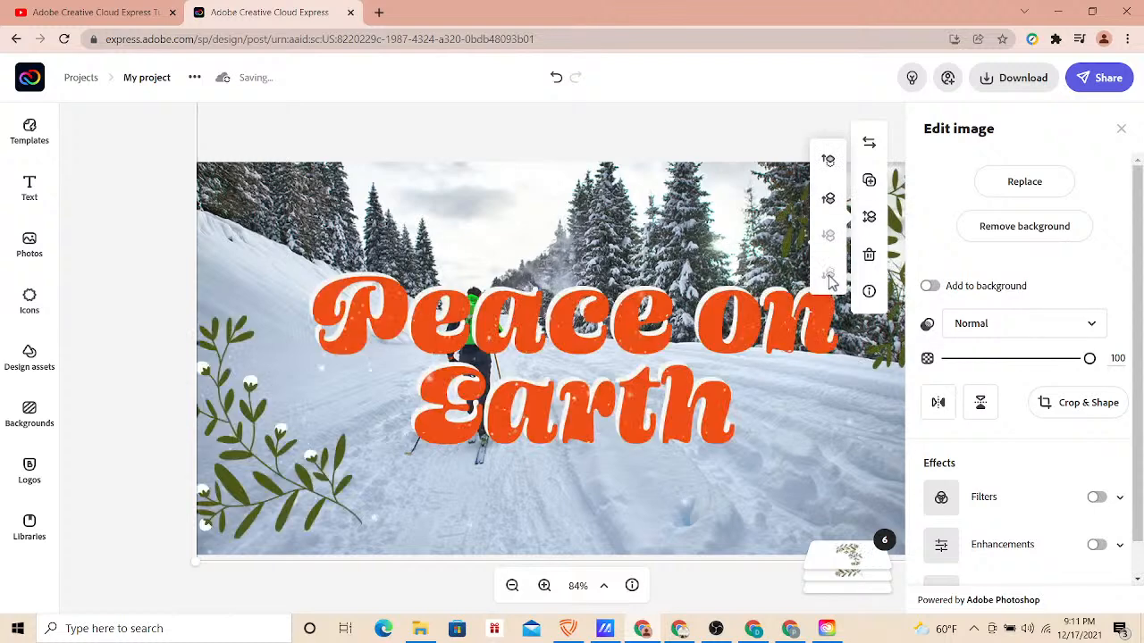
left_click(143, 205)
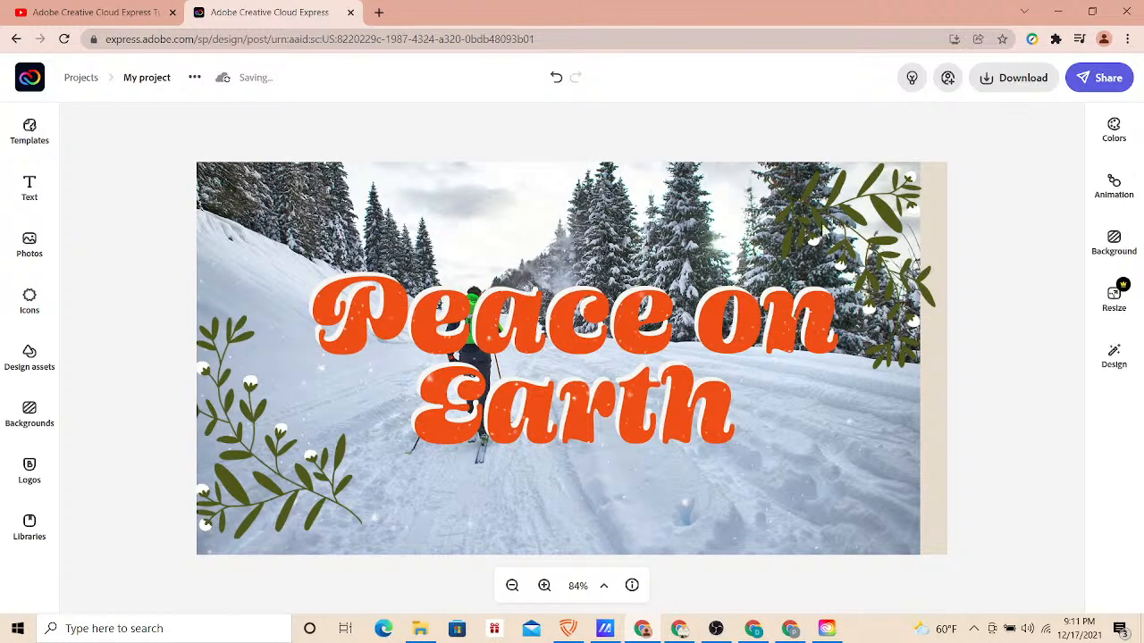
- Nudge the snow overlay, and undo that move along with the skier photo's reordering, moves, resizes and insertion
left_click(782, 473)
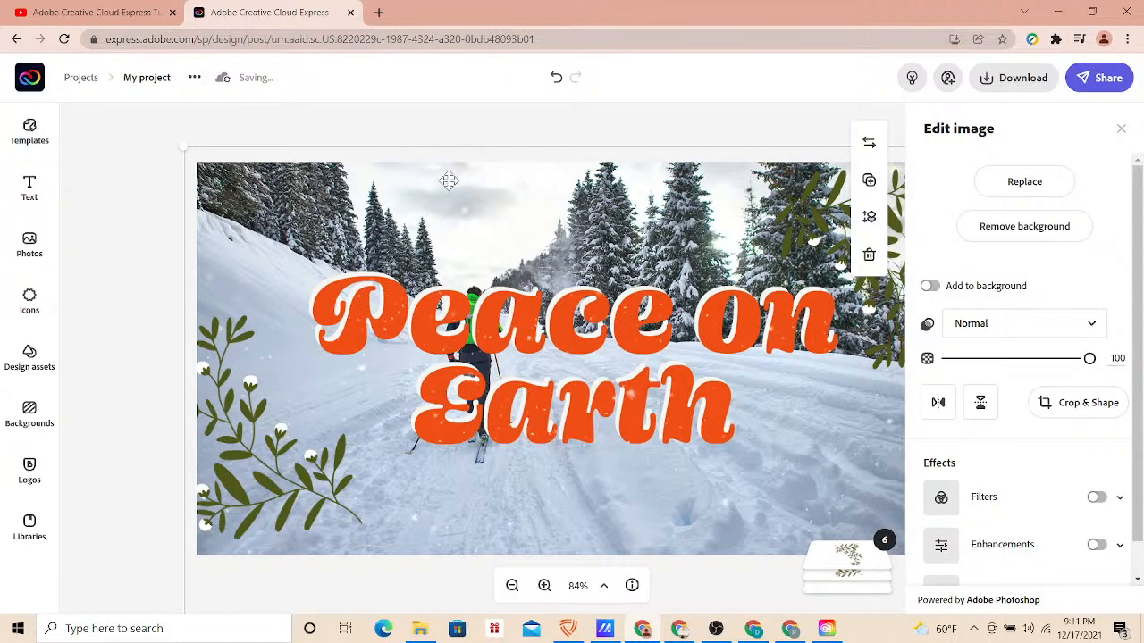
left_click(556, 78)
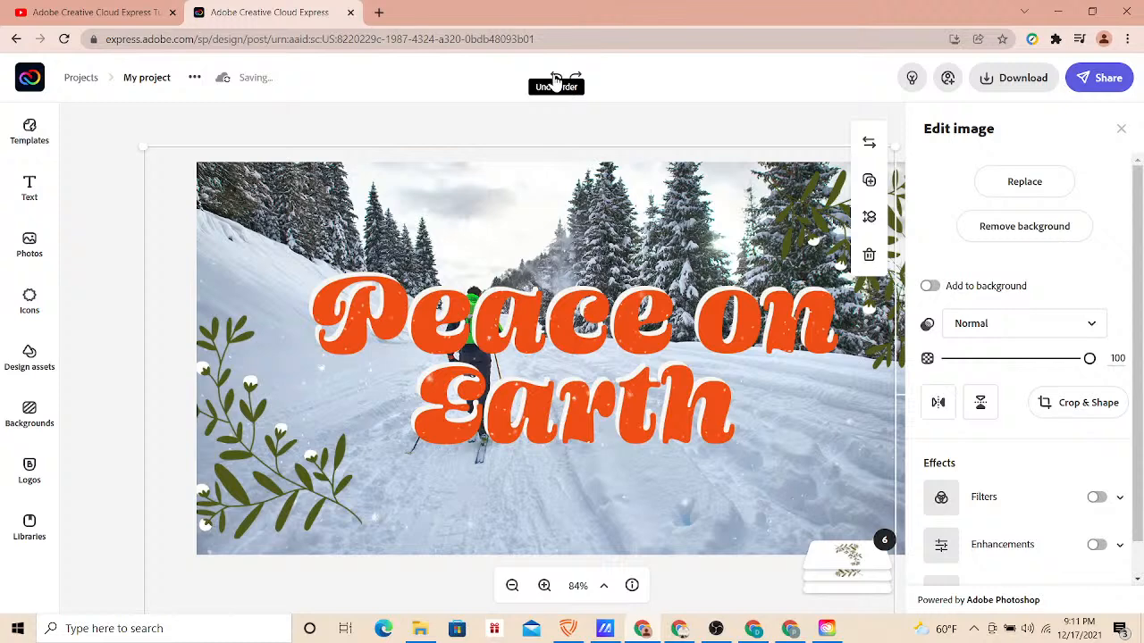
left_click(556, 78)
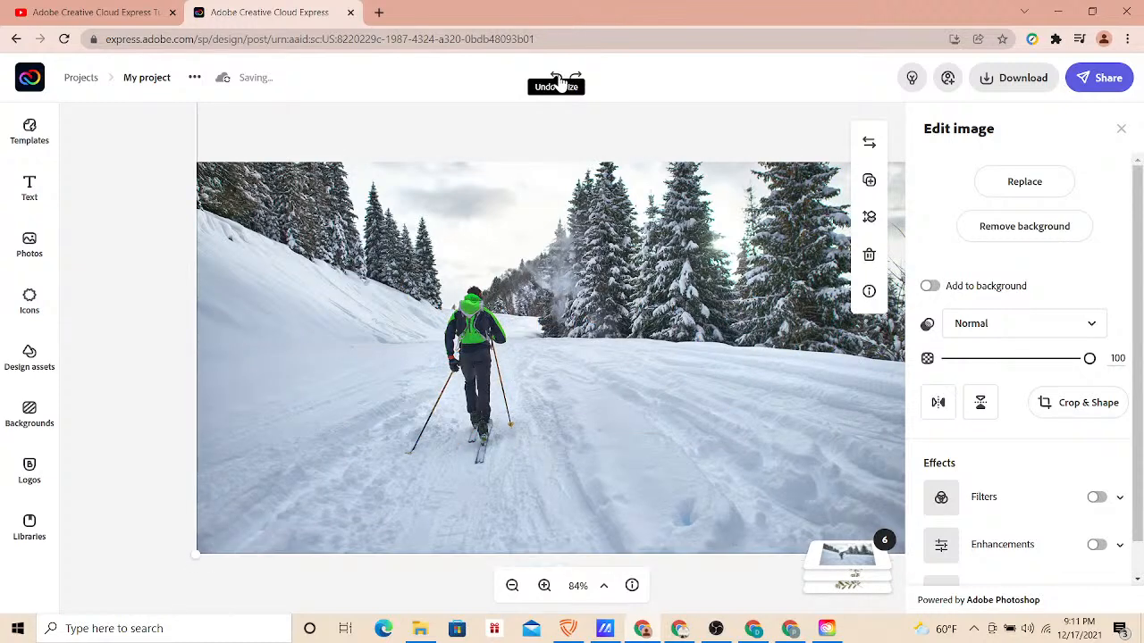
left_click(555, 77)
left_click(556, 77)
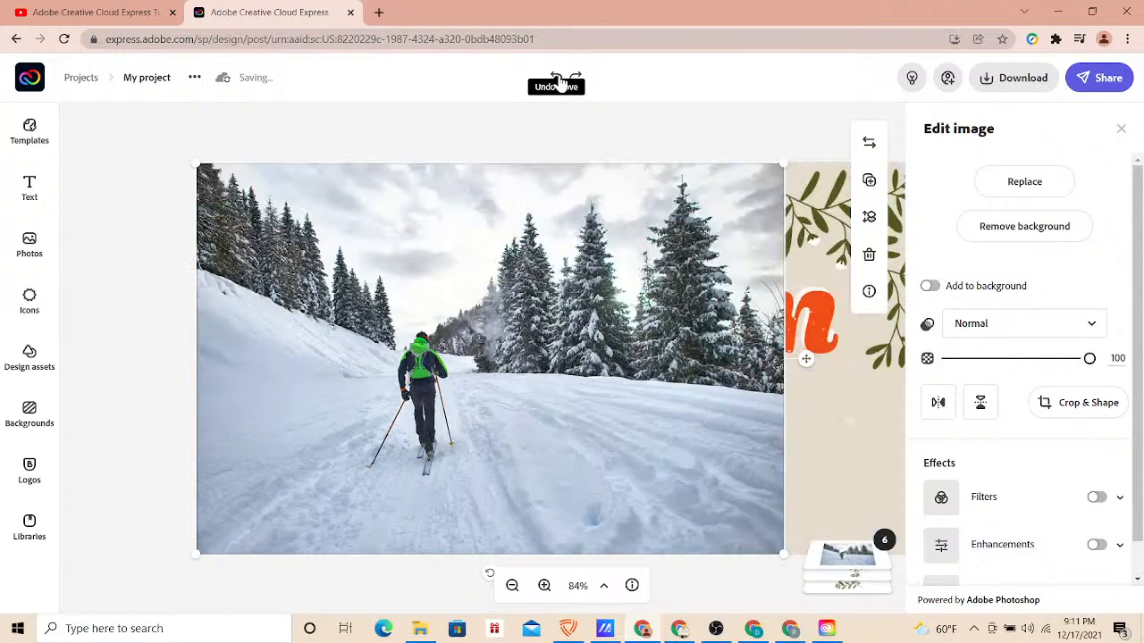
left_click(556, 77)
left_click(556, 78)
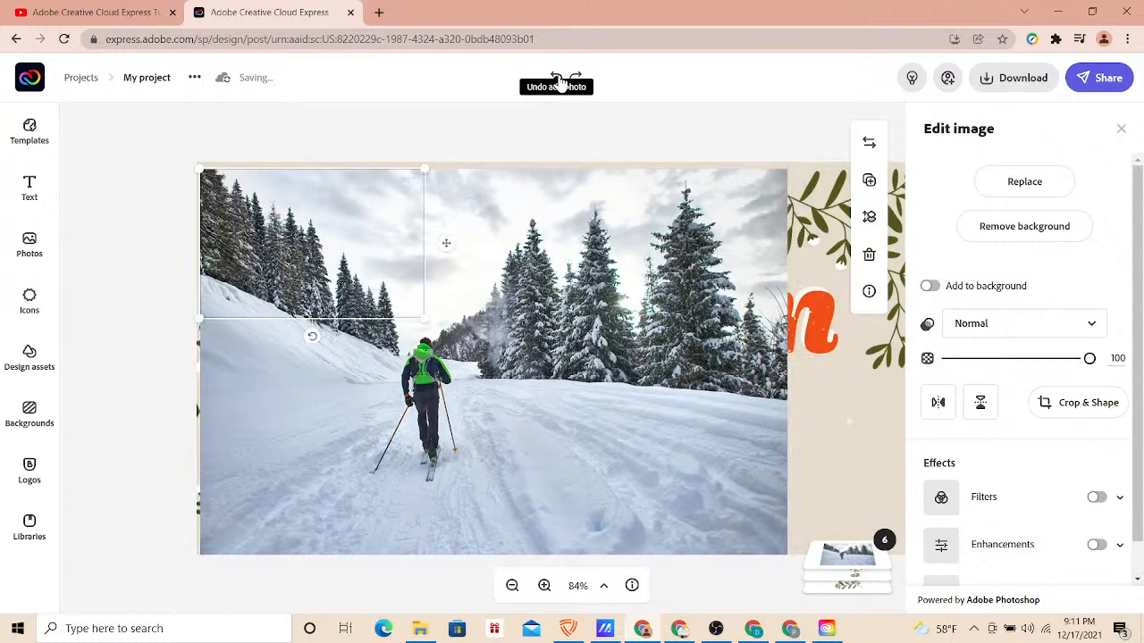
left_click(556, 78)
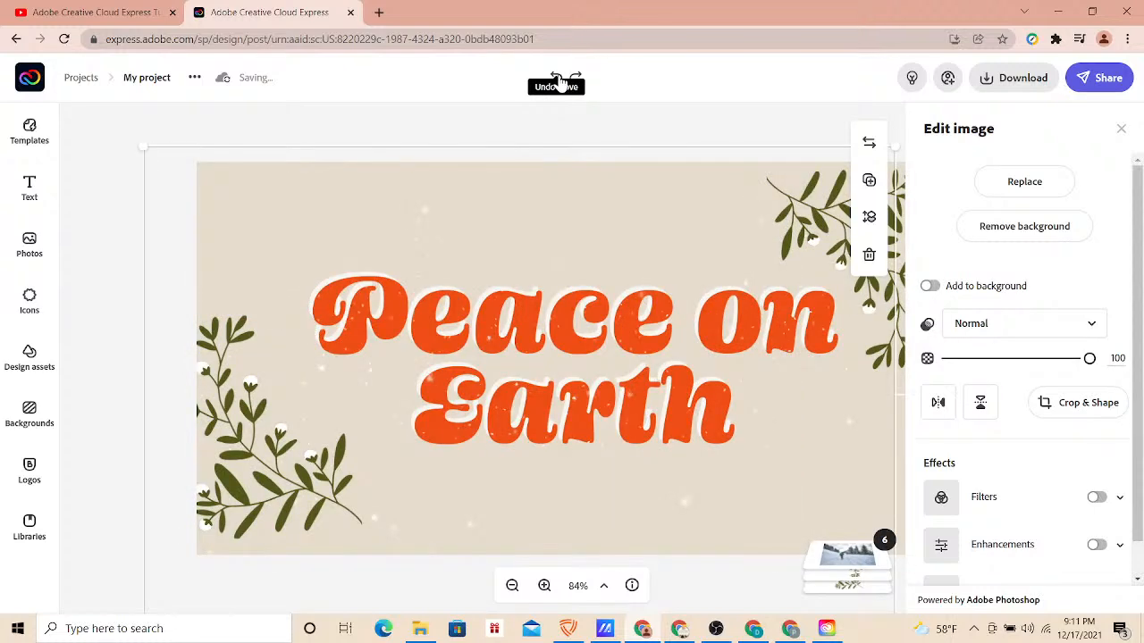
- Search the icons for "badge" and delete the selected snow overlay from the design
left_click(30, 243)
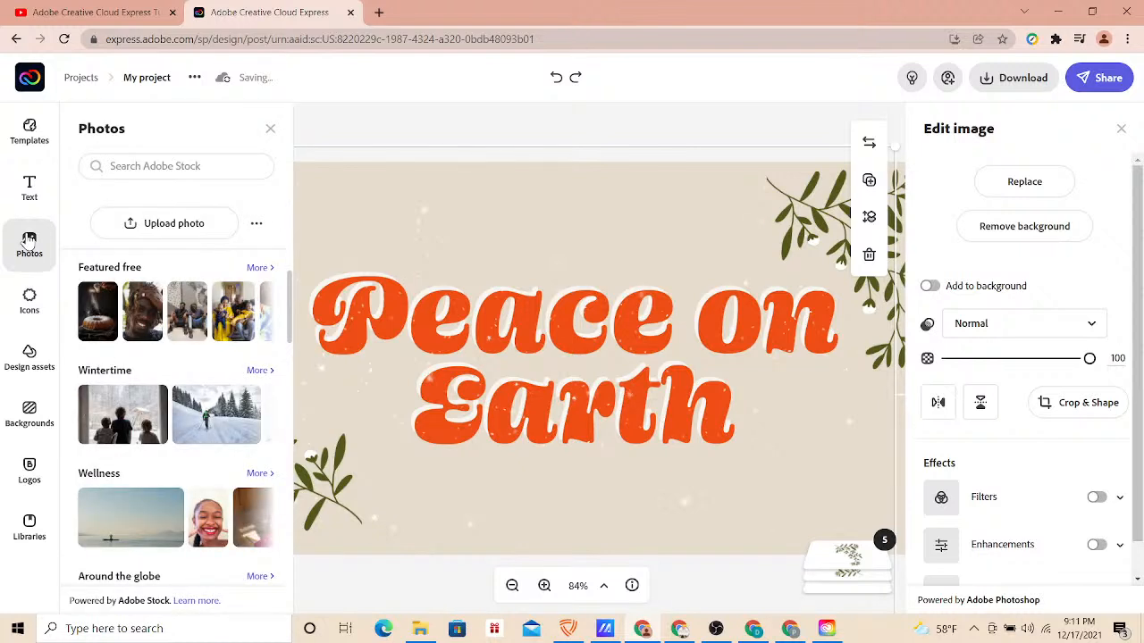
left_click(32, 308)
type("badge")
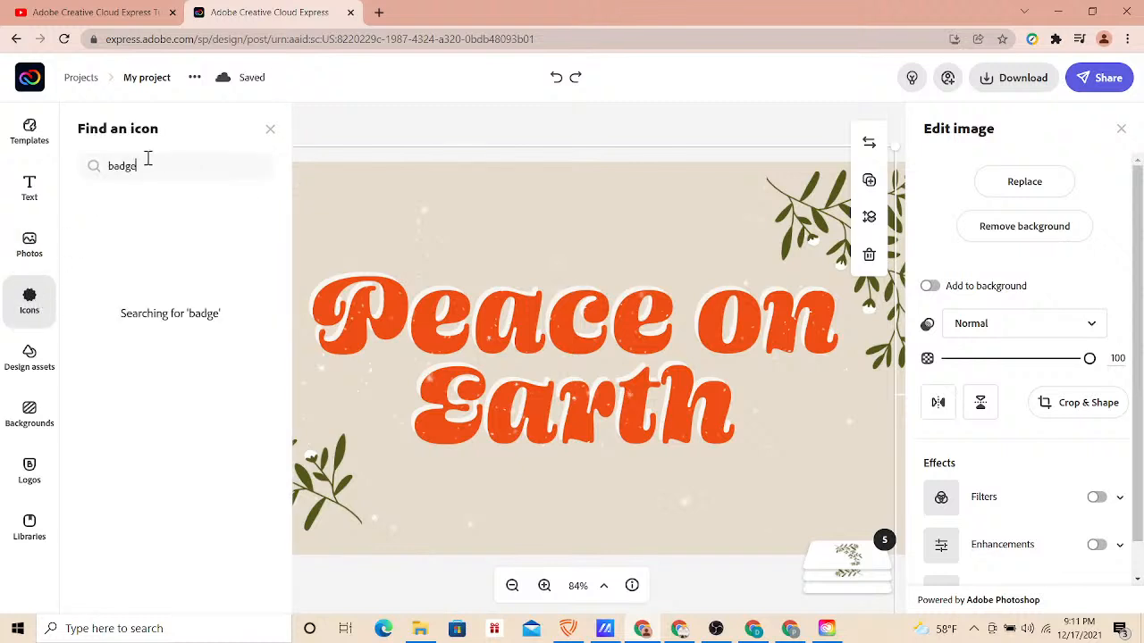
key("Delete")
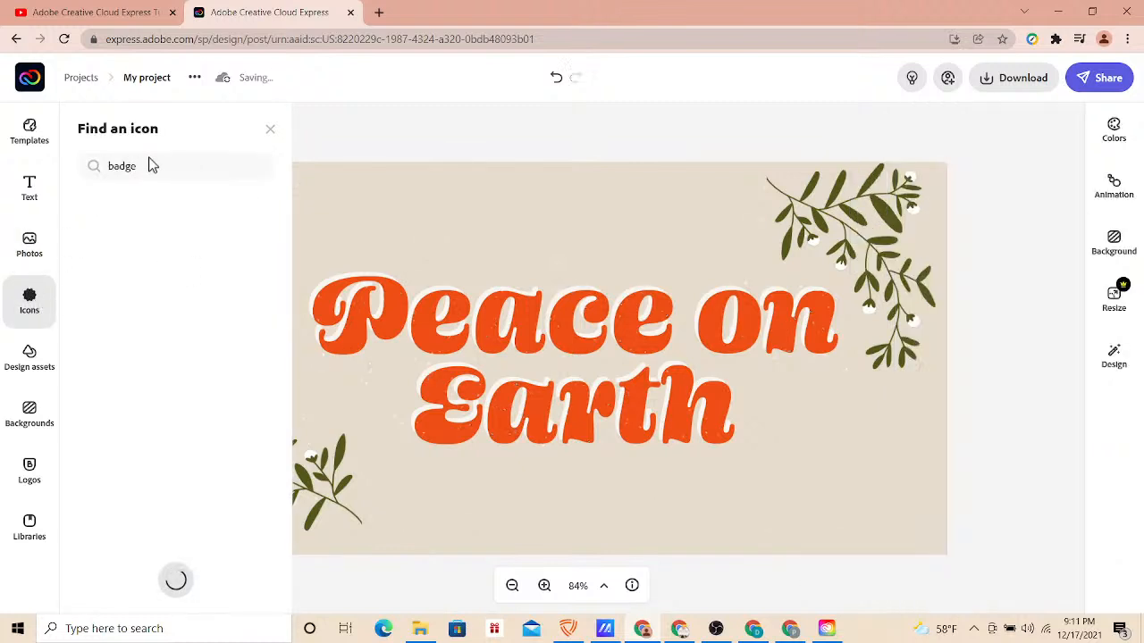
- Clear the icon search term and add the pointed shield badge with a star cutout to the post
key("BackSpace")
key("BackSpace")
key("BackSpace")
key("BackSpace")
key("BackSpace")
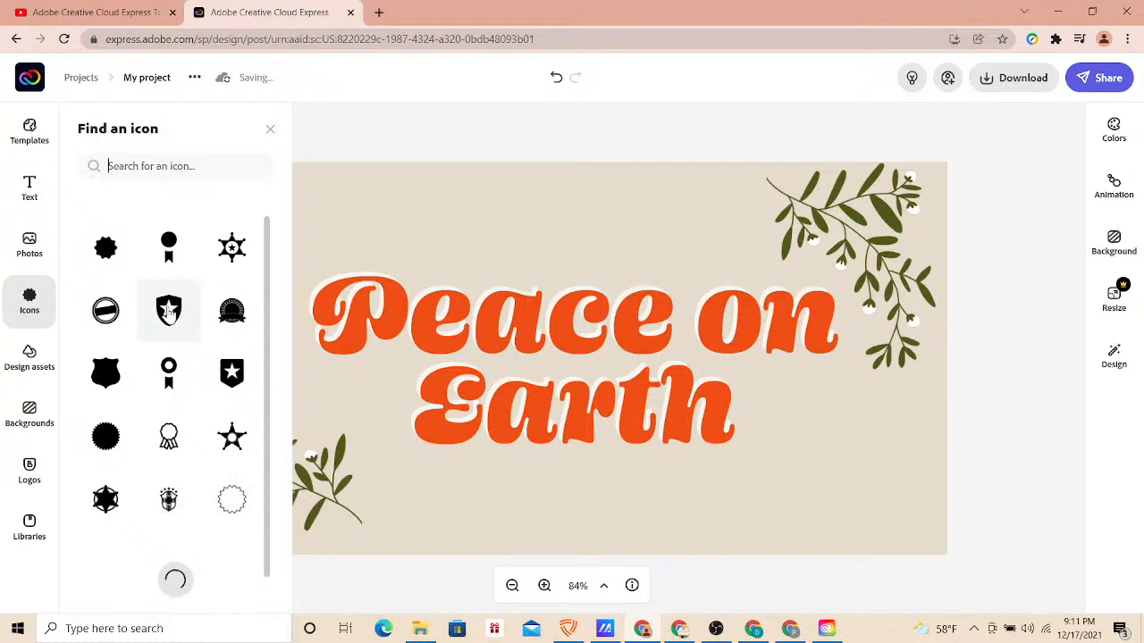
left_click(168, 311)
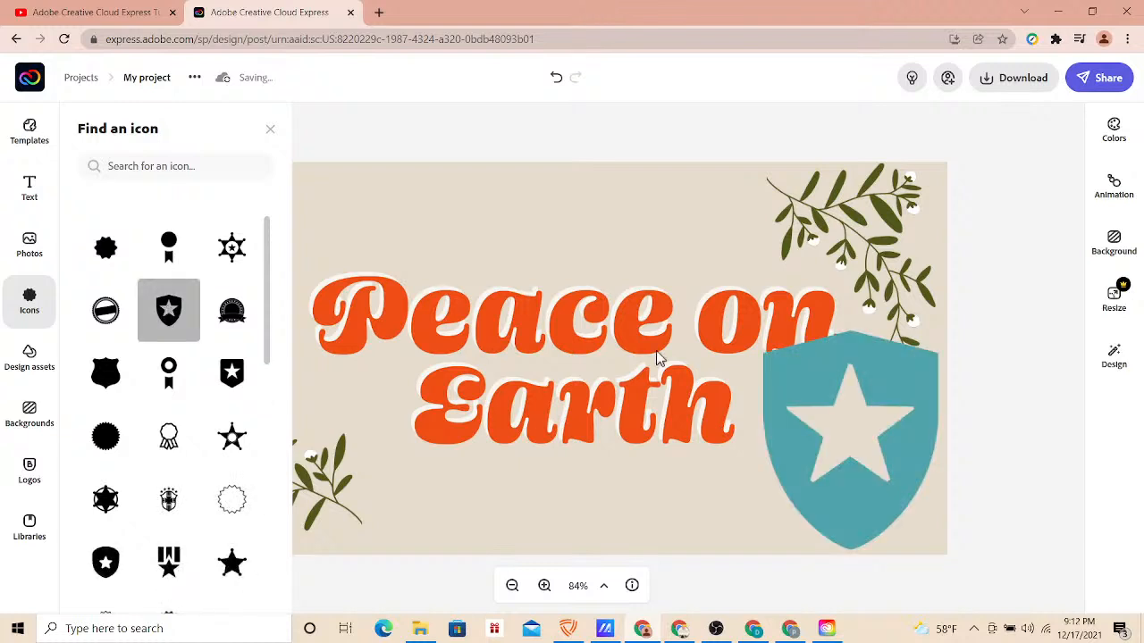
- Recolor the shield icon with the orange-red #EF4E16 from the current palette
left_click(885, 383)
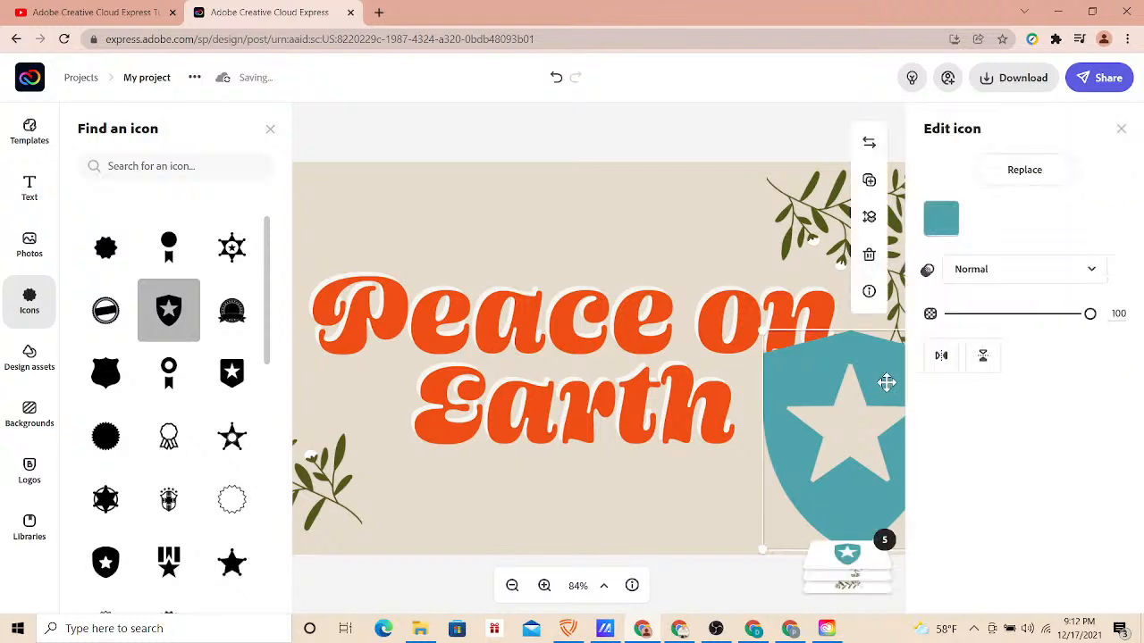
left_click(943, 221)
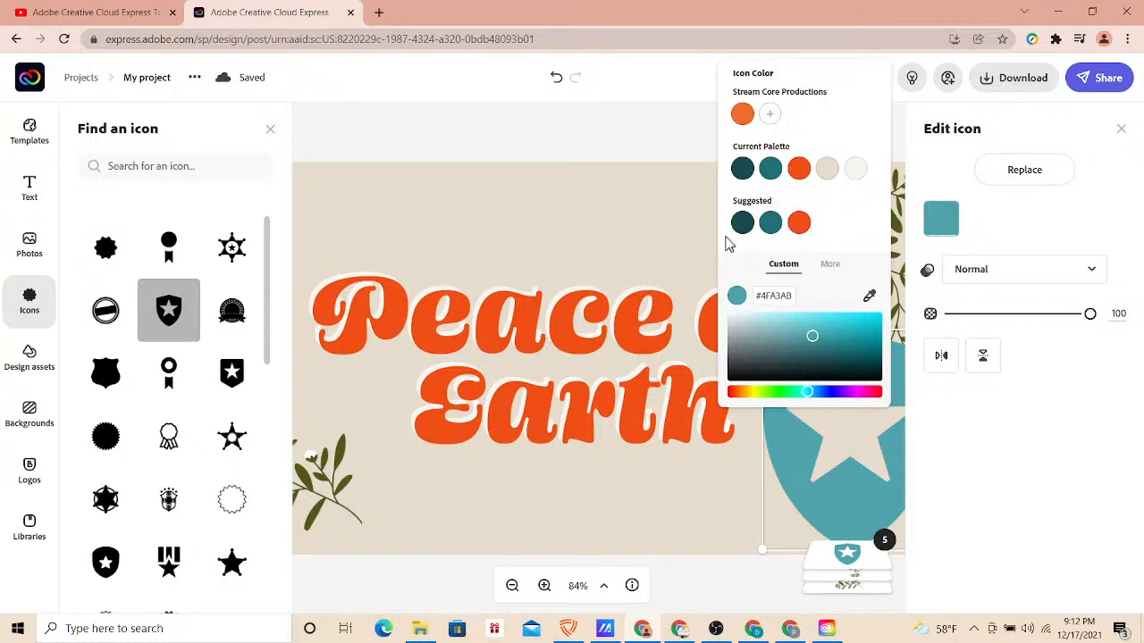
left_click(798, 172)
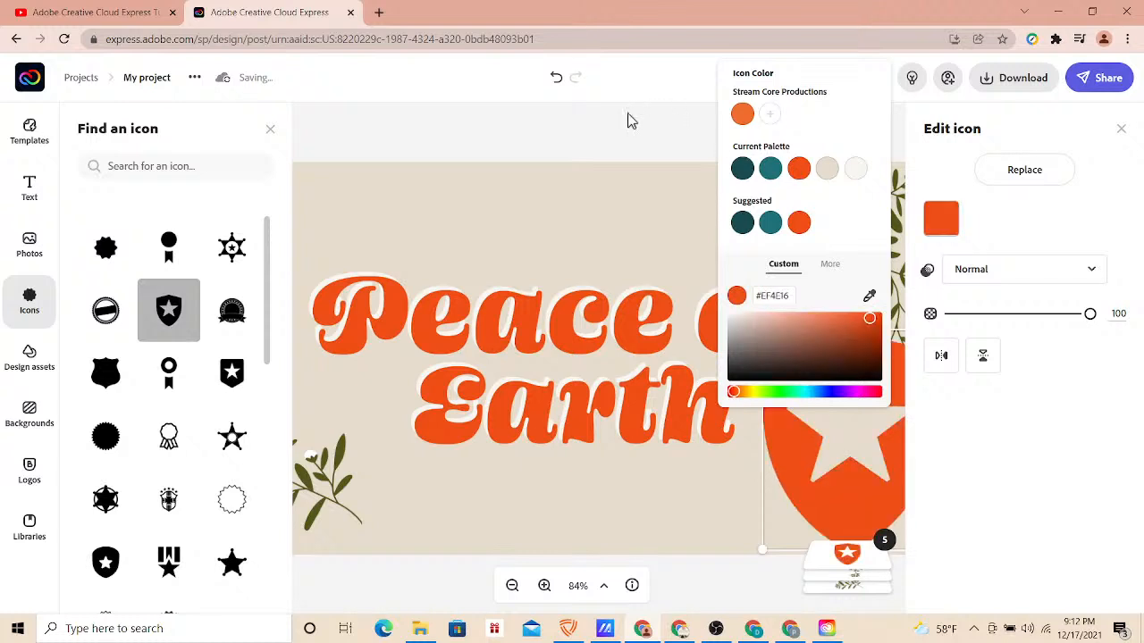
left_click(595, 146)
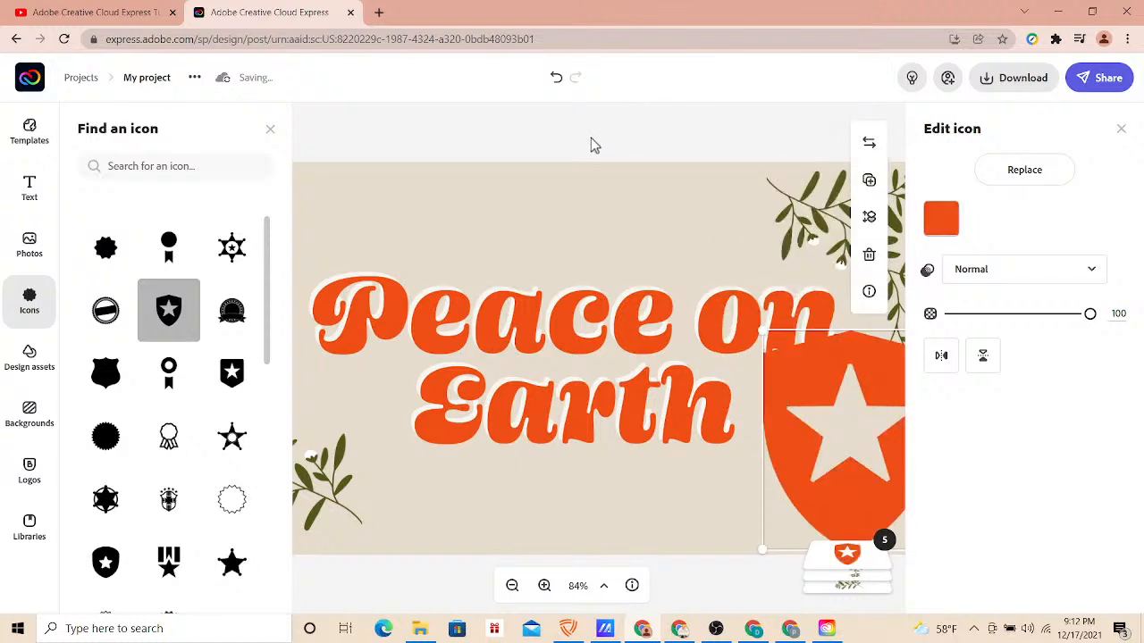
- Shrink the shield icon toward the post's lower-right corner, and delete it from the design
left_click(592, 143)
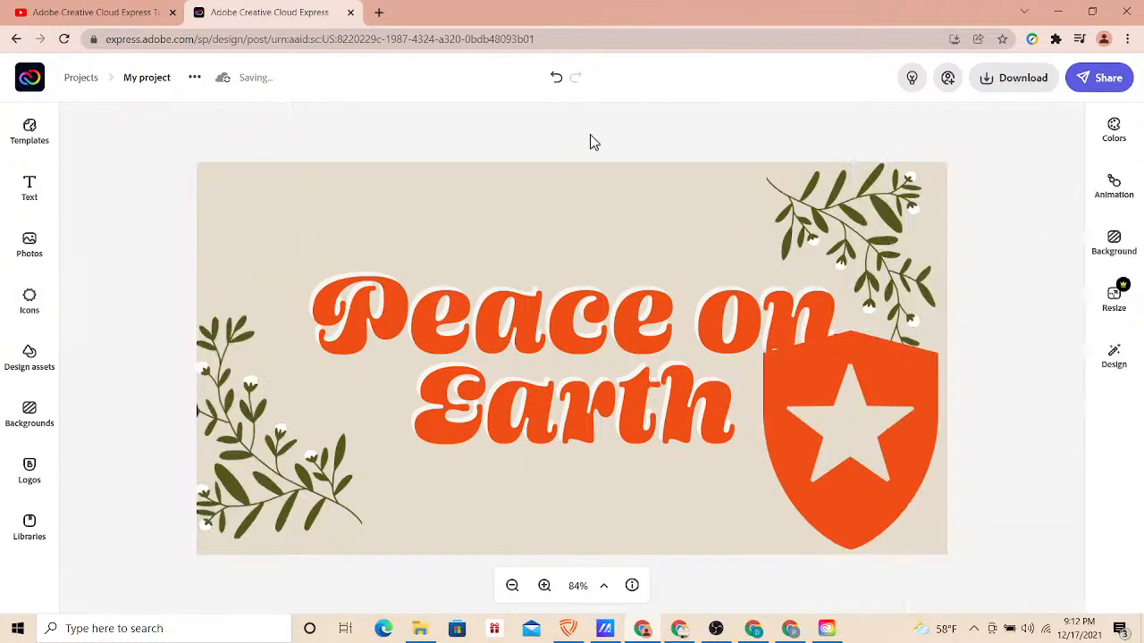
left_click(880, 442)
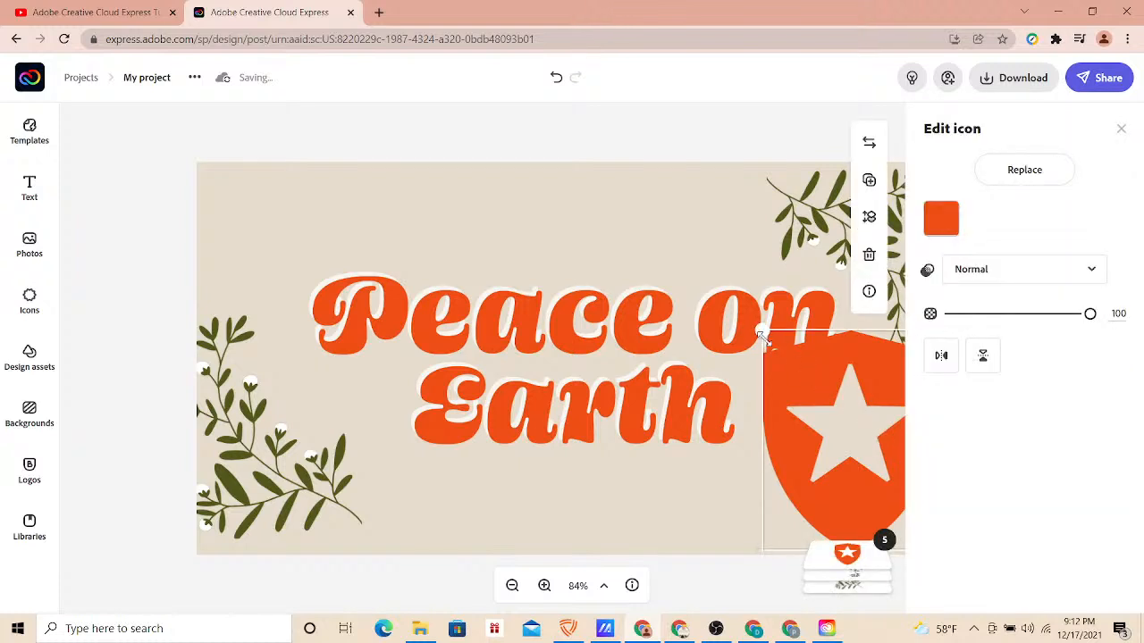
left_click_drag(763, 338, 823, 407)
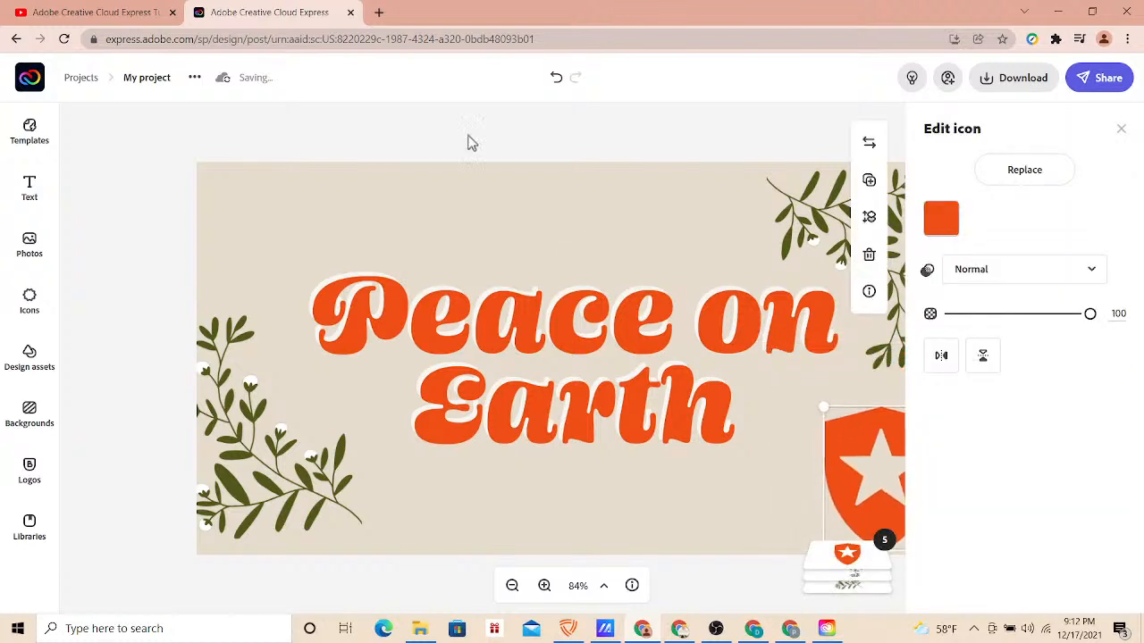
left_click(397, 151)
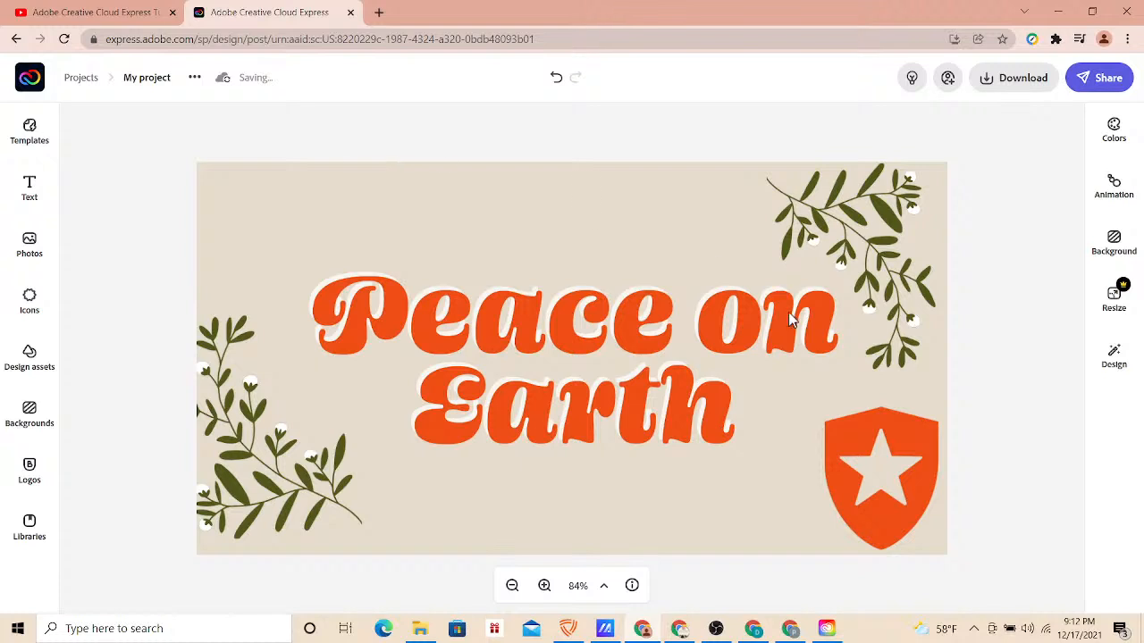
left_click(904, 453)
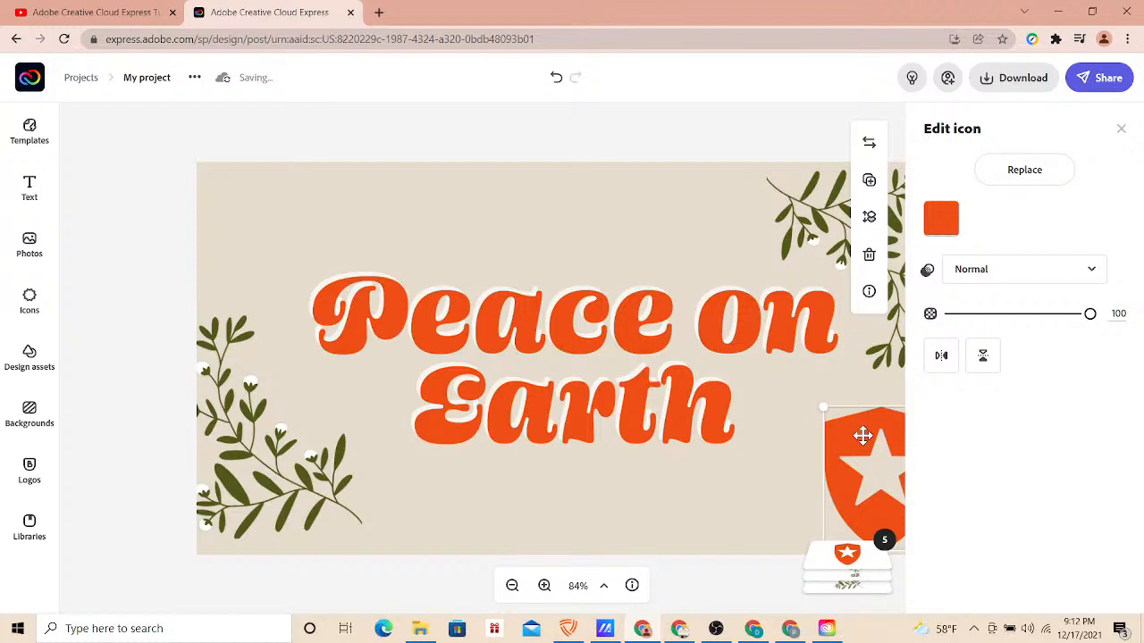
key("Delete")
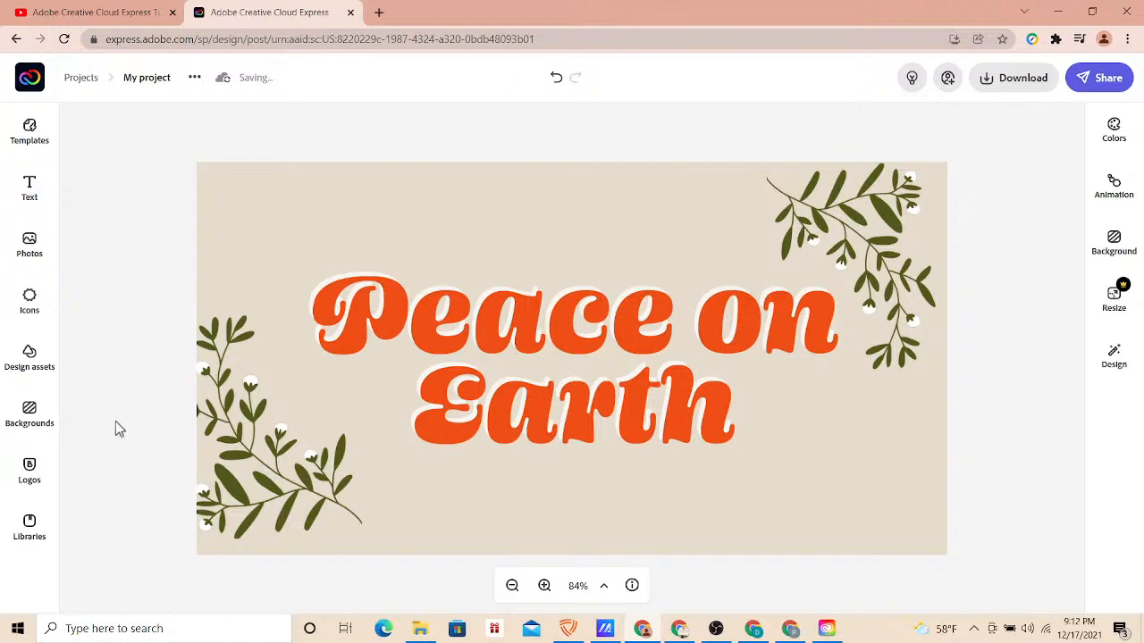
left_click(29, 360)
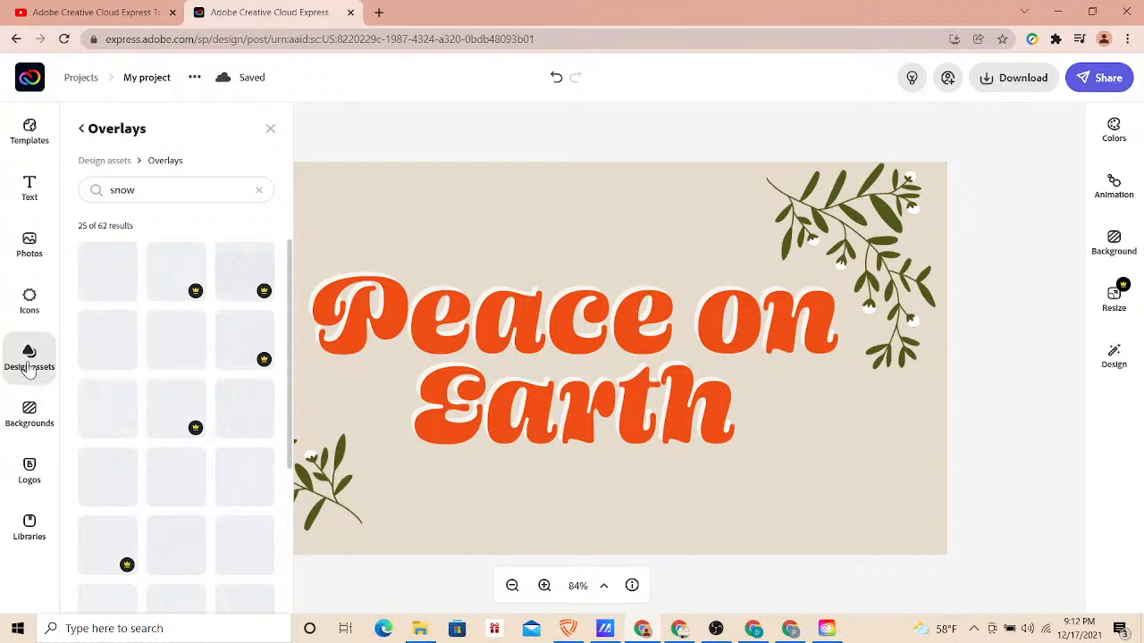
left_click(119, 286)
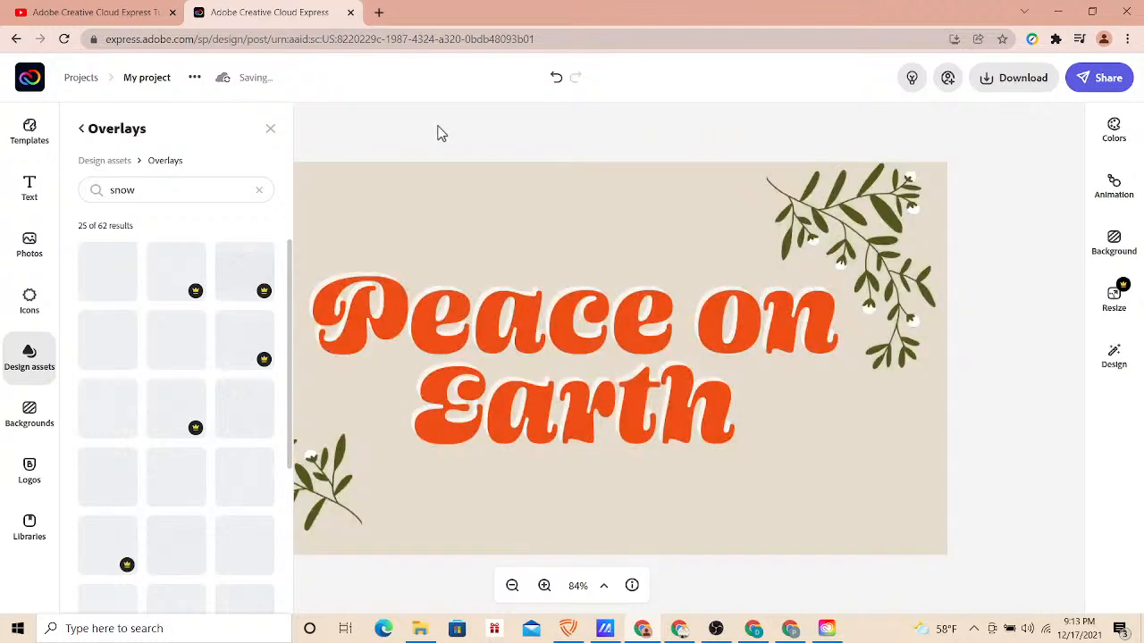
left_click(437, 126)
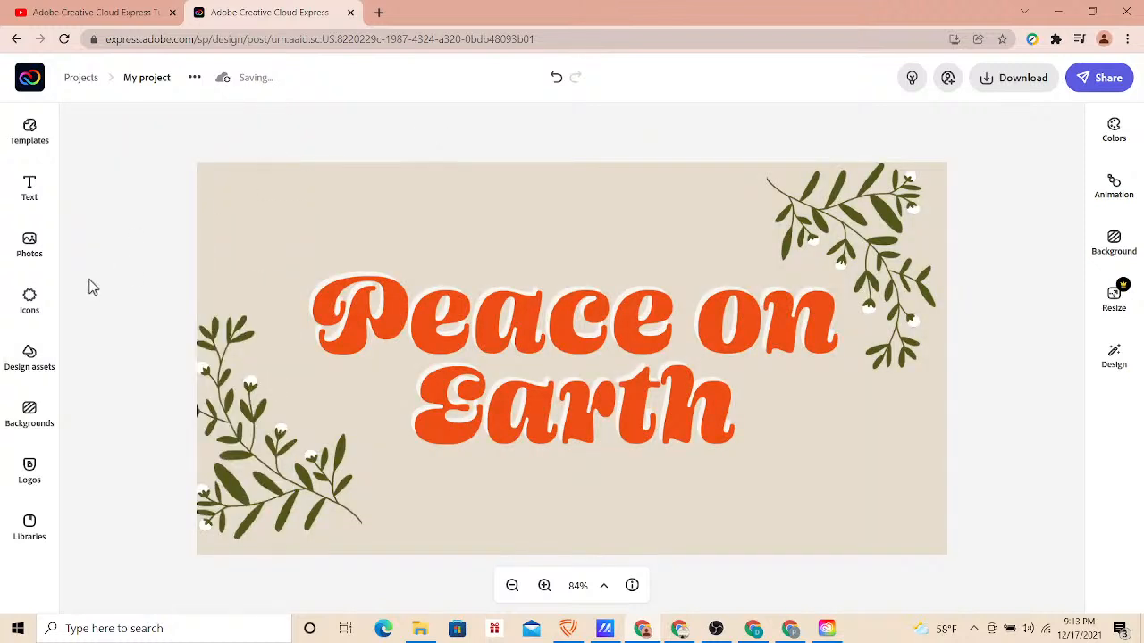
left_click(30, 360)
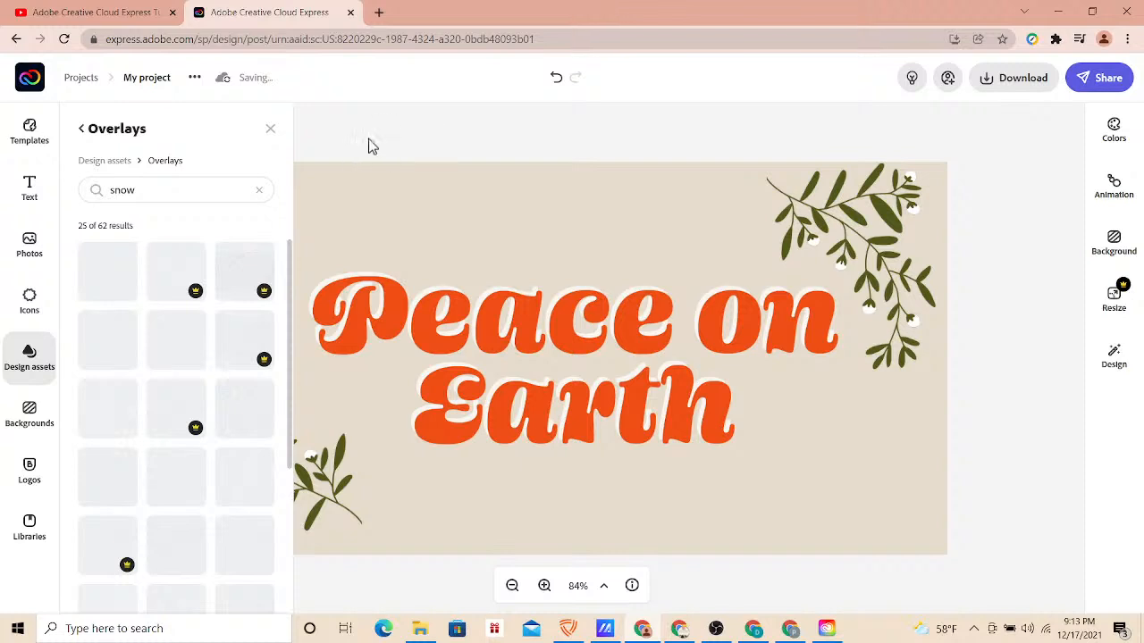
left_click(406, 139)
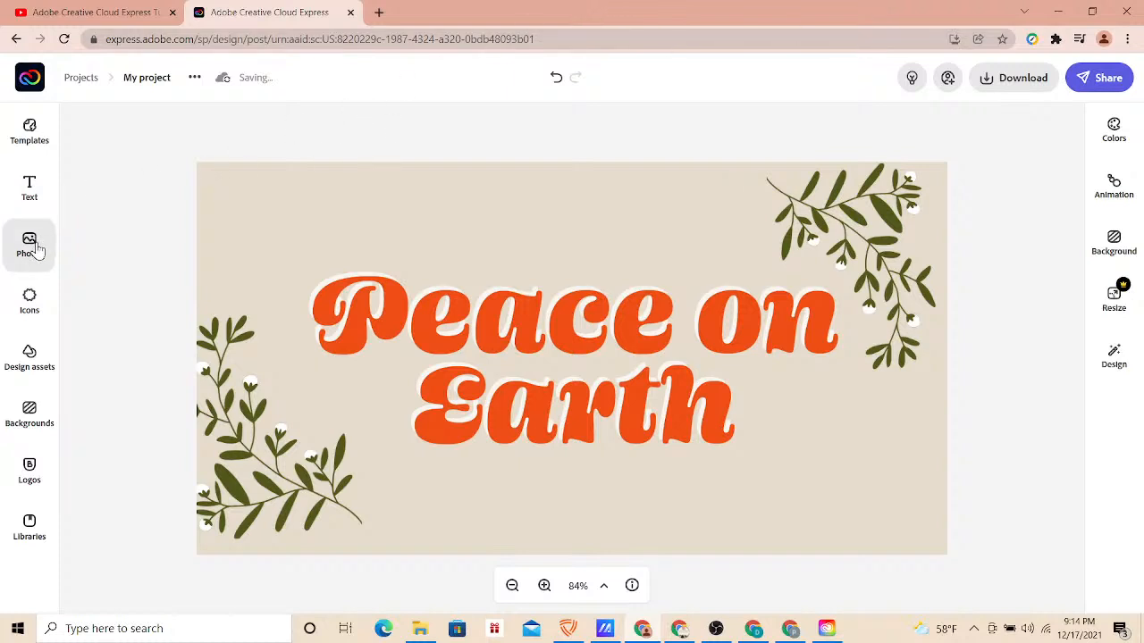
- Add a new text box to the post above the "Peace on Earth" heading
left_click(34, 195)
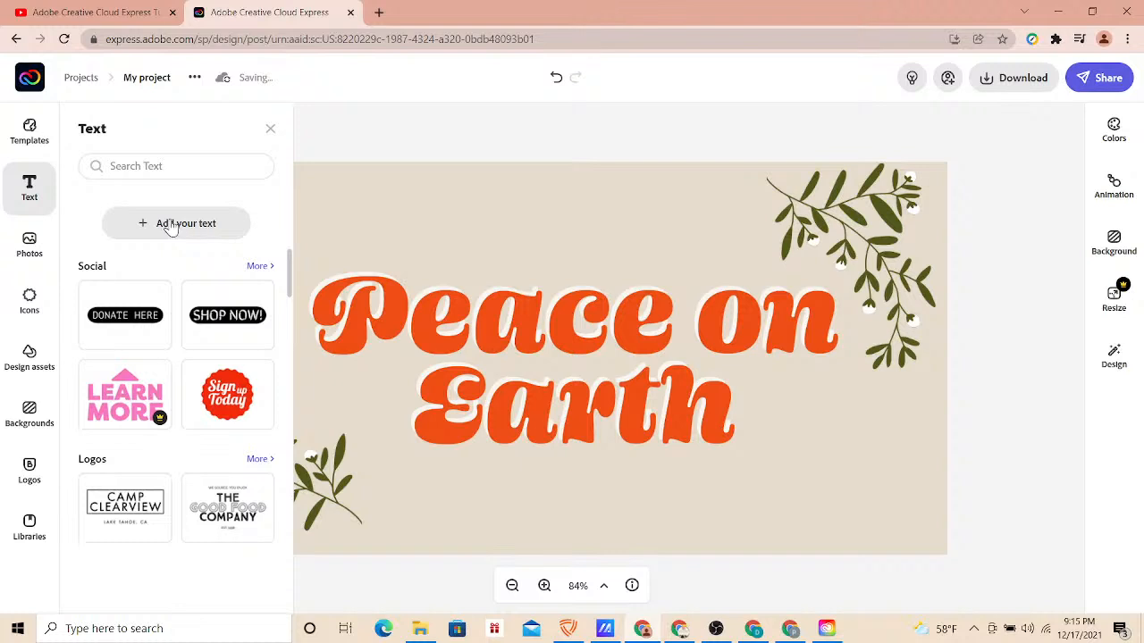
left_click(172, 225)
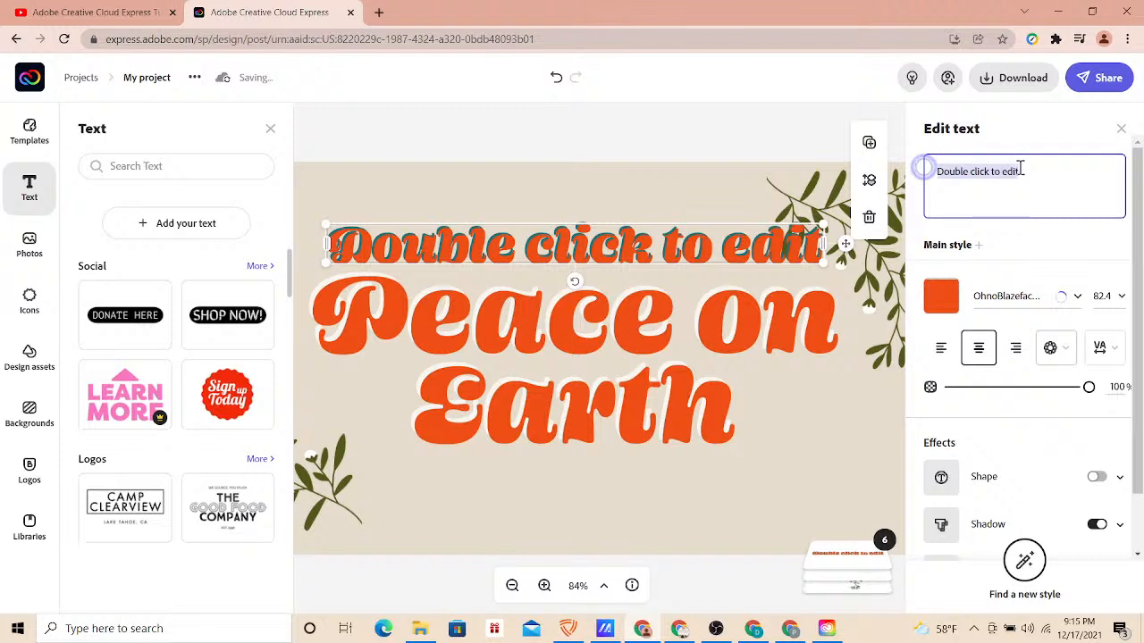
left_click(562, 251)
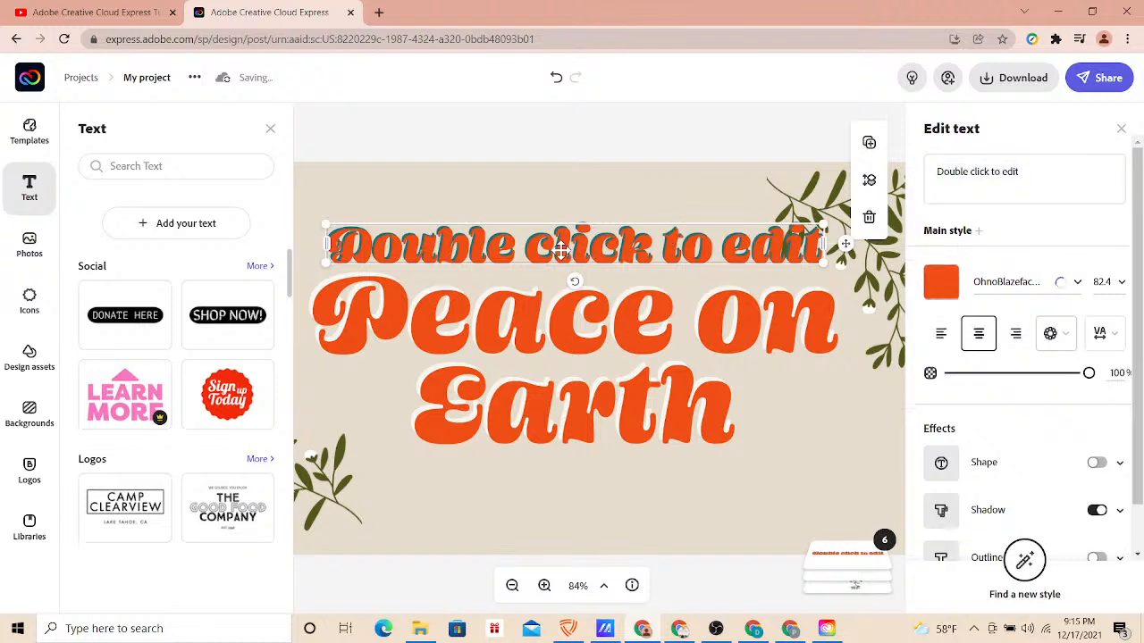
- Clear the "Double click to edit" placeholder from the new text box
left_click(1022, 176)
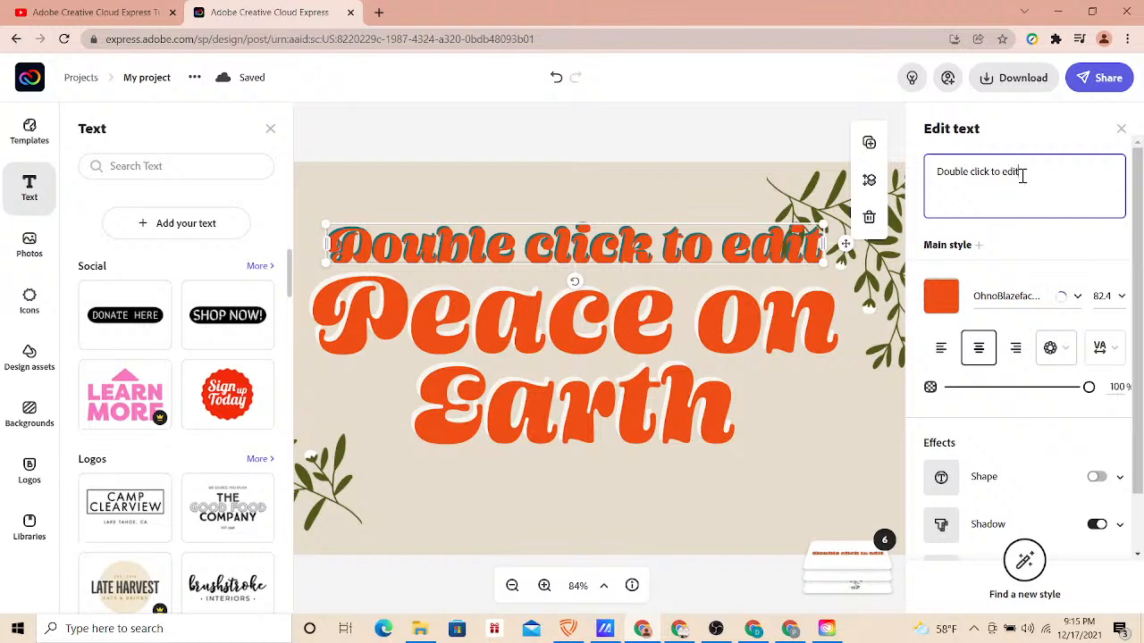
key("BackSpace")
key("BackSpace")
key("BackSpace")
key("BackSpace")
key("BackSpace")
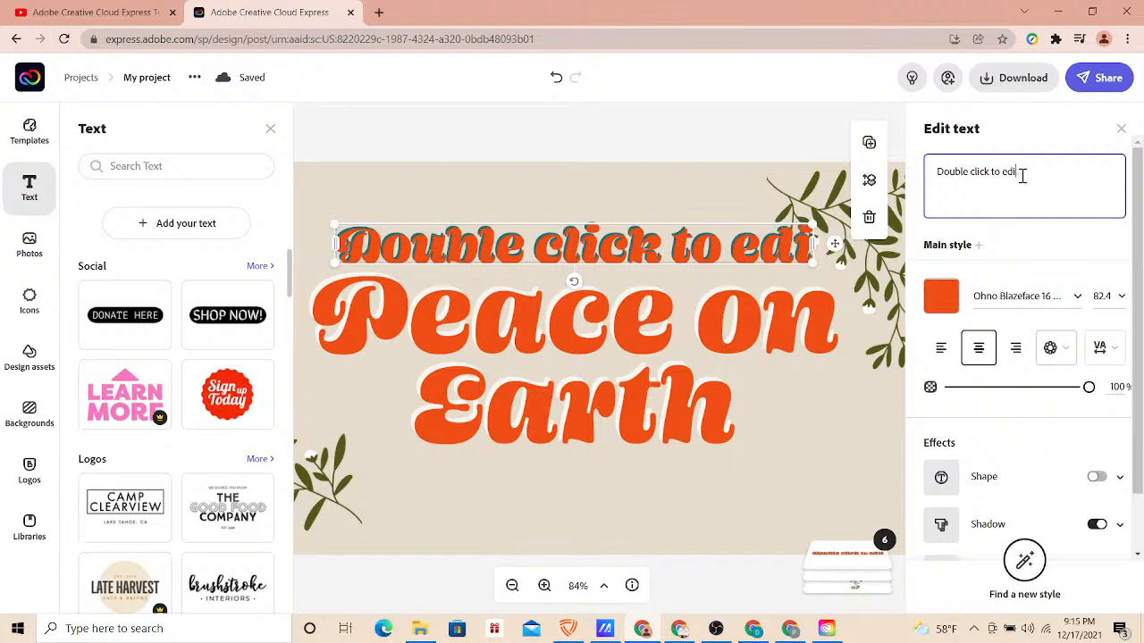
key("BackSpace")
key("BackSpace")
key("BackSpace")
key("BackSpace")
key("BackSpace")
key("BackSpace")
key("BackSpace")
key("BackSpace")
key("BackSpace")
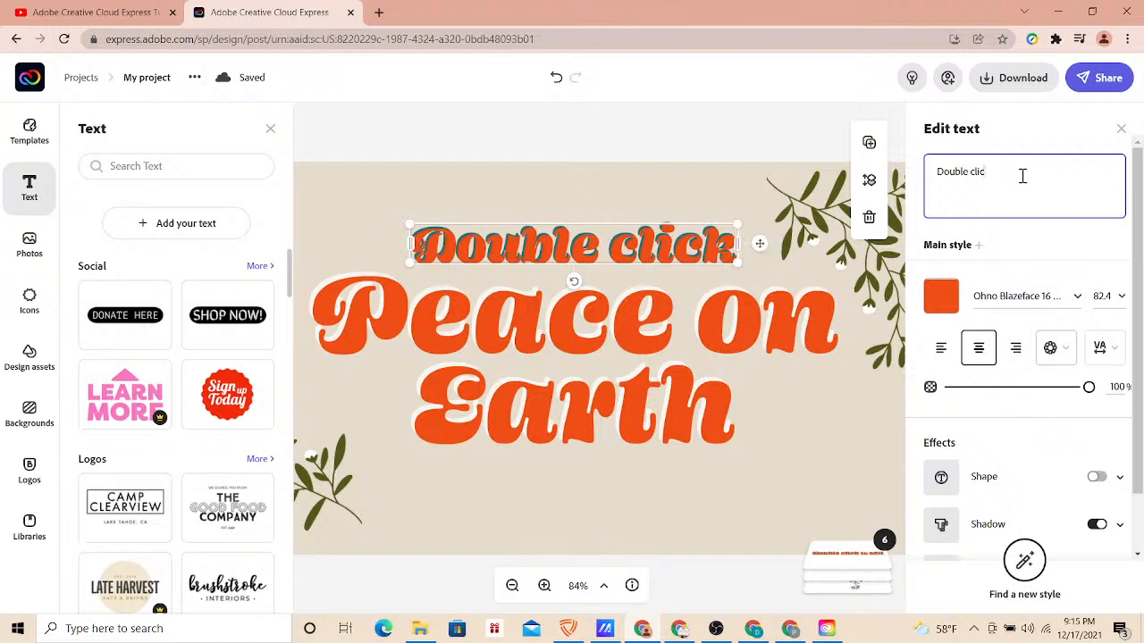
key("BackSpace")
key("BackSpace")
key("BackSpace")
key("BackSpace")
key("BackSpace")
key("BackSpace")
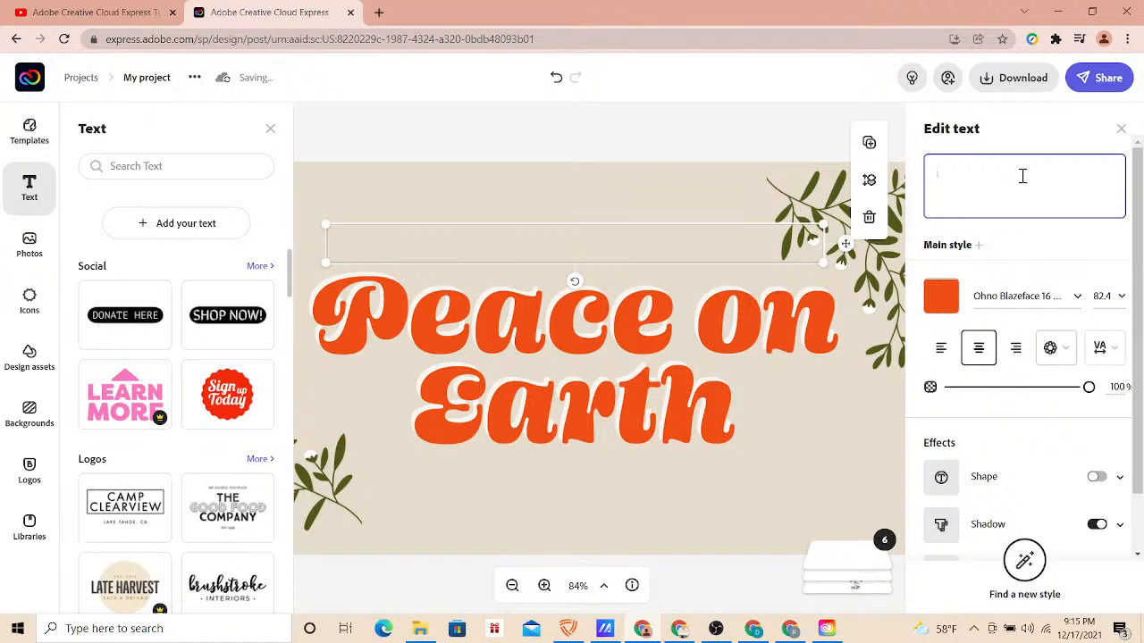
type("H")
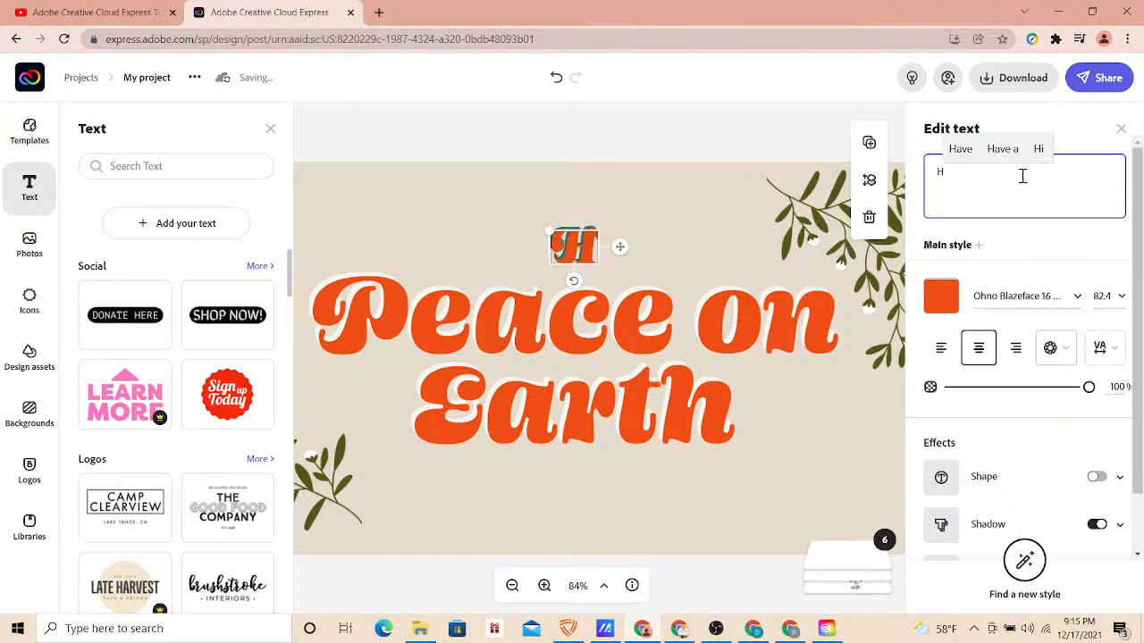
key("BackSpace")
key("Return")
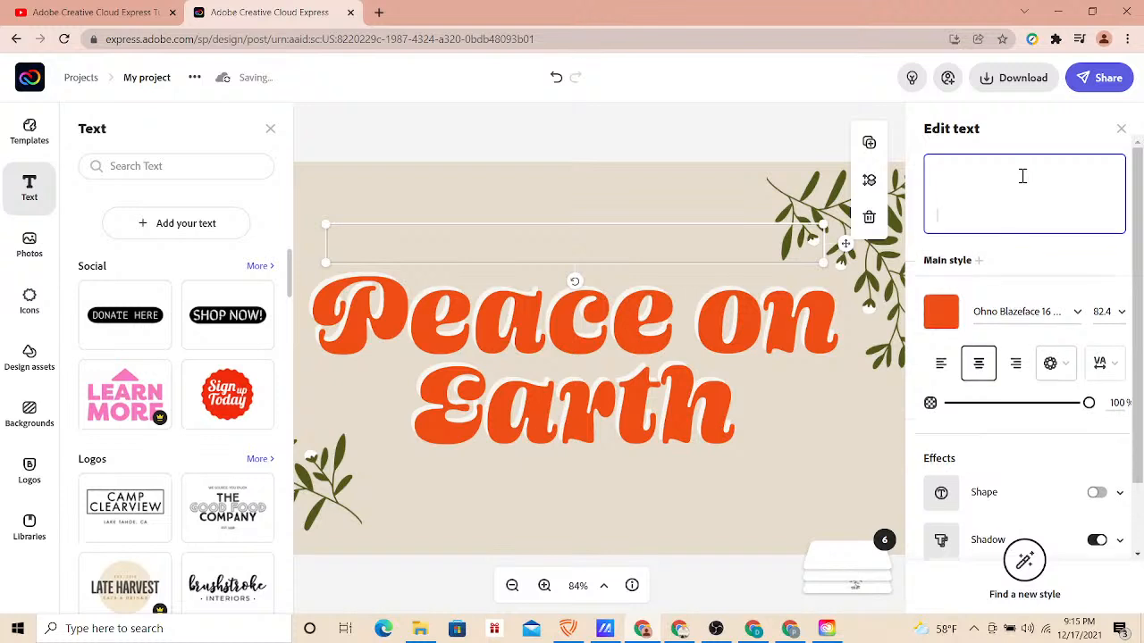
type("merry")
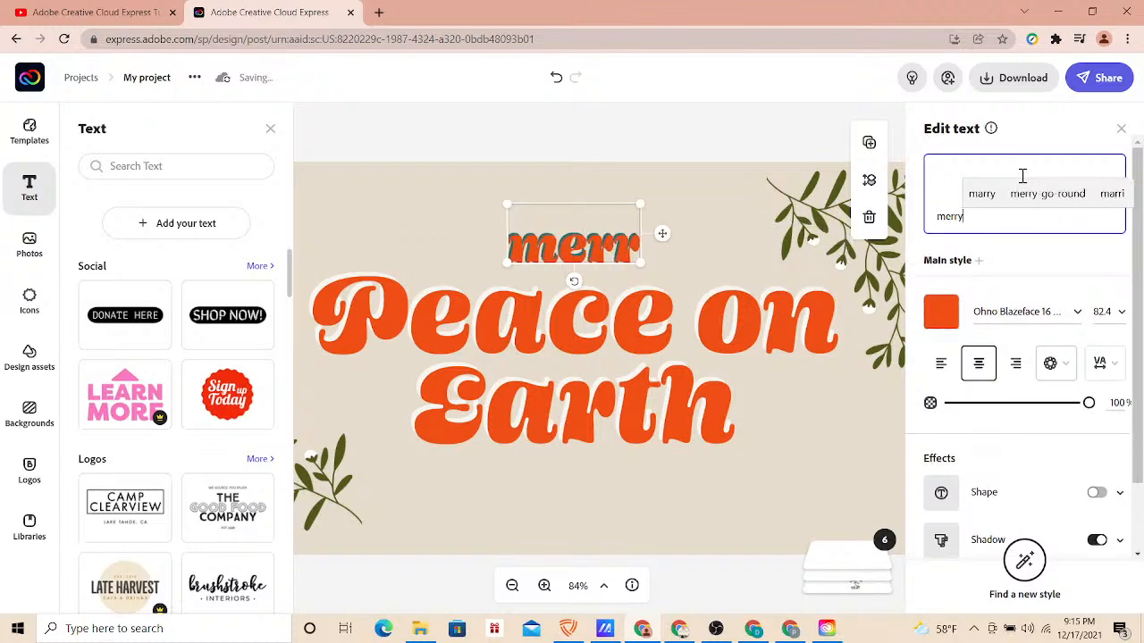
key("BackSpace")
key("BackSpace")
key("BackSpace")
key("BackSpace")
key("BackSpace")
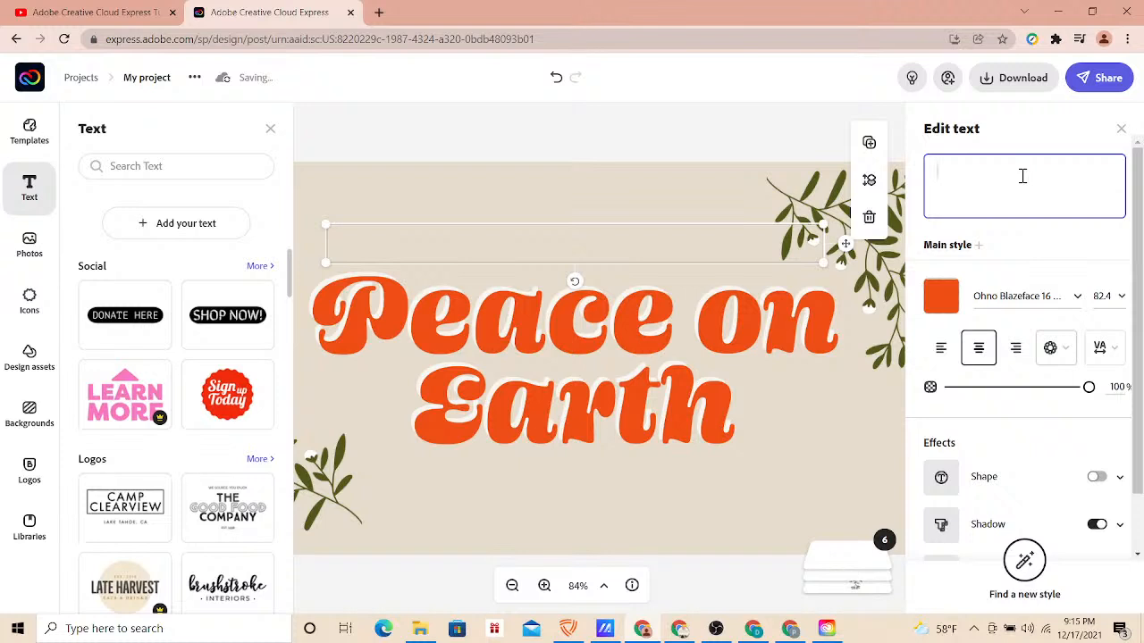
- Enter "Merry Christmas" as the content of the new text box and deselect it
type("M")
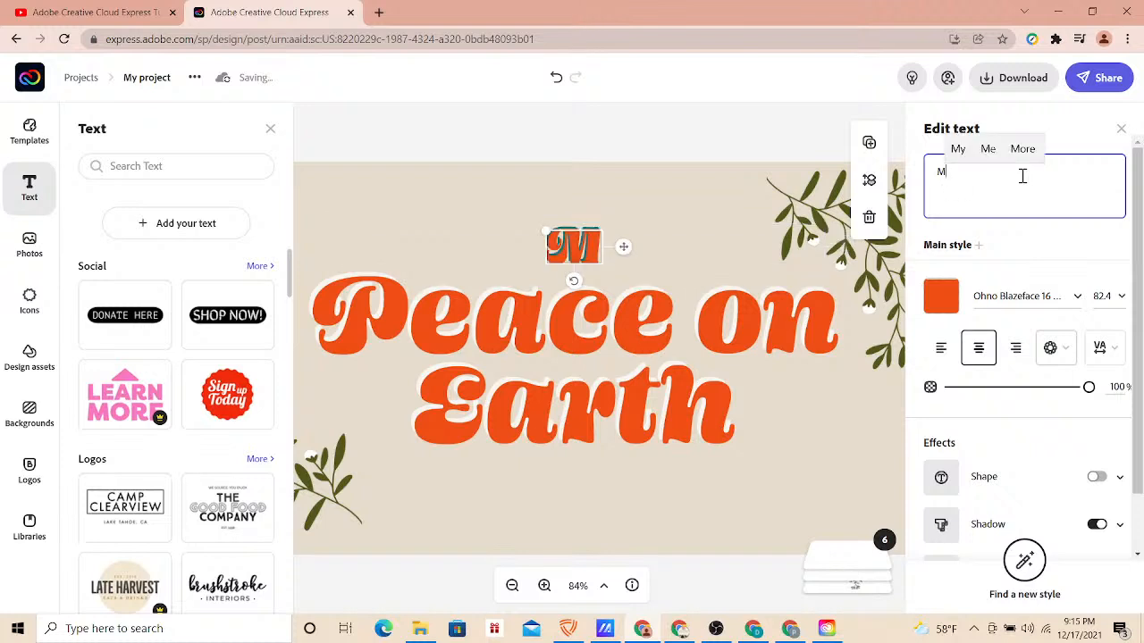
type("erry")
key("Return")
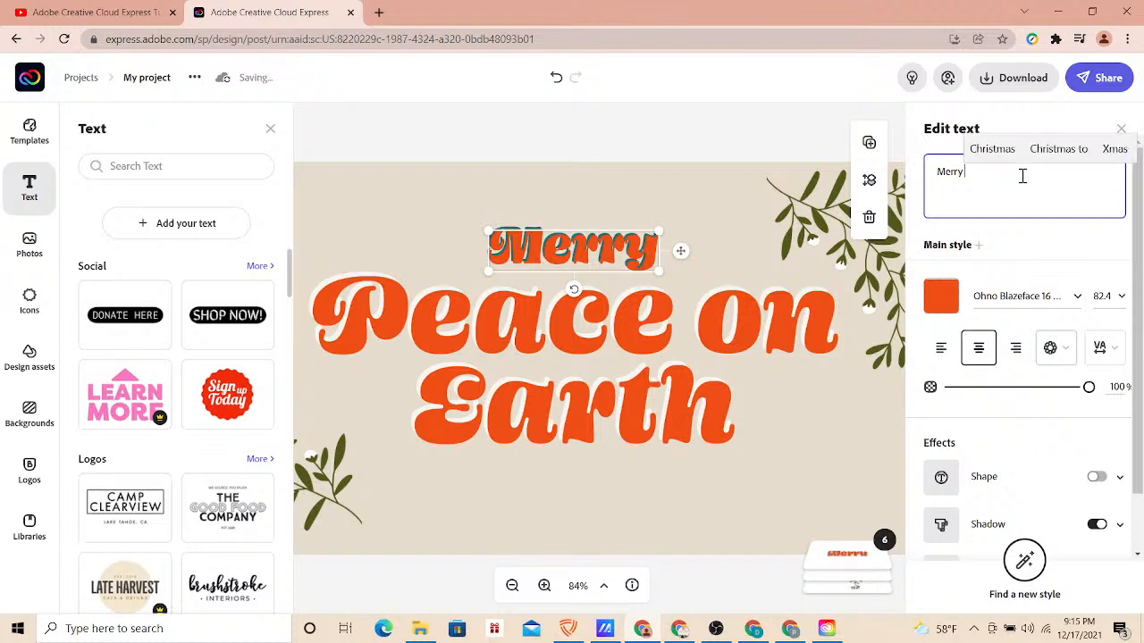
left_click(994, 150)
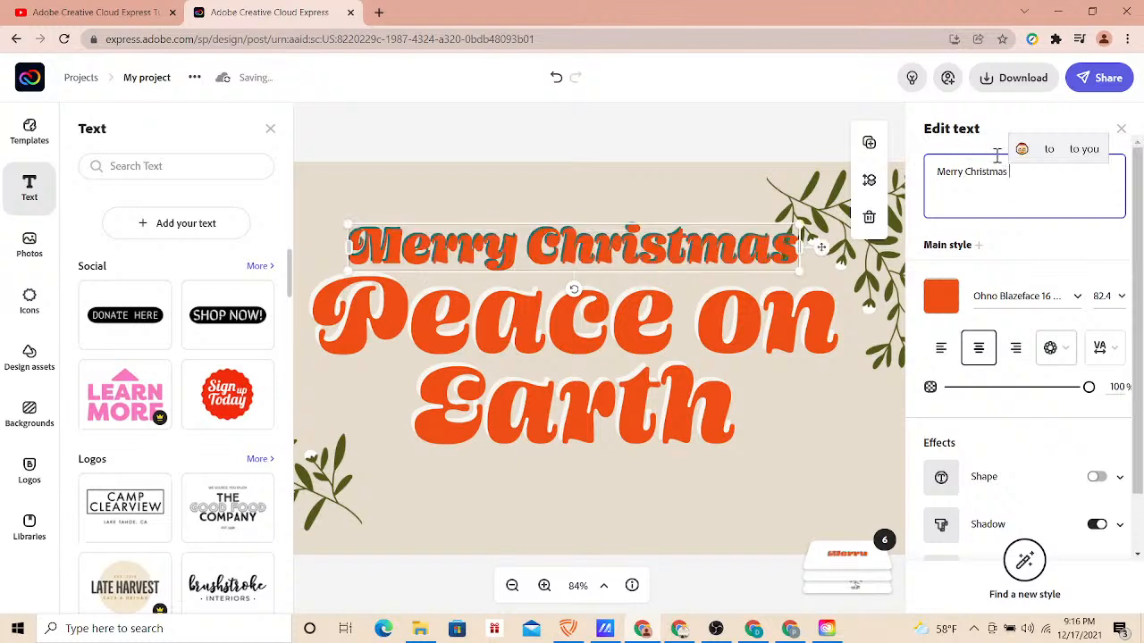
left_click(577, 121)
- Enlarge the "Merry Christmas" text to a size of about 106 and move it to the post's upper-left corner
left_click(487, 246)
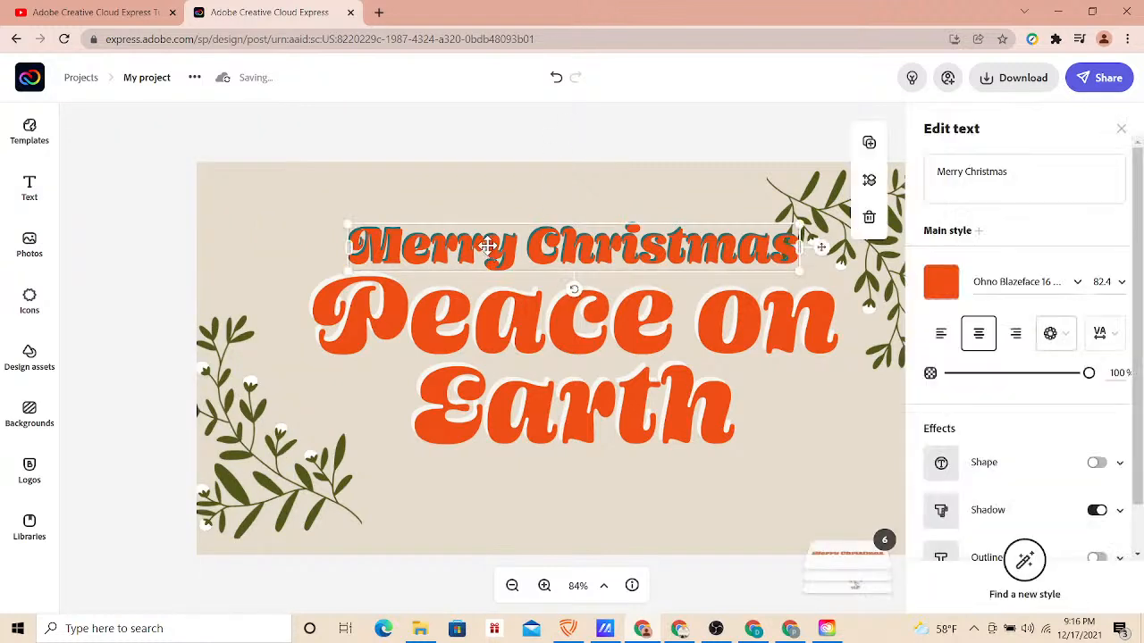
left_click_drag(343, 223, 222, 182)
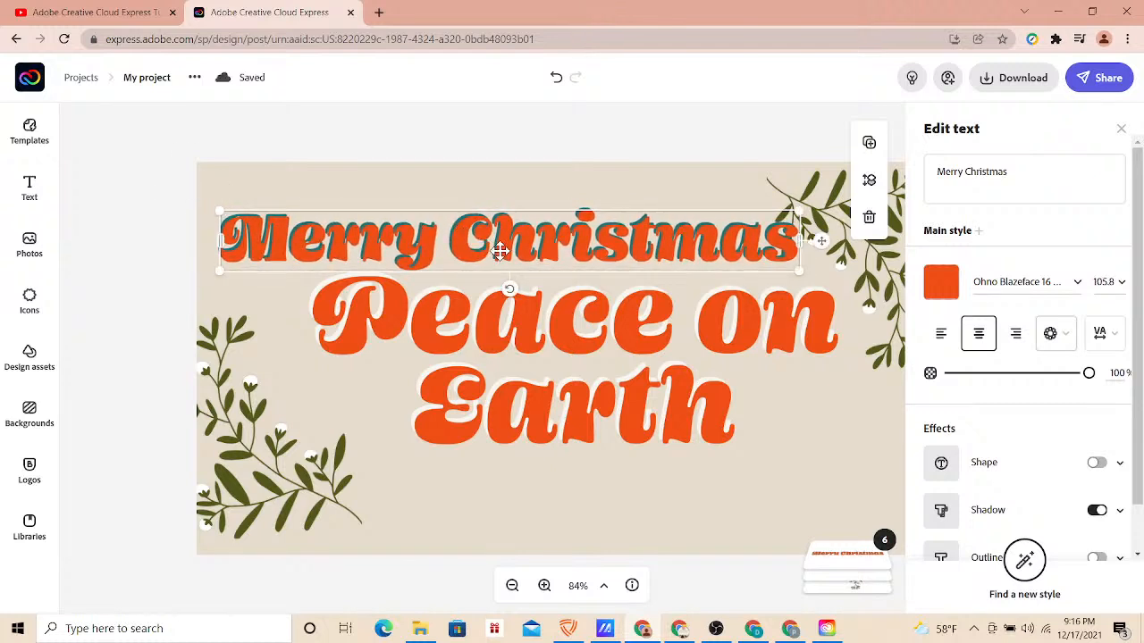
mouse_move(500, 250)
left_mouse_down()
mouse_move(474, 234)
mouse_move(483, 237)
left_mouse_up()
left_click(438, 132)
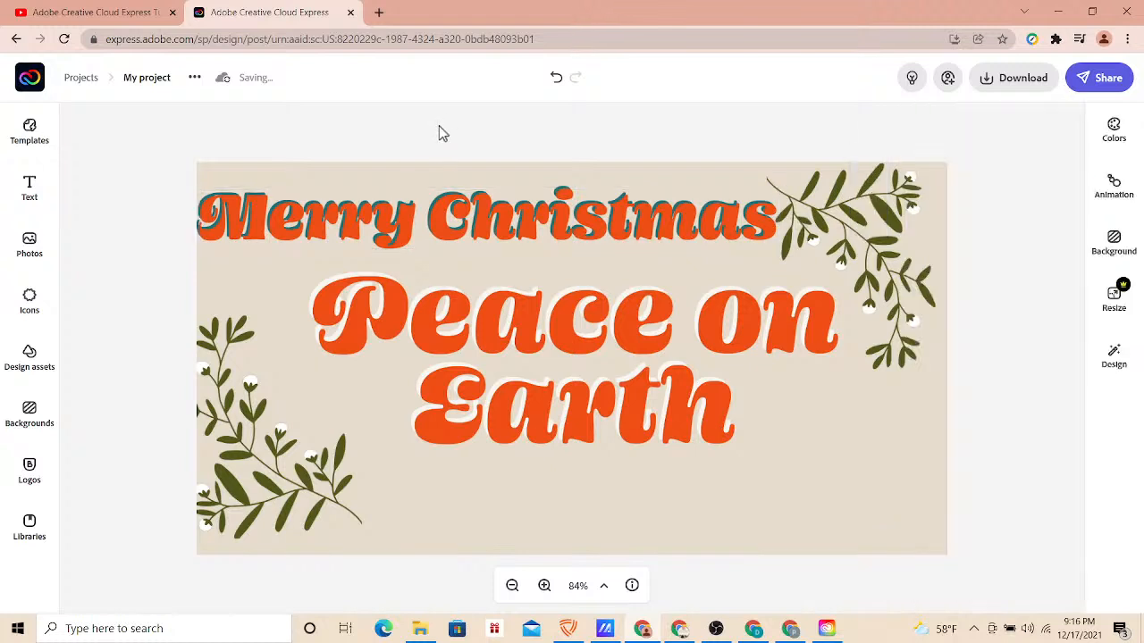
- Lower the "Merry Christmas" text's opacity to 5%, and restore it to 100%
left_click(460, 219)
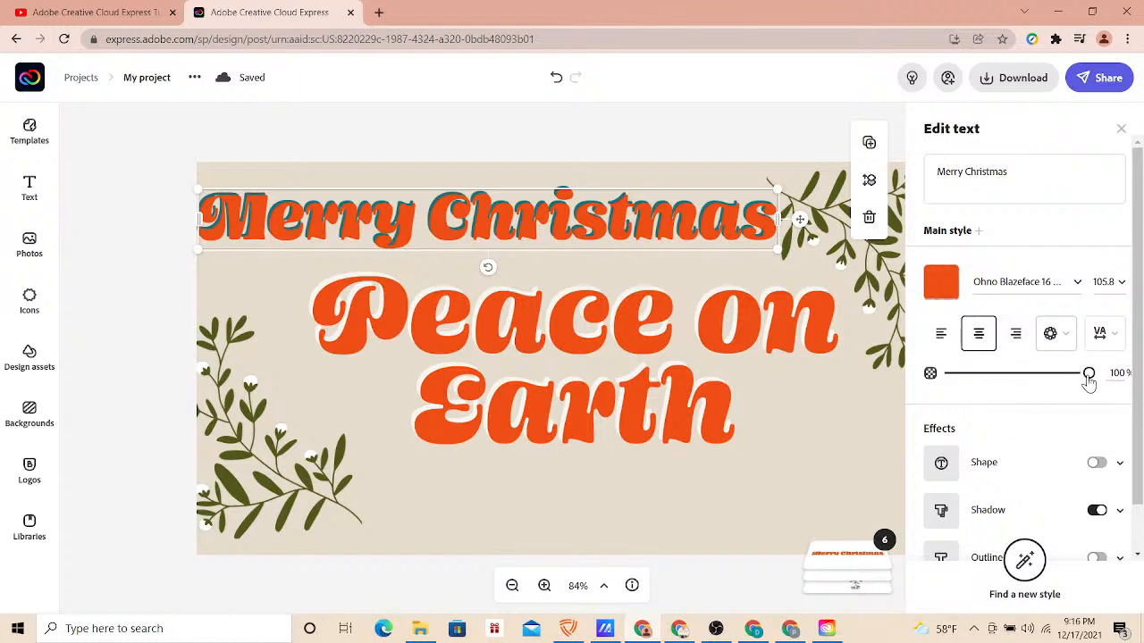
left_click_drag(1089, 380, 935, 396)
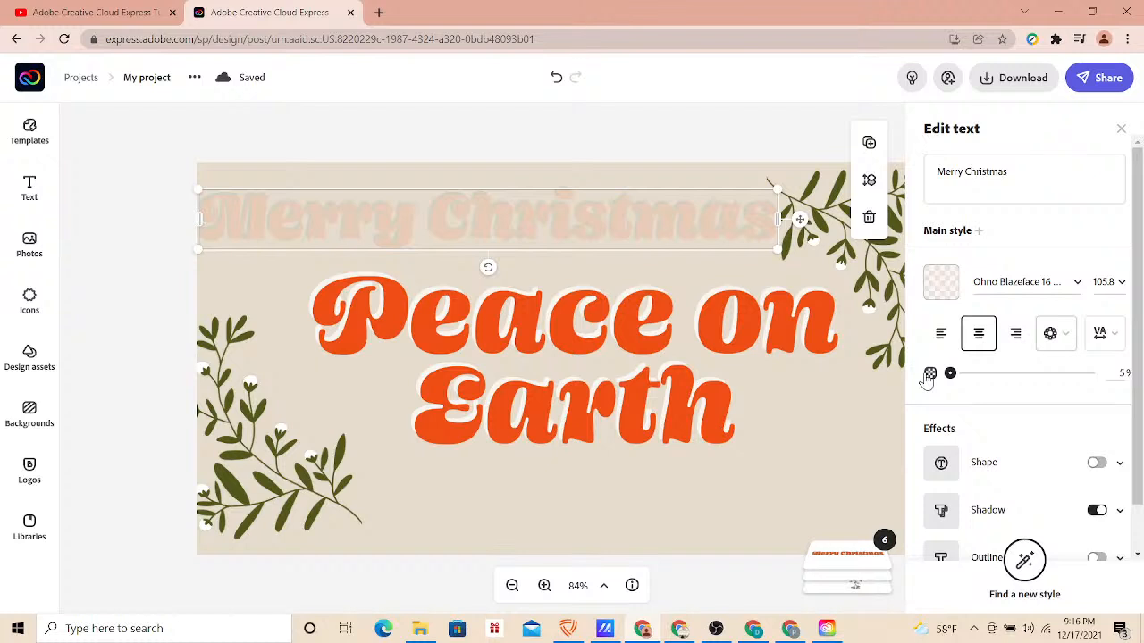
left_click_drag(950, 374, 1089, 374)
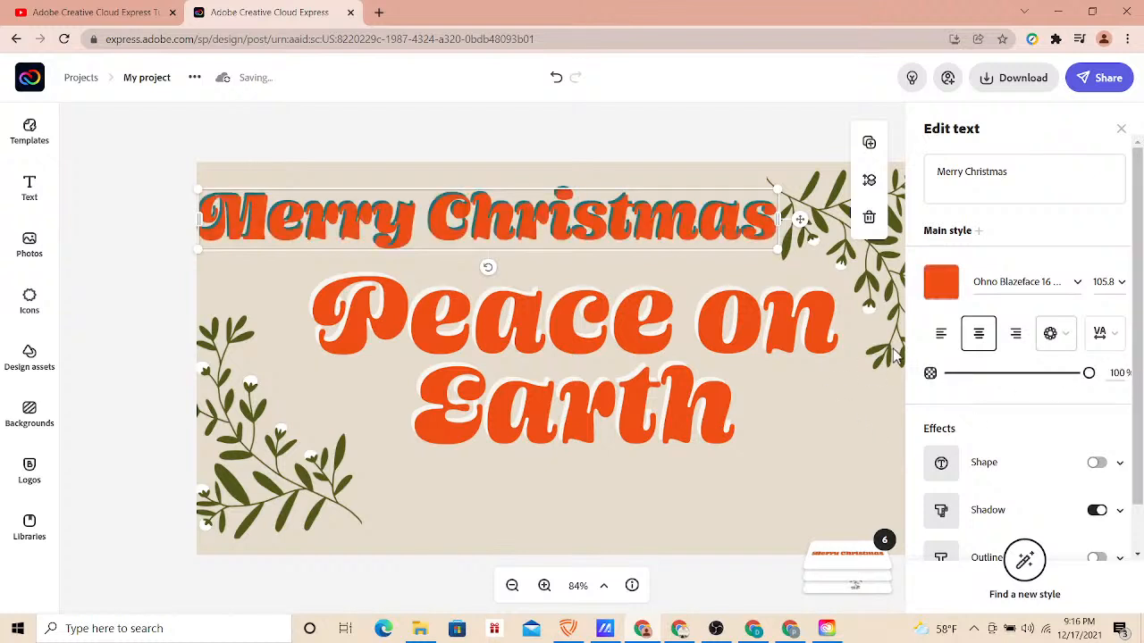
- Turn off the shadow on the "Merry Christmas" text and enable its Shape effect
left_click(1101, 515)
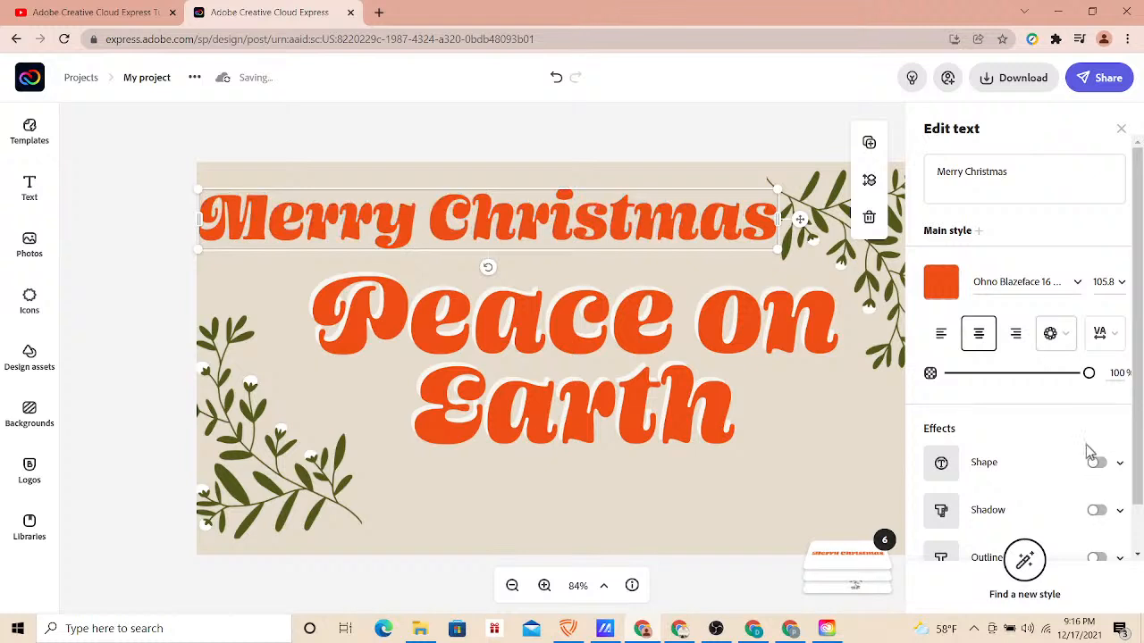
left_click(1094, 465)
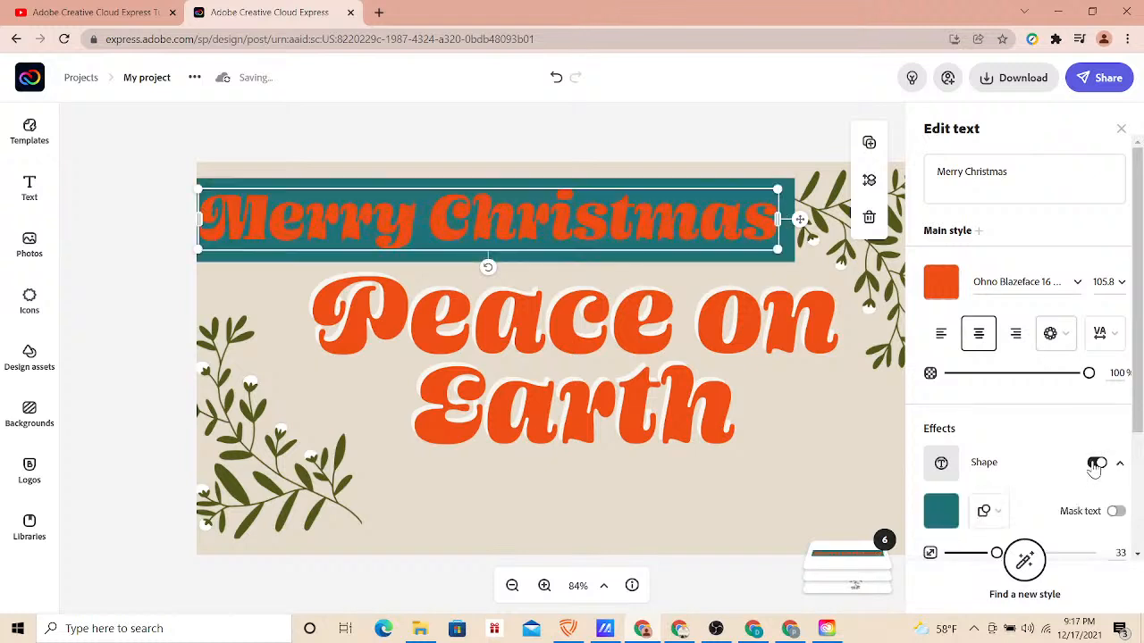
- Look through the available shapes for the Shape effect on the "Merry Christmas" text
left_click(994, 515)
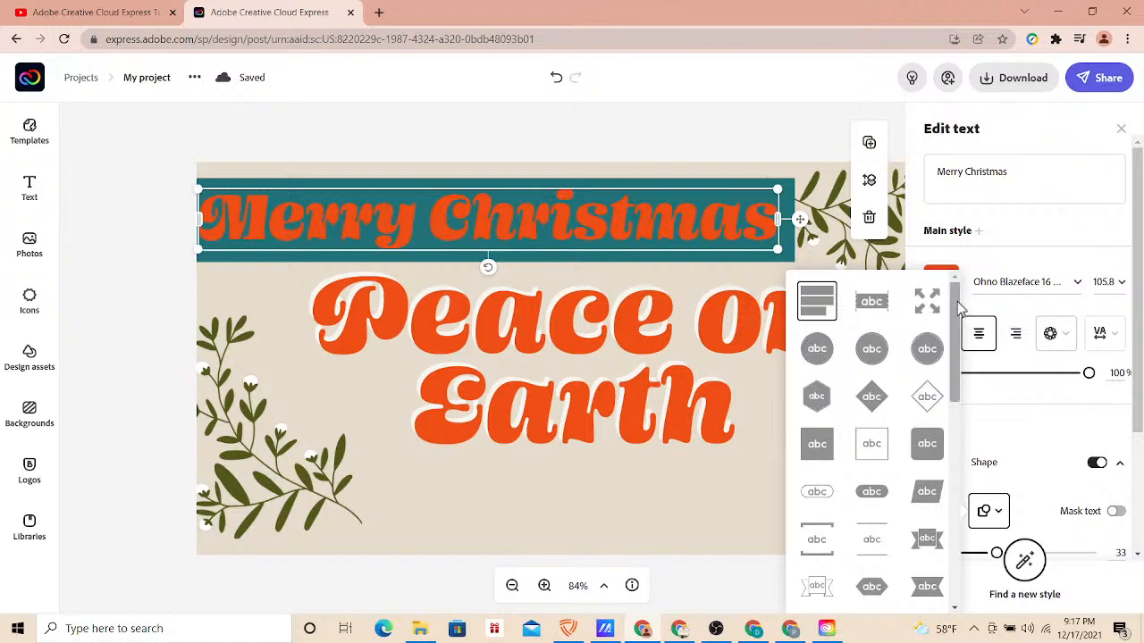
left_click_drag(958, 300, 978, 266)
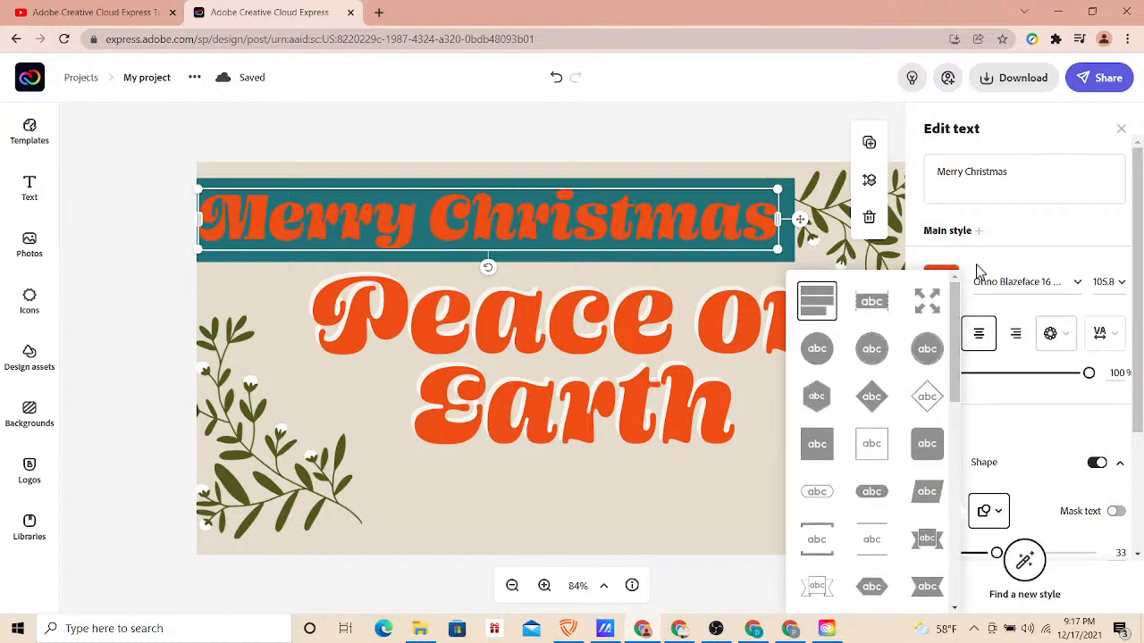
left_click(1046, 224)
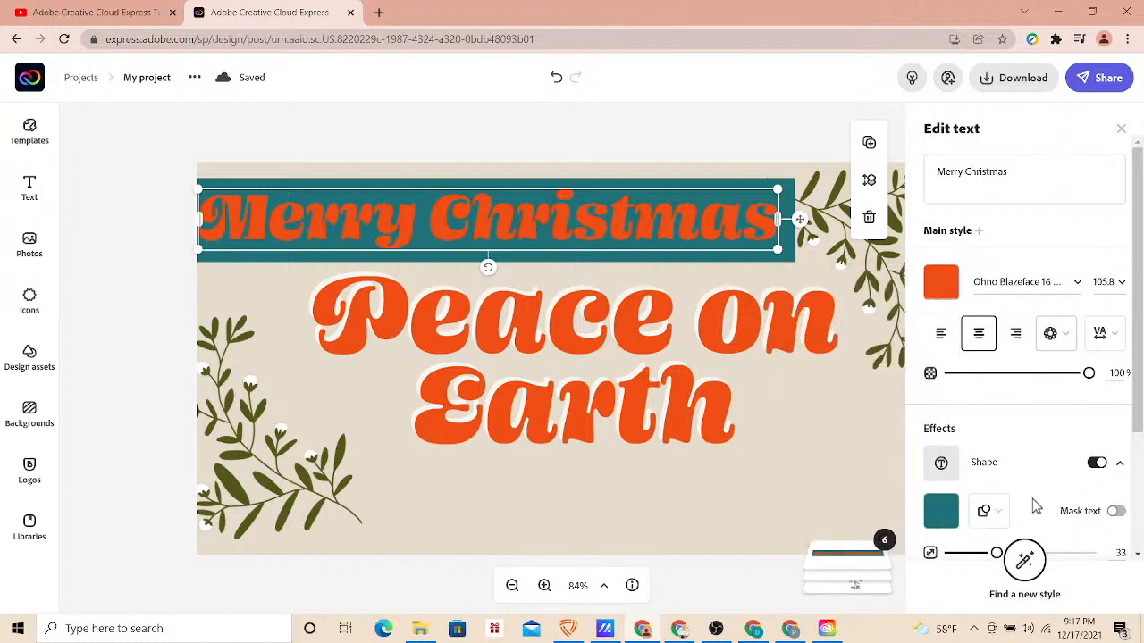
- Try off-white, orange, dark teal and custom #2C777B on the "Merry Christmas" background shape, return it to teal #207178, and deselect the text
left_click(939, 515)
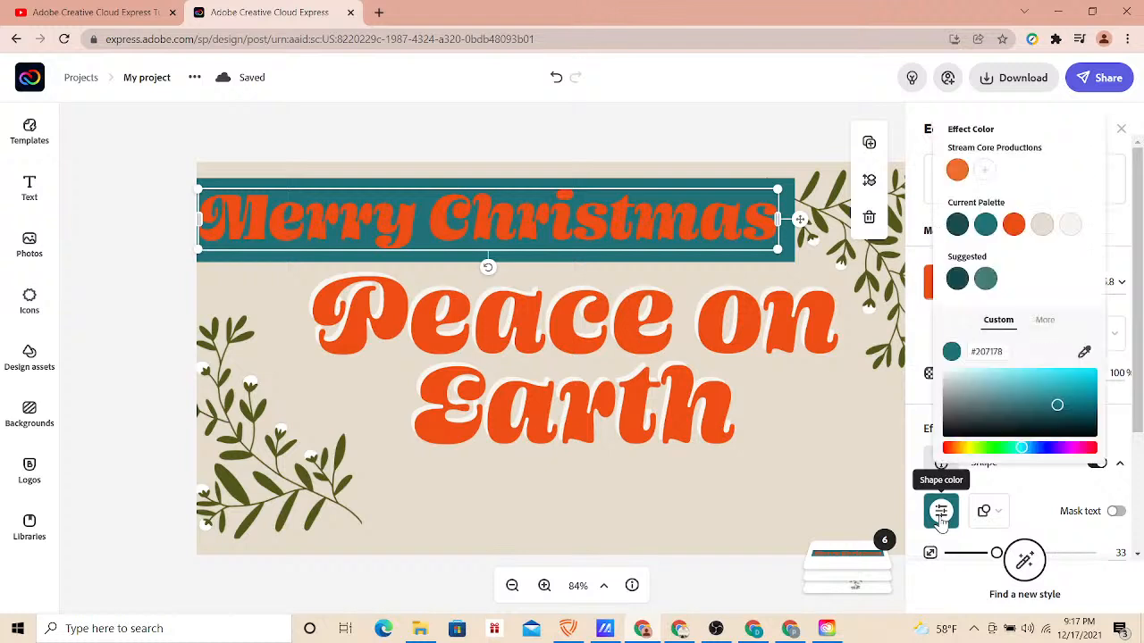
left_click(1069, 226)
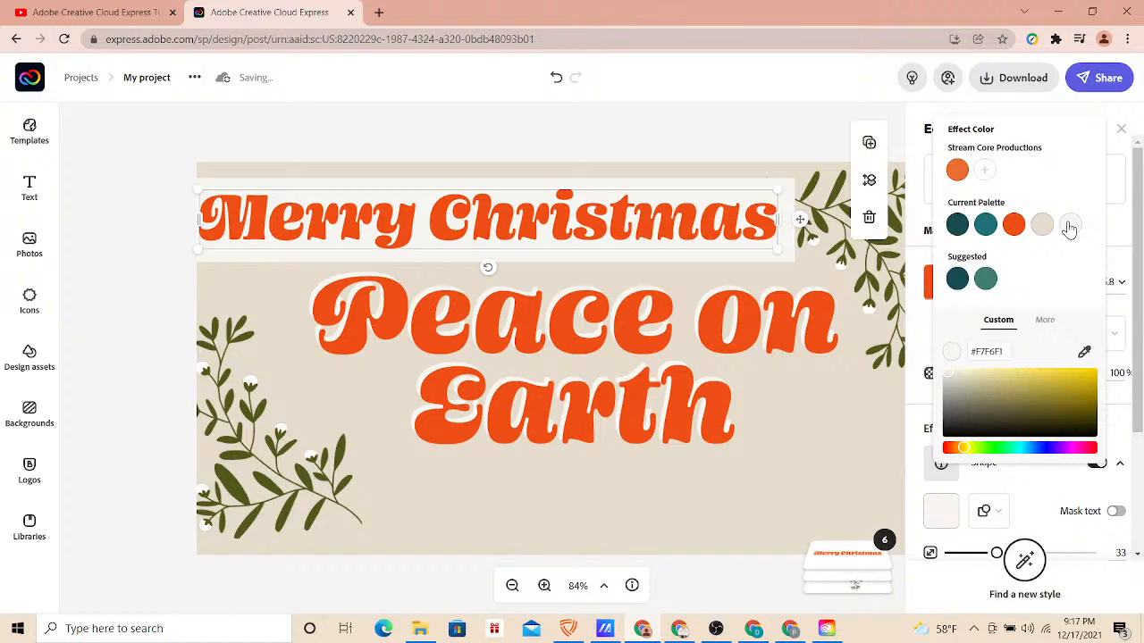
left_click(1015, 227)
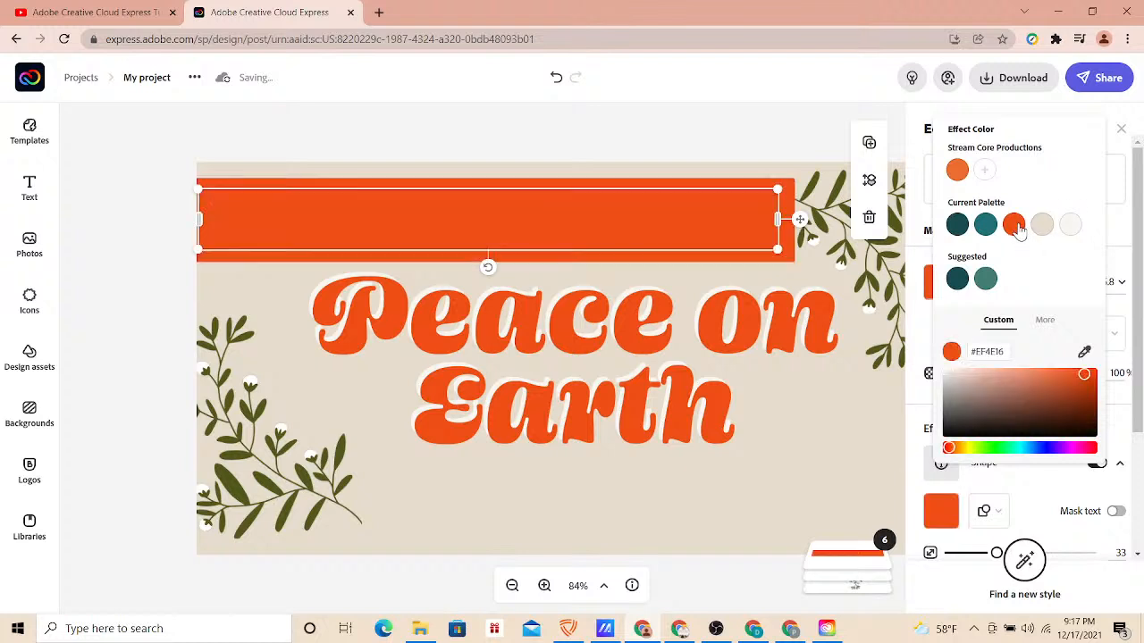
left_click(986, 228)
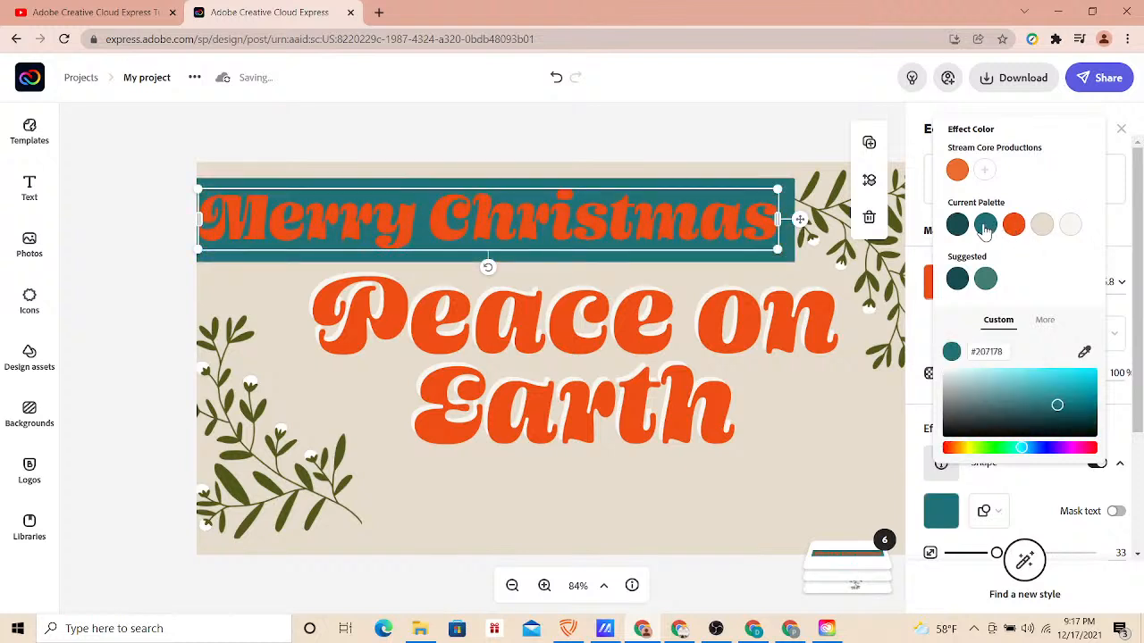
left_click(957, 225)
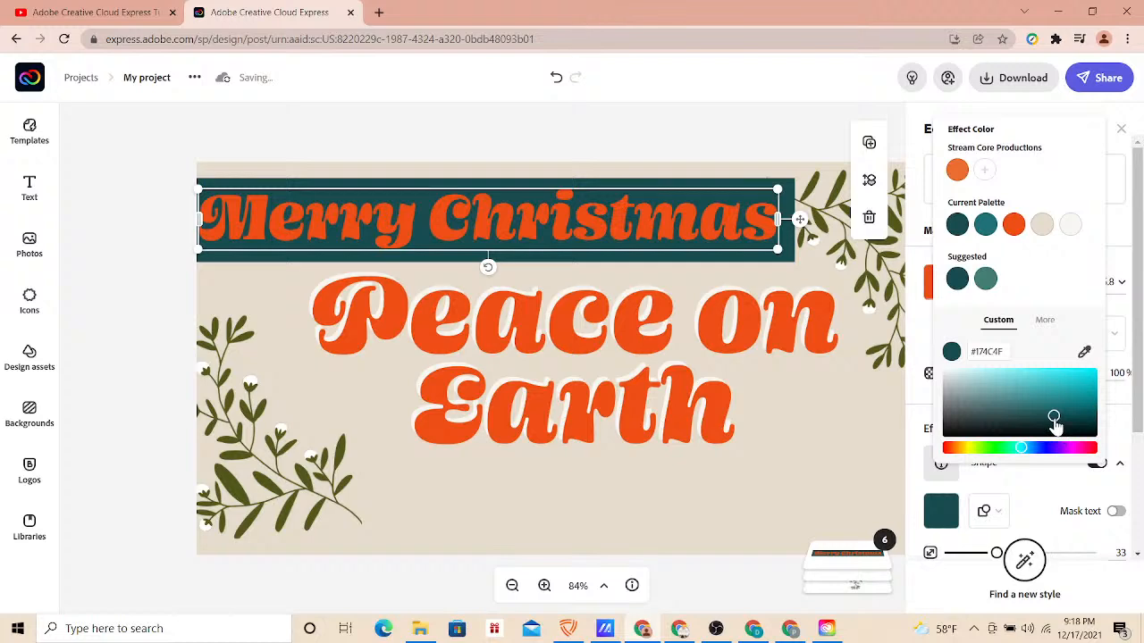
left_click_drag(1056, 425, 1044, 405)
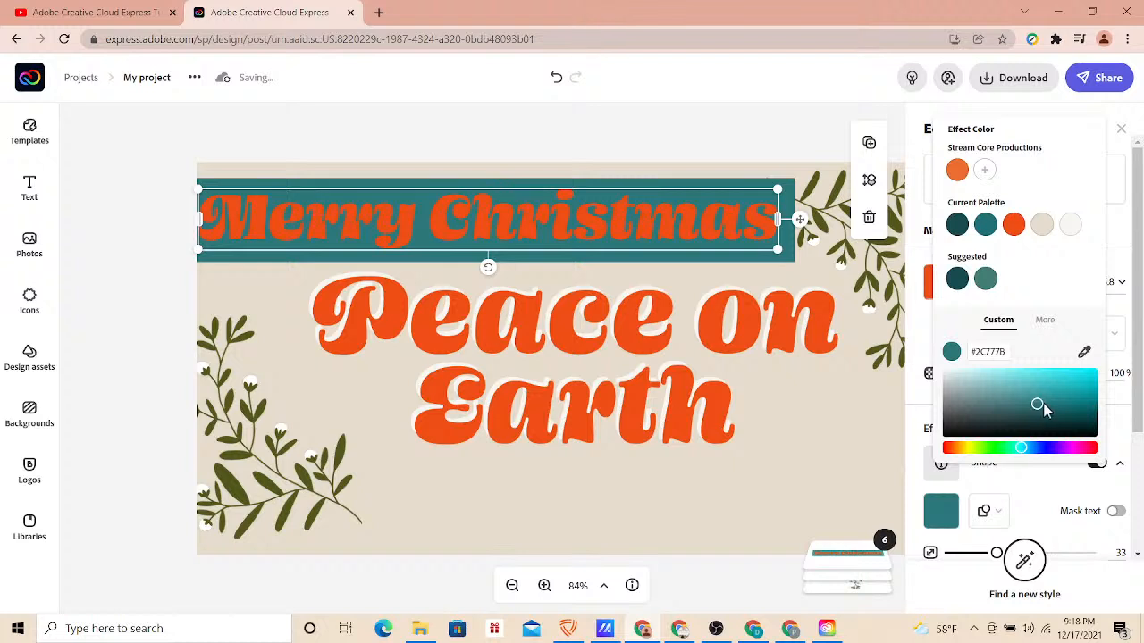
left_click(985, 228)
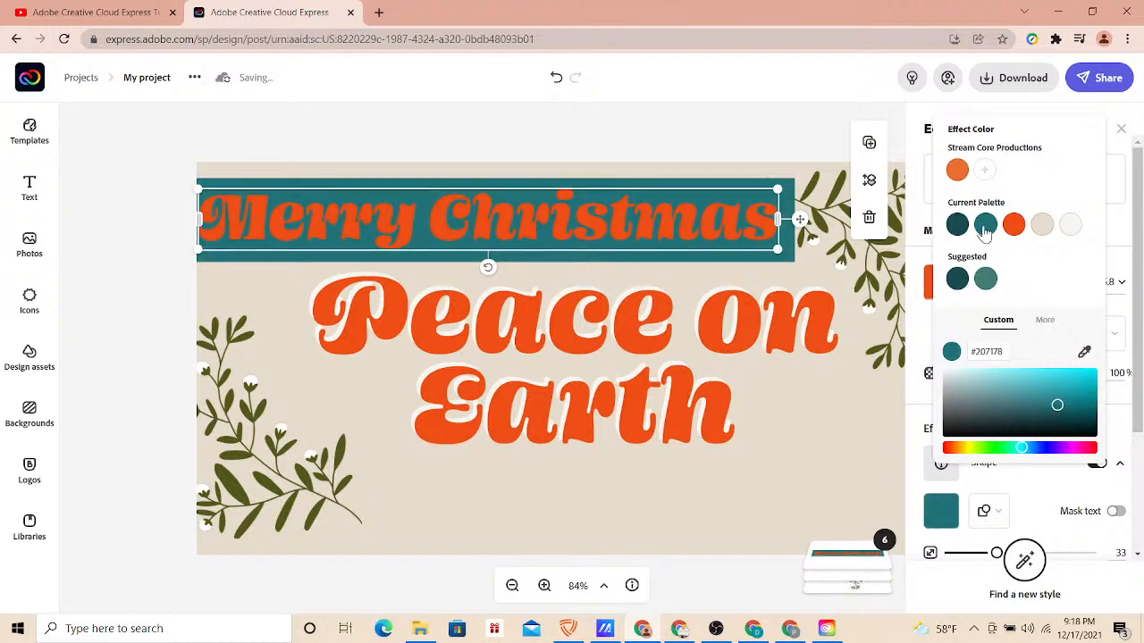
left_click(758, 139)
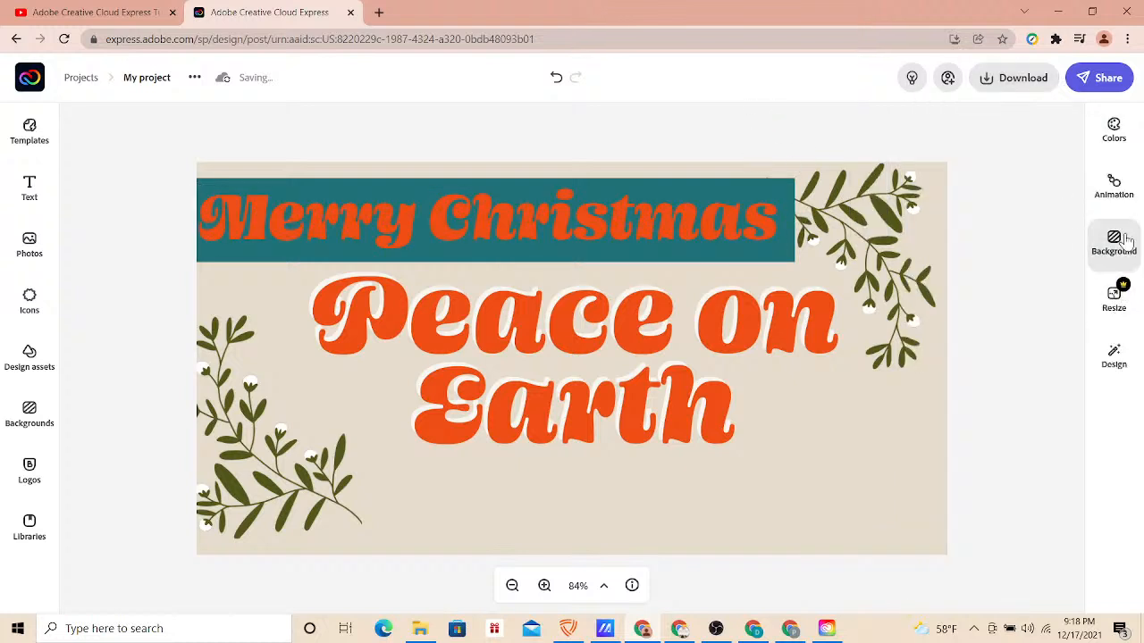
- Replace the "Merry Christmas" text's Shape effect with a shadow at angle 160 and distance 43
left_click(697, 243)
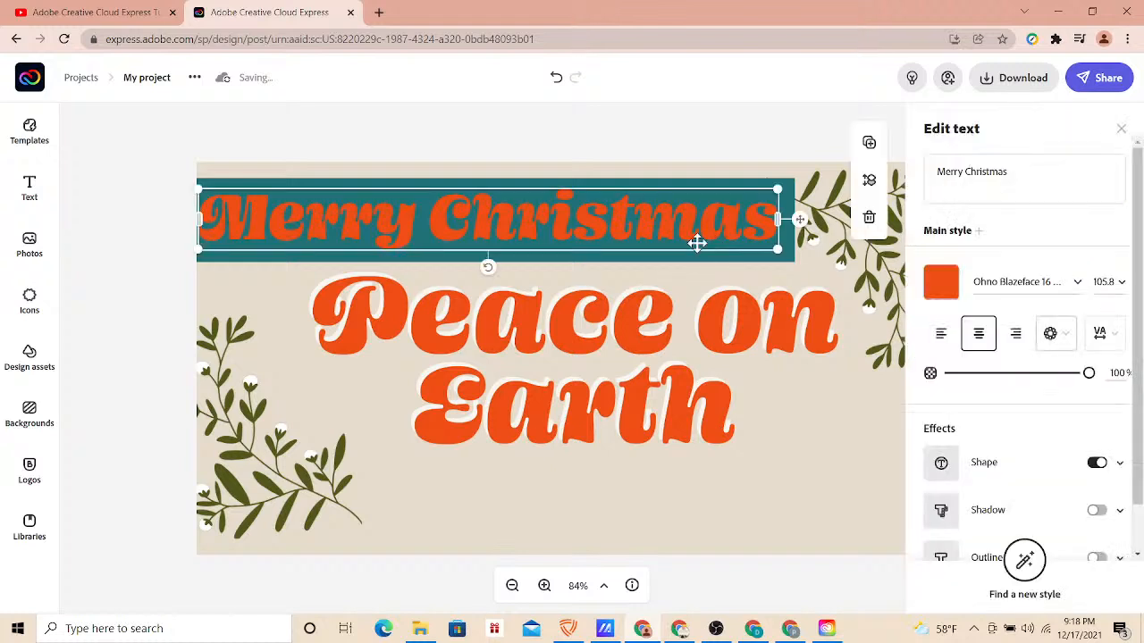
left_click(1098, 464)
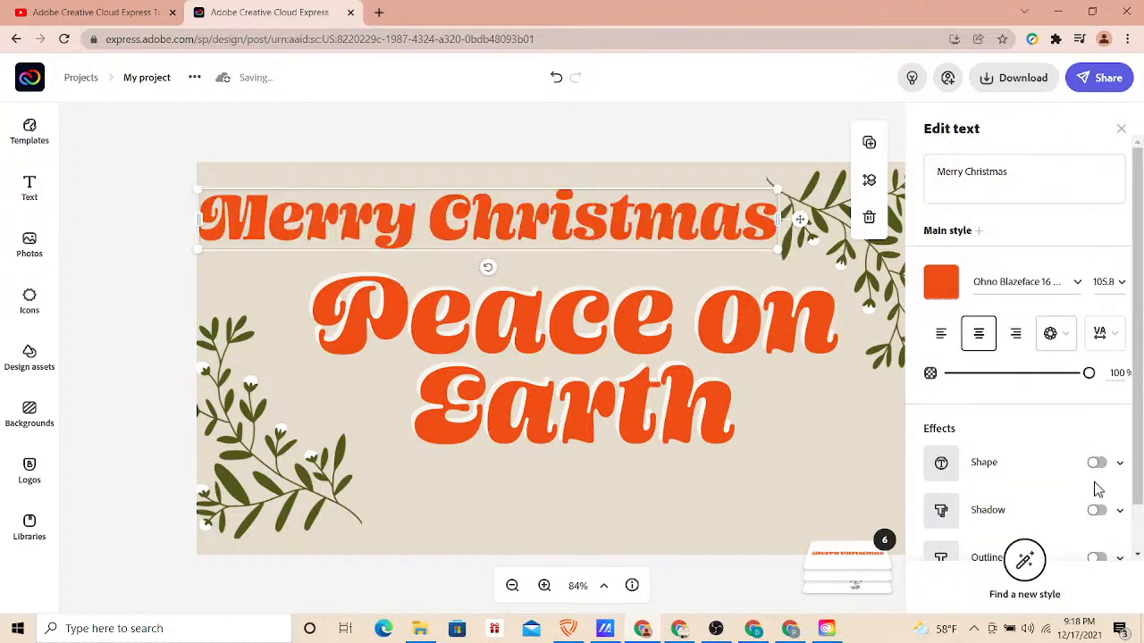
left_click(1096, 511)
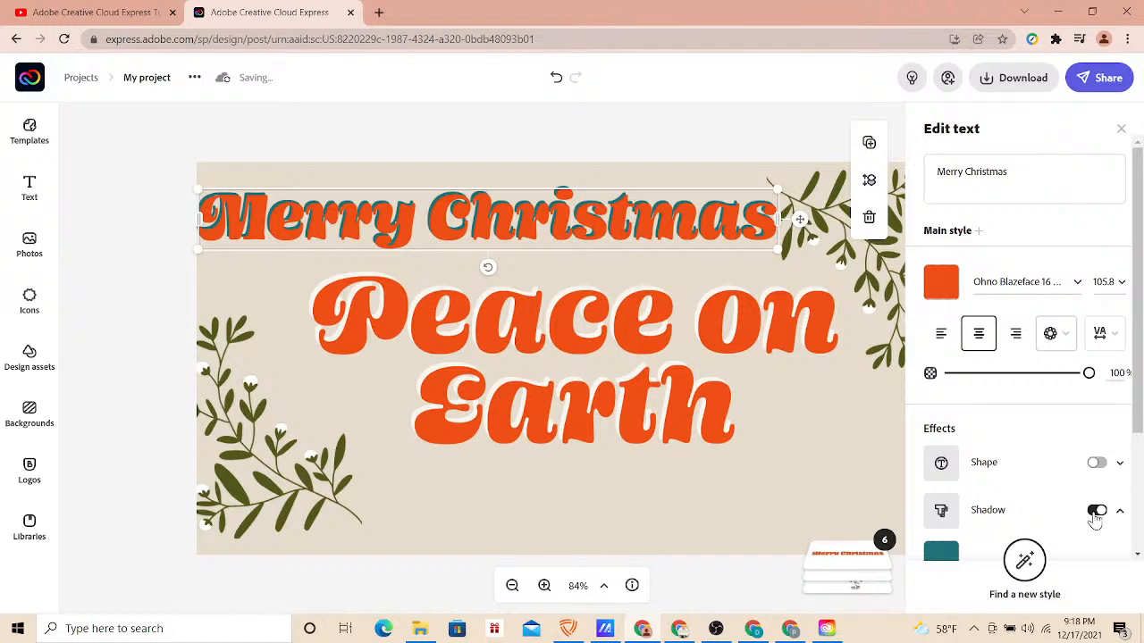
left_click_drag(1139, 362, 1118, 444)
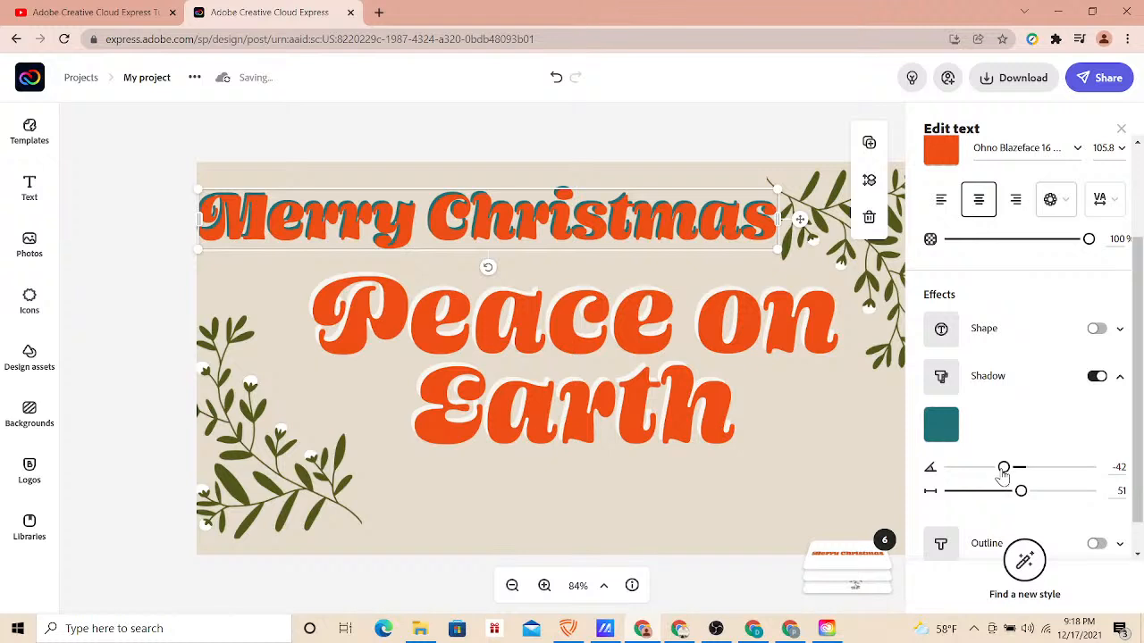
left_click_drag(1003, 468, 1086, 483)
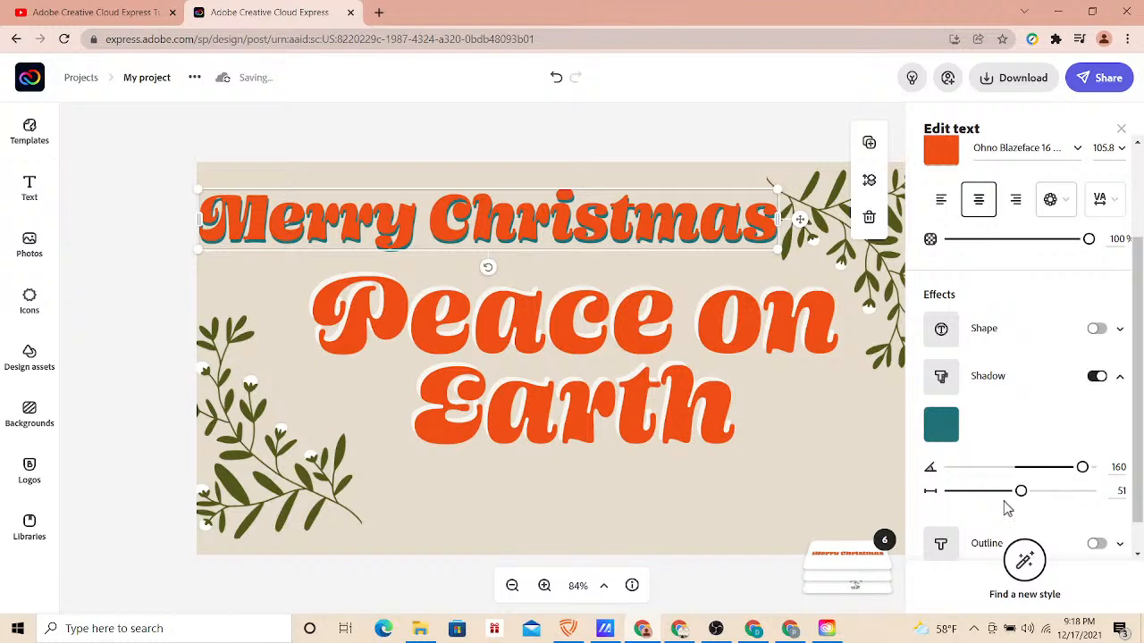
mouse_move(1022, 493)
left_mouse_down()
mouse_move(929, 496)
mouse_move(1124, 505)
mouse_move(884, 541)
mouse_move(1139, 491)
mouse_move(1085, 506)
mouse_move(1011, 501)
left_mouse_up()
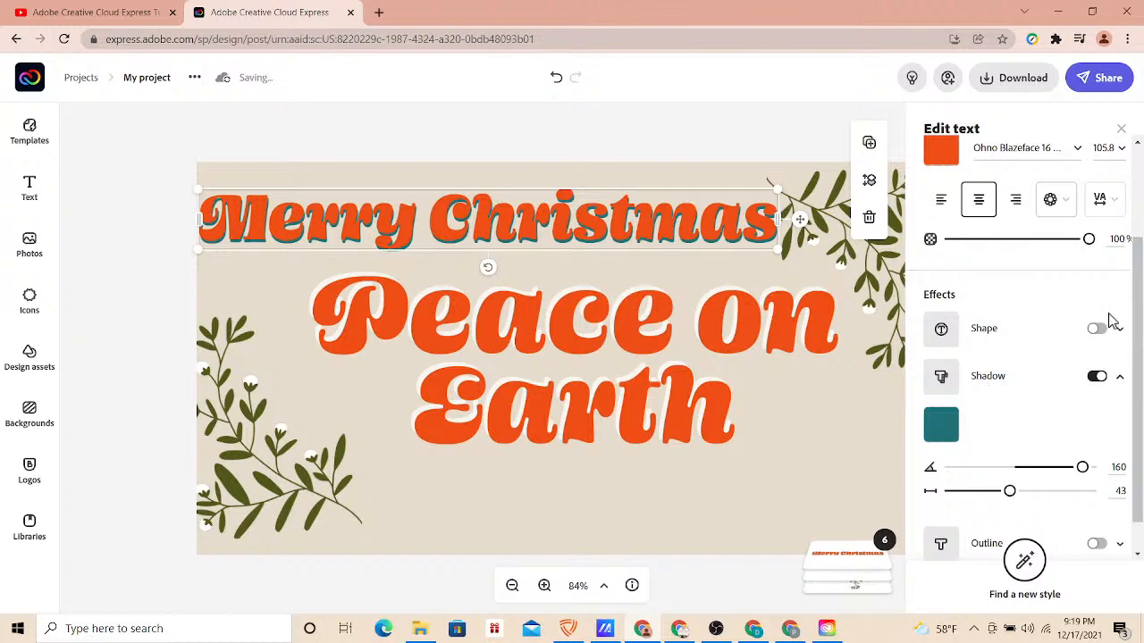
- Add an outline to the "Merry Christmas" text with thickness 100 and off-white color #F7F6F1
scroll(1137, 353, "down", 1)
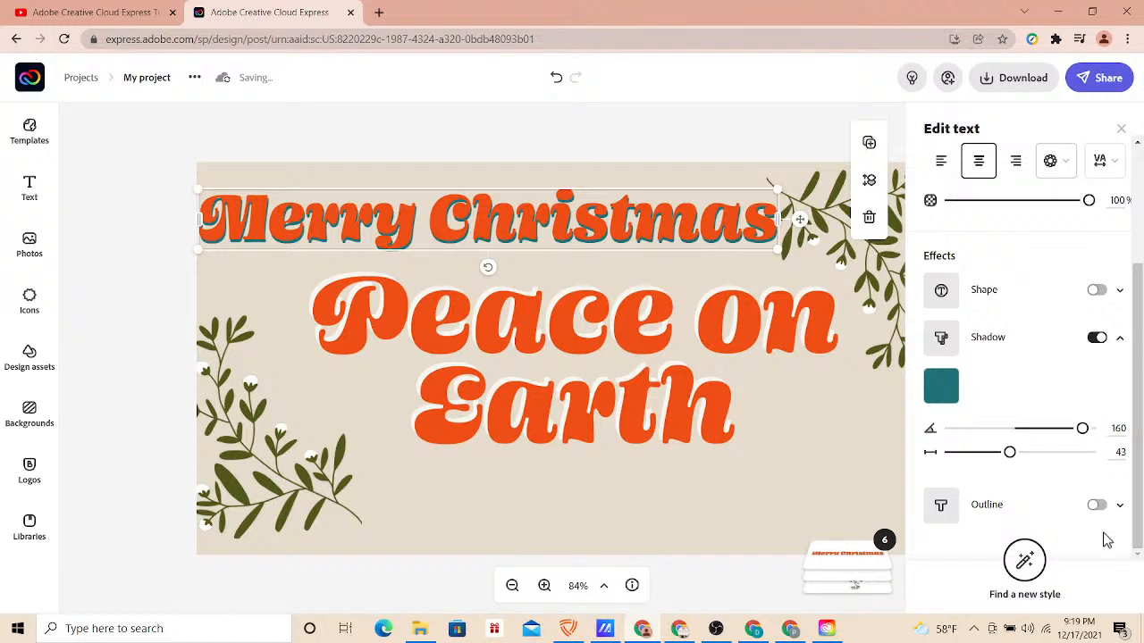
left_click(1096, 506)
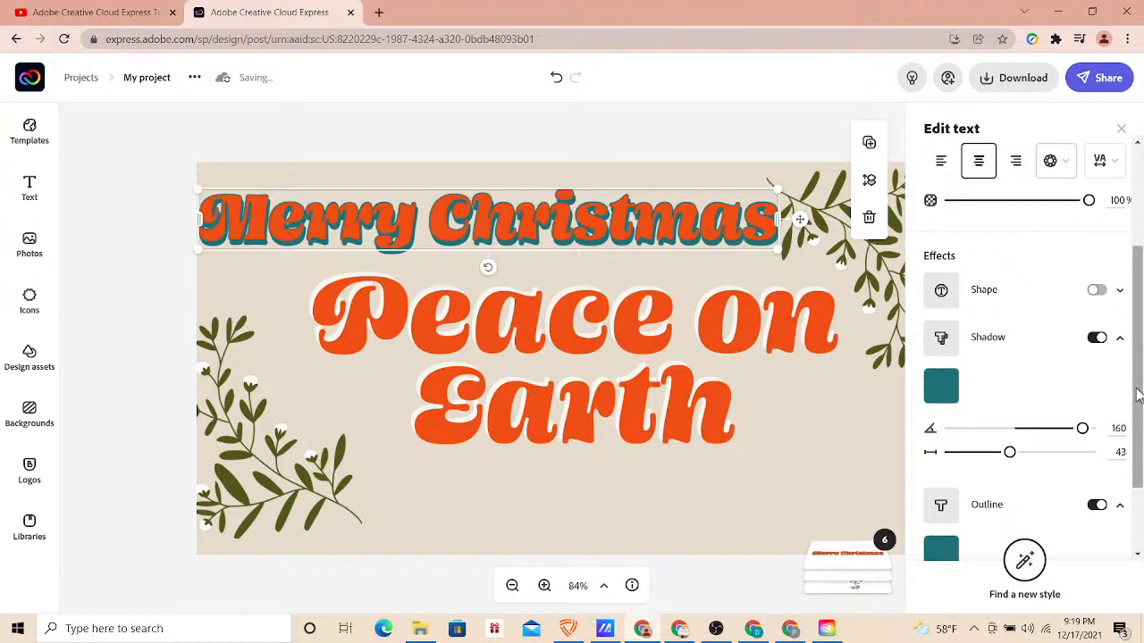
scroll(1137, 394, "down", 2)
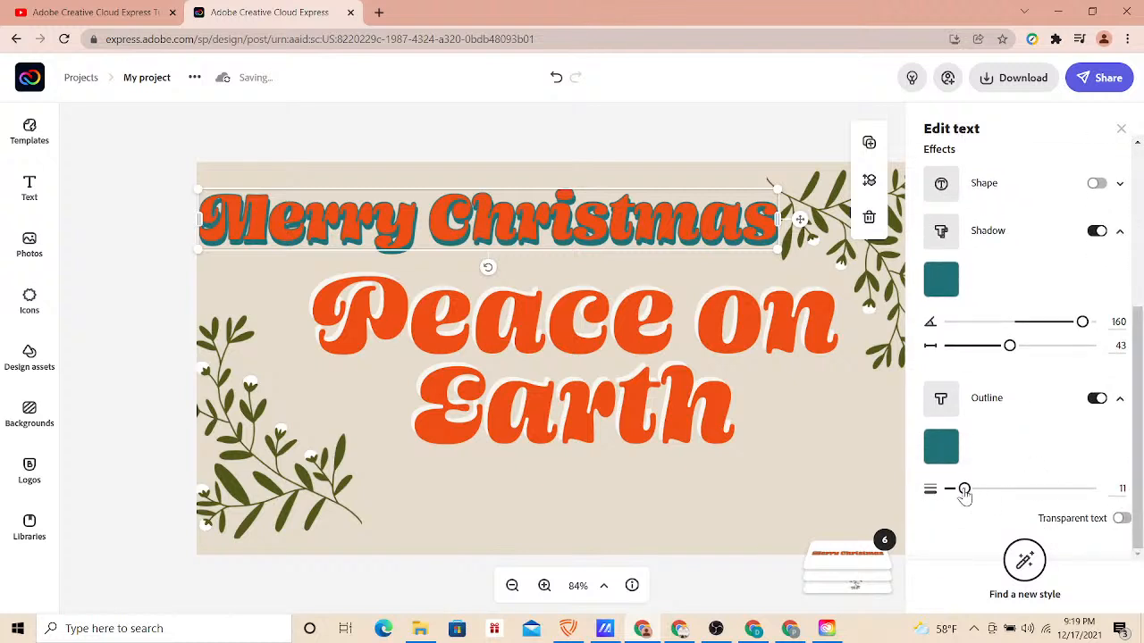
left_click_drag(964, 495, 1107, 505)
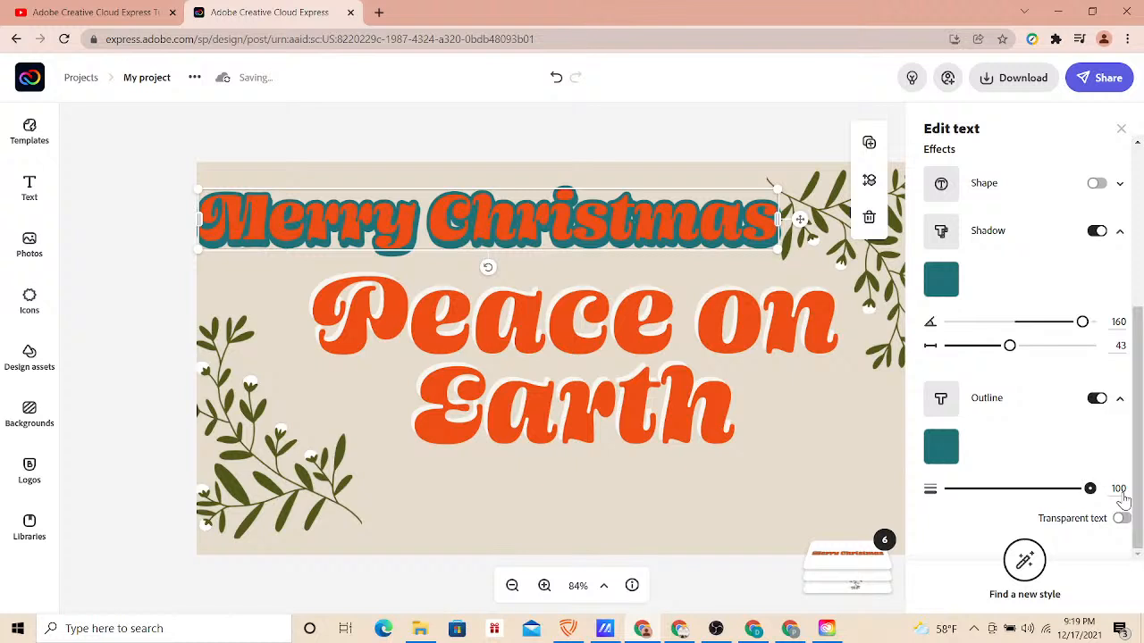
left_click_drag(1123, 501, 1124, 494)
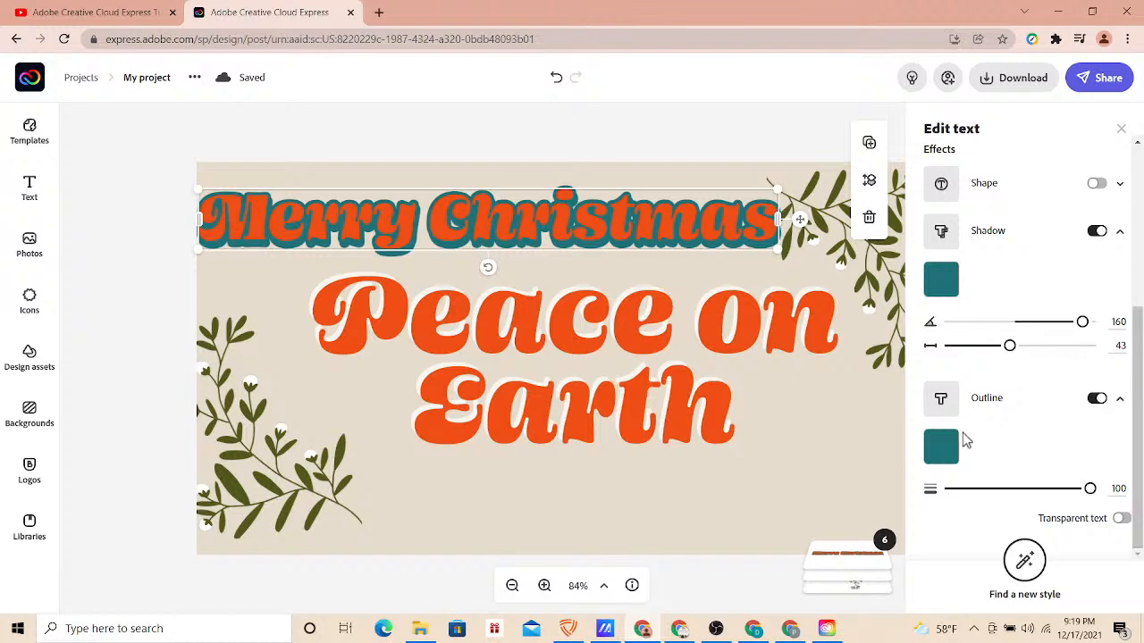
left_click(938, 454)
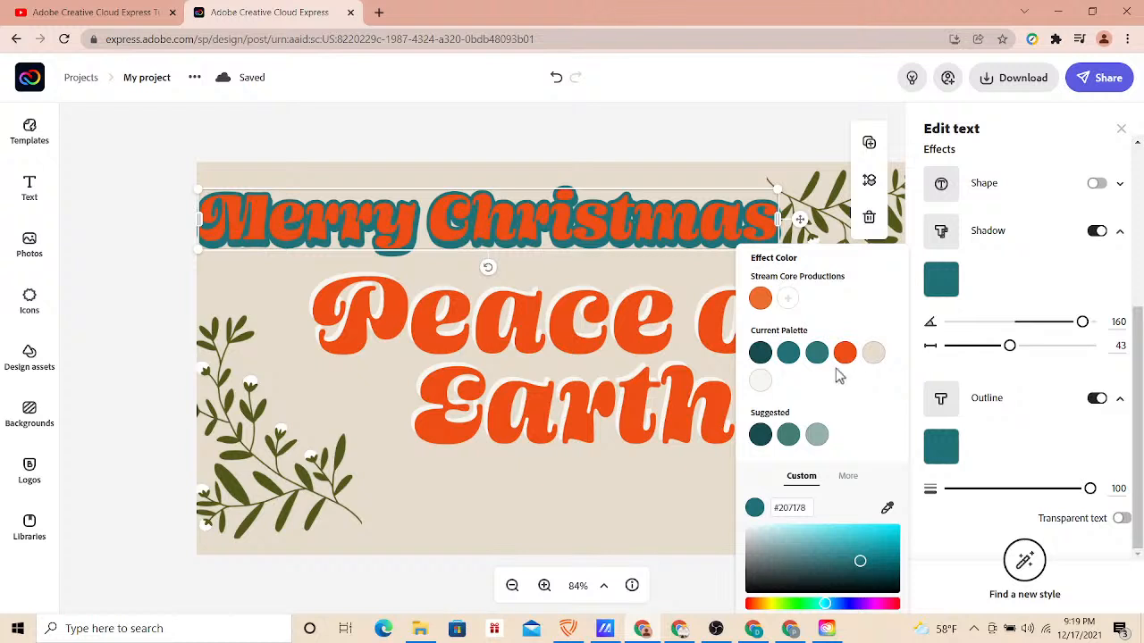
left_click(759, 383)
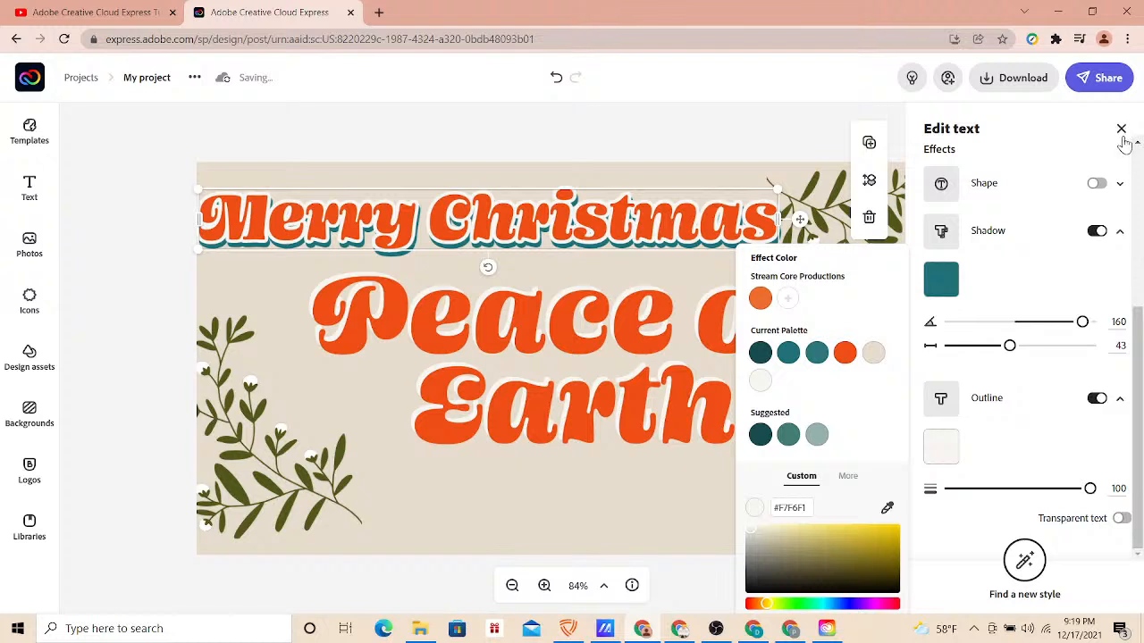
- Turn off the "Merry Christmas" text's shadow, and reduce its outline thickness to 24 before disabling the outline too
left_click(1098, 232)
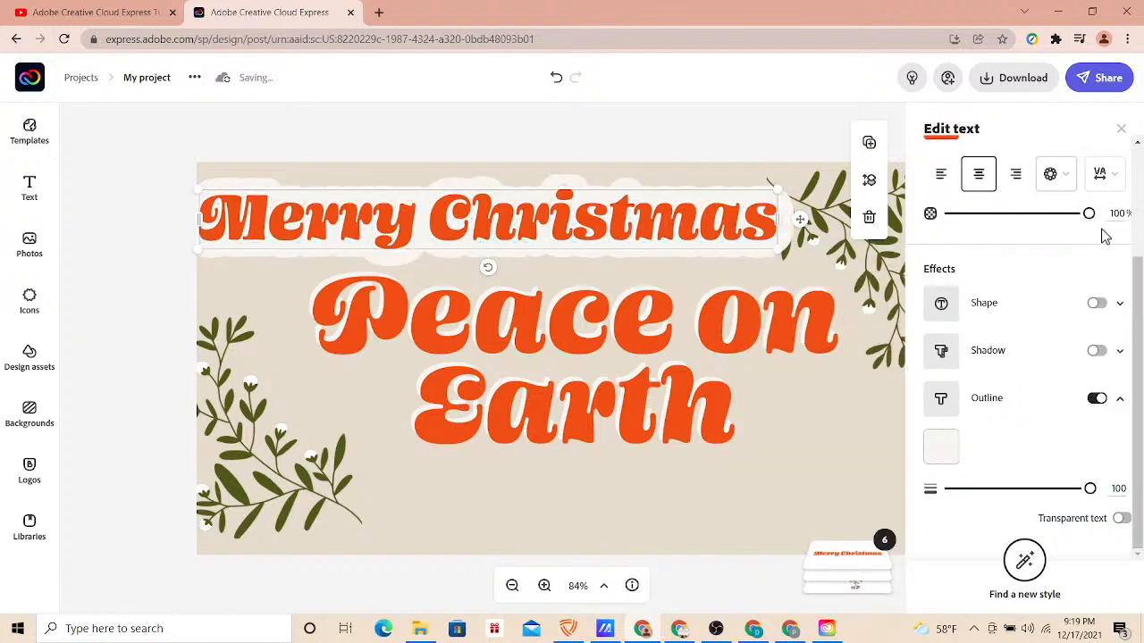
left_click_drag(1089, 490, 984, 489)
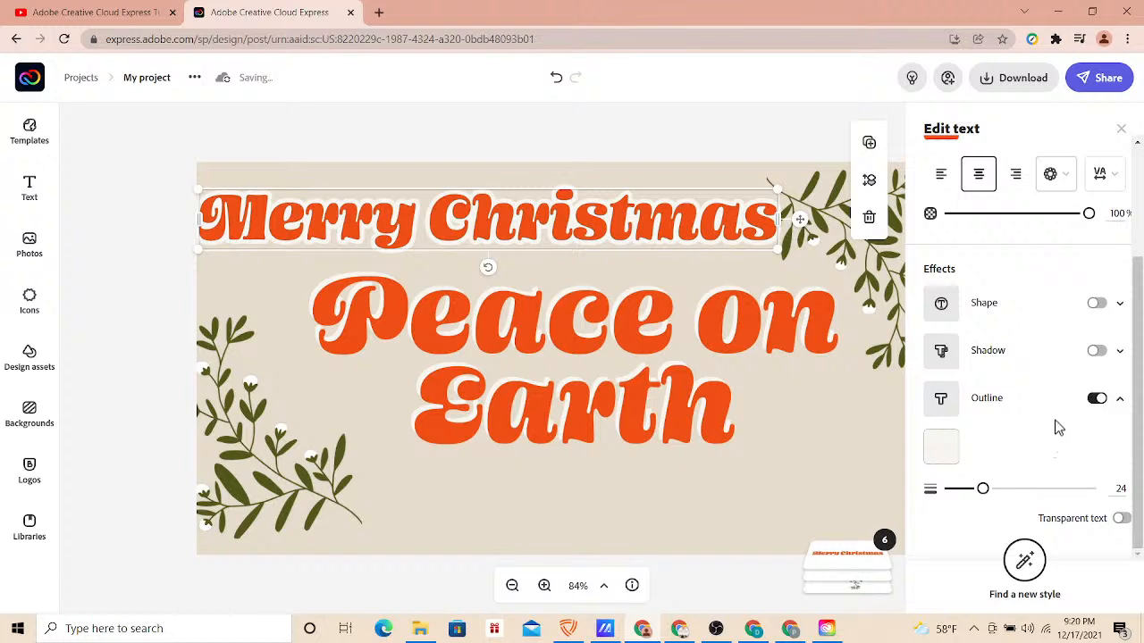
left_click(1099, 400)
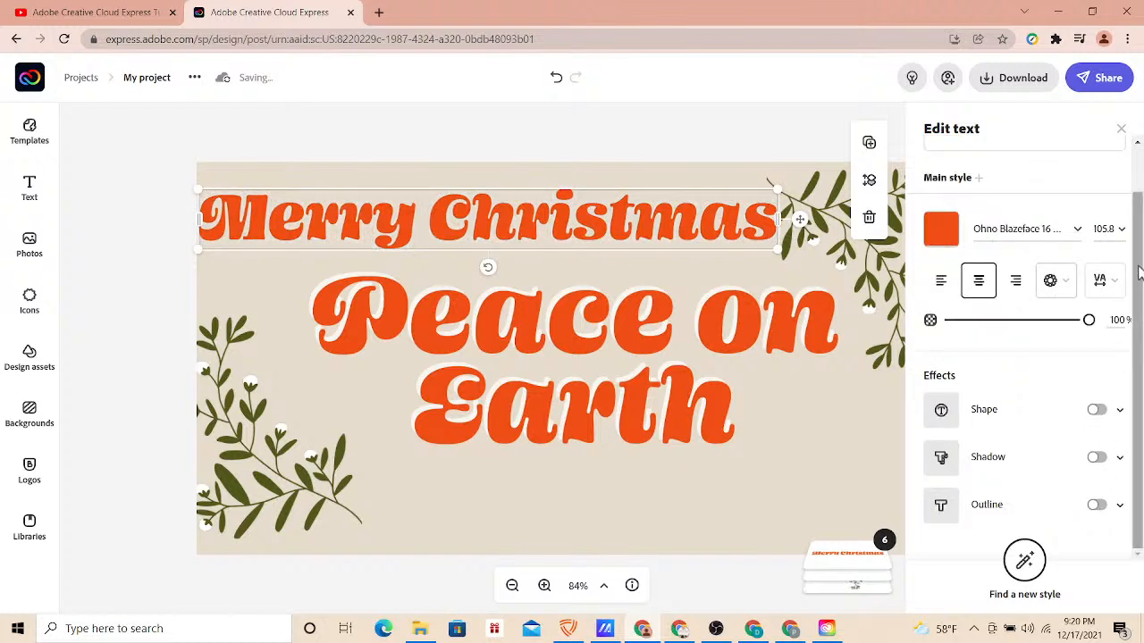
- Search the icons for "rain deer" and add the deer-head icon to the post
left_click(41, 308)
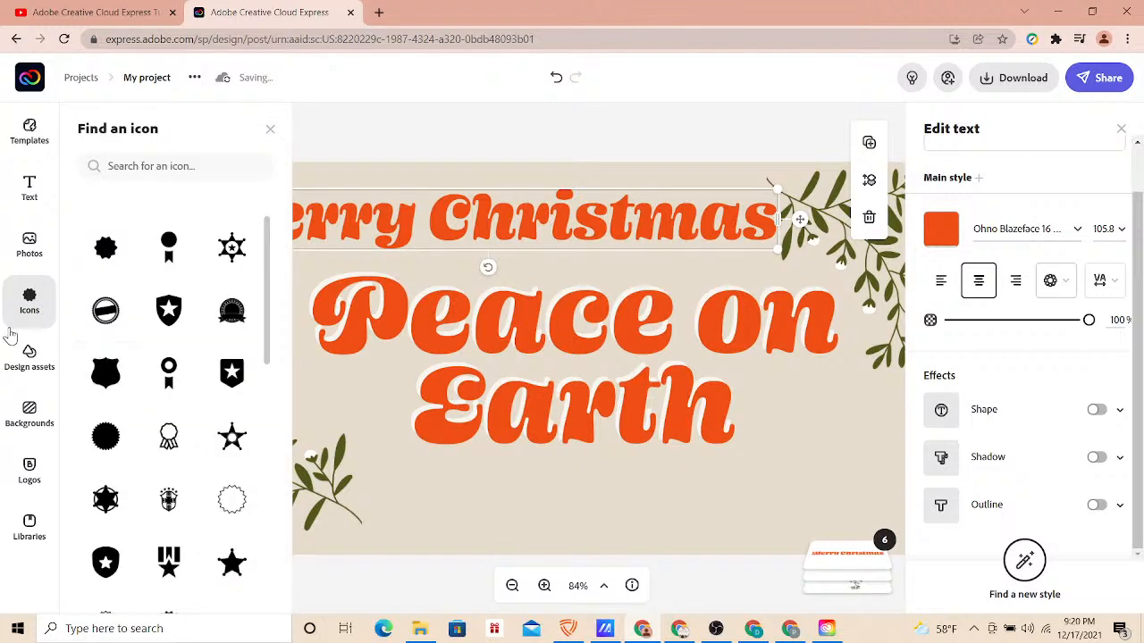
left_click(134, 166)
type("r")
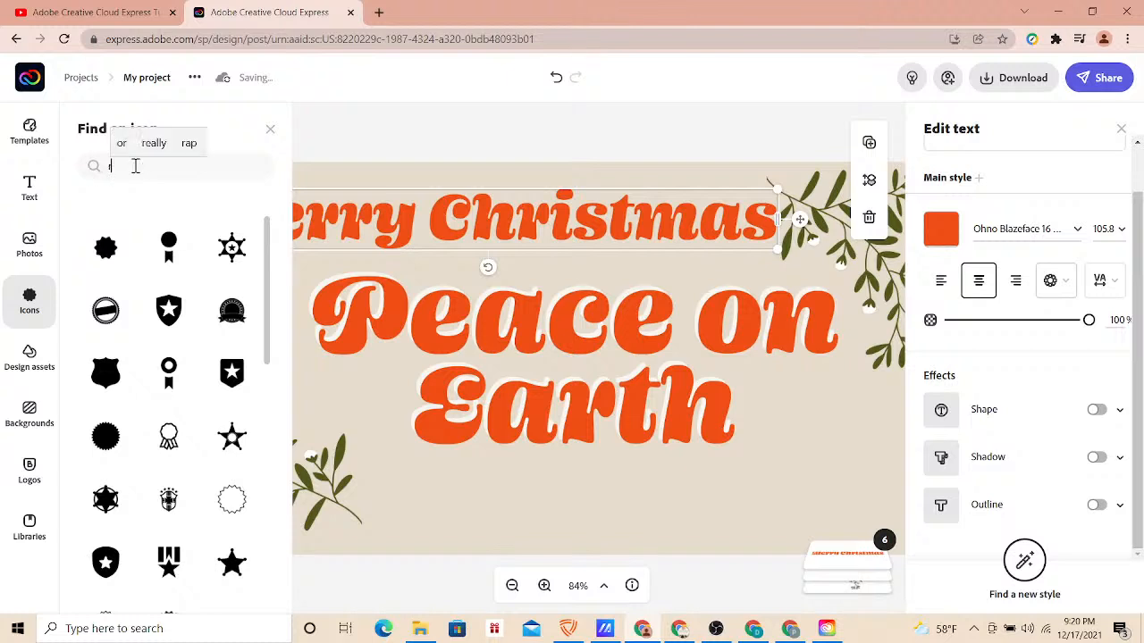
type("ain deer")
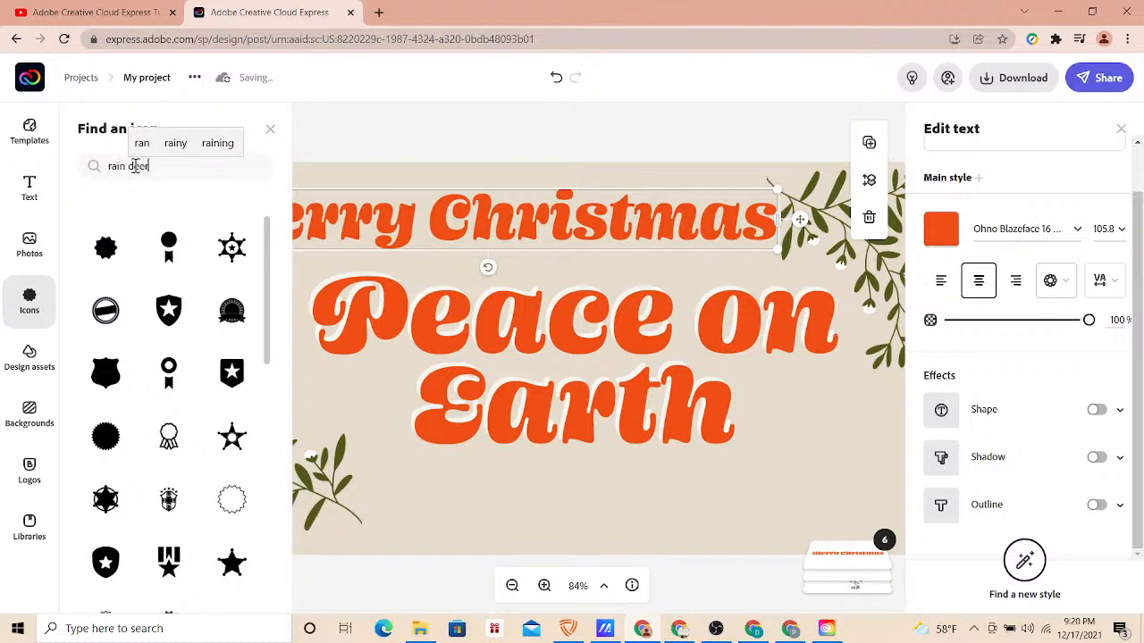
key("Return")
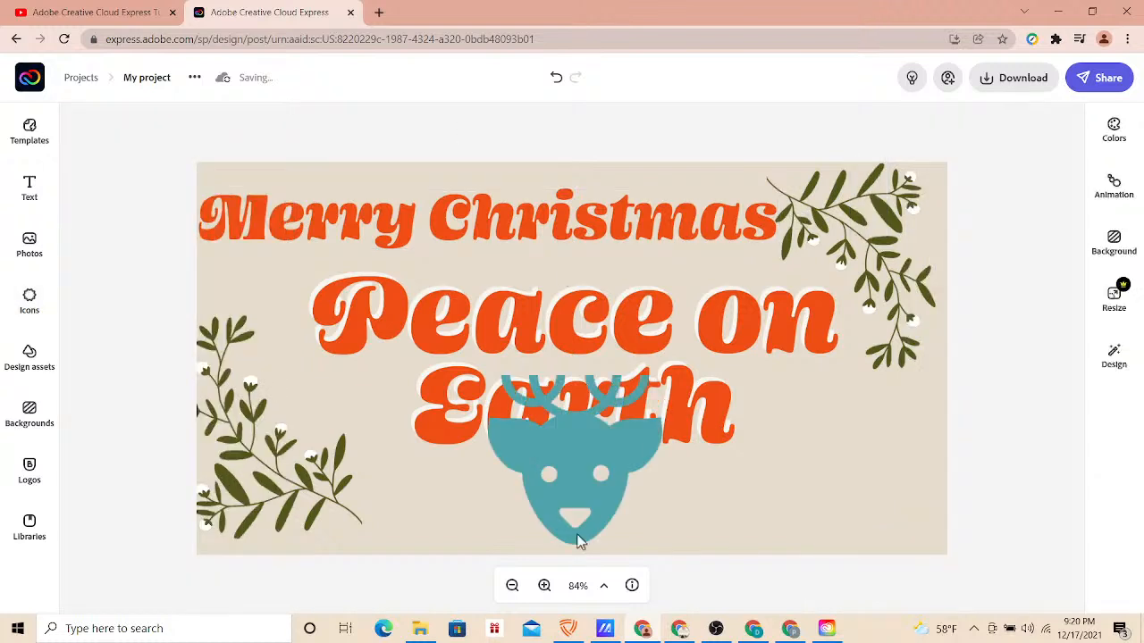
- Move the deer-head icon to the post's lower-right corner and recolor it dark teal #174C4F
left_click_drag(573, 493, 821, 492)
left_click(822, 481)
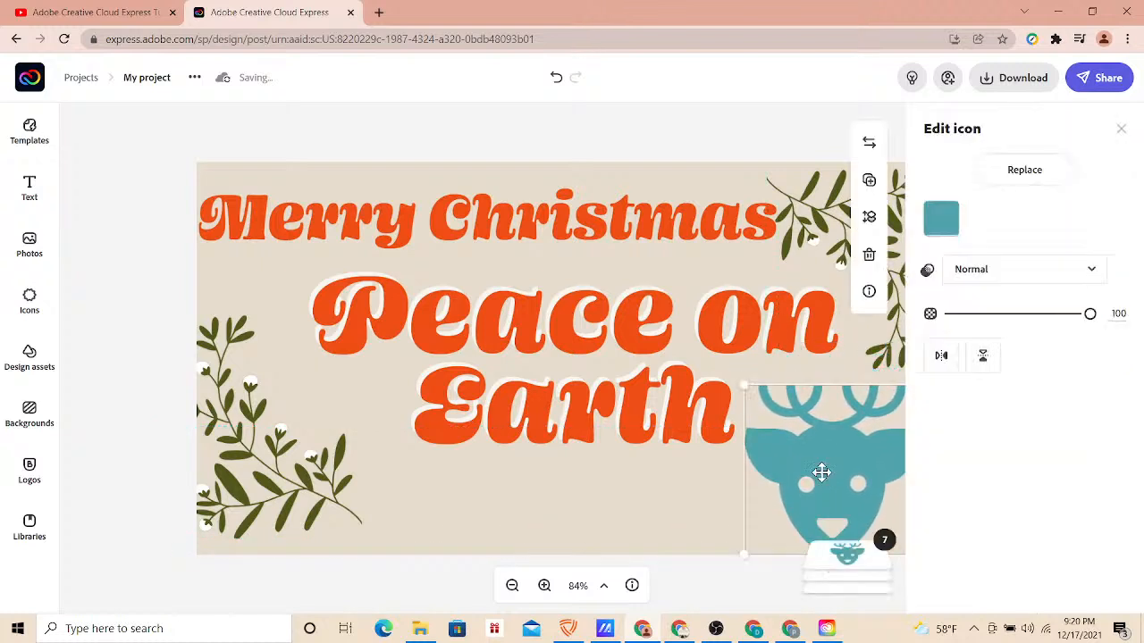
left_click(938, 224)
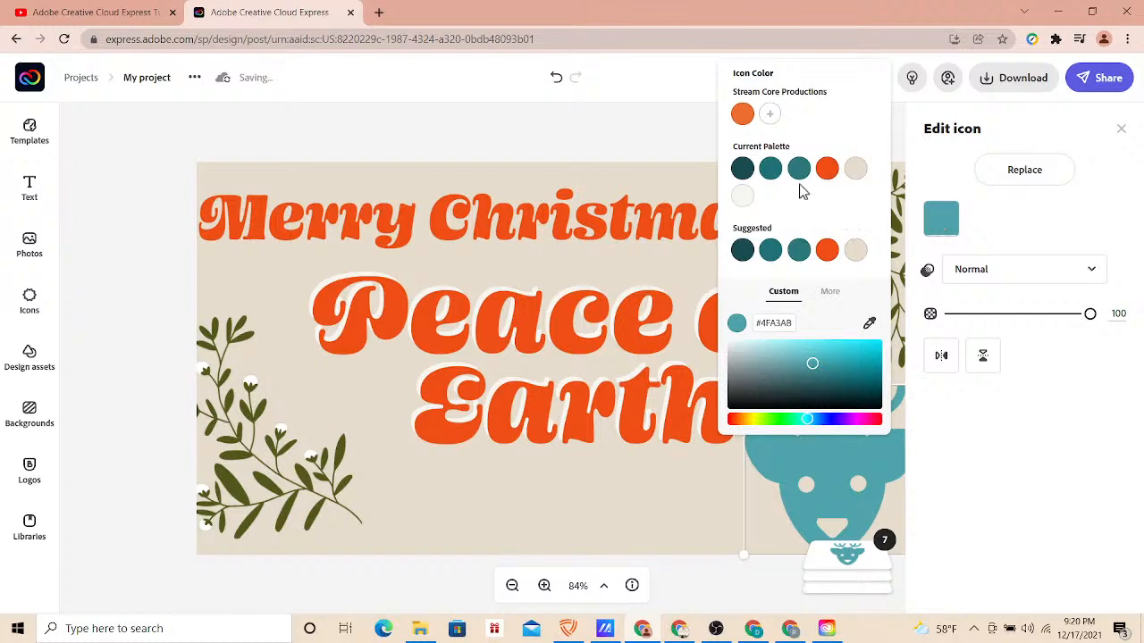
left_click(742, 169)
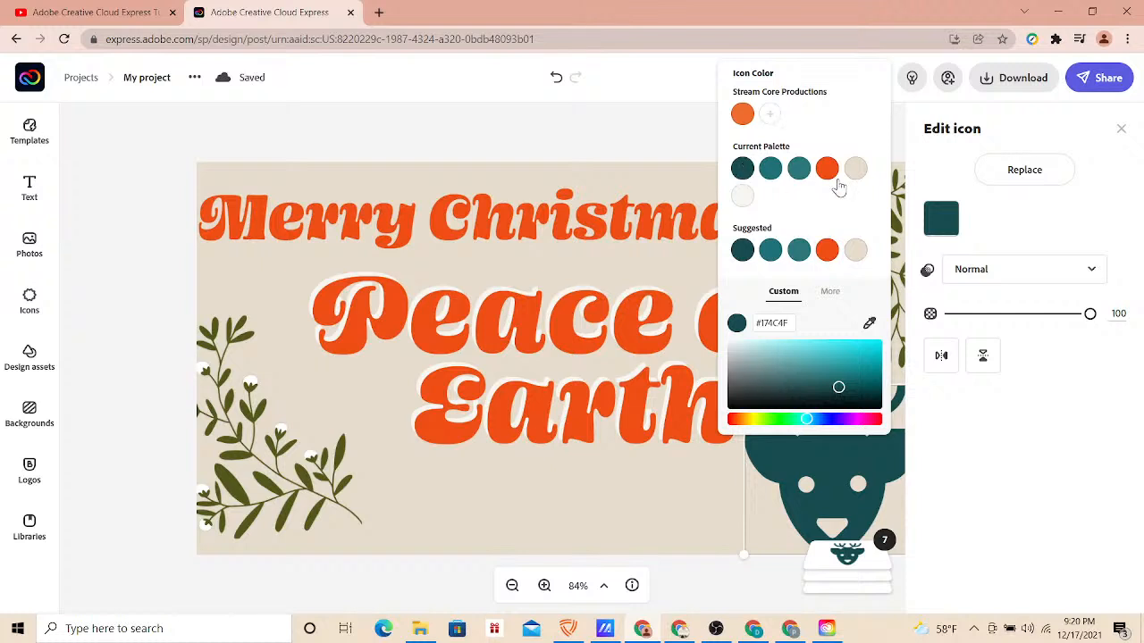
- Try the Multiply and Screen blend modes on the deer-head icon and set it back to Normal
left_click_drag(1089, 321, 1113, 308)
left_click(1090, 271)
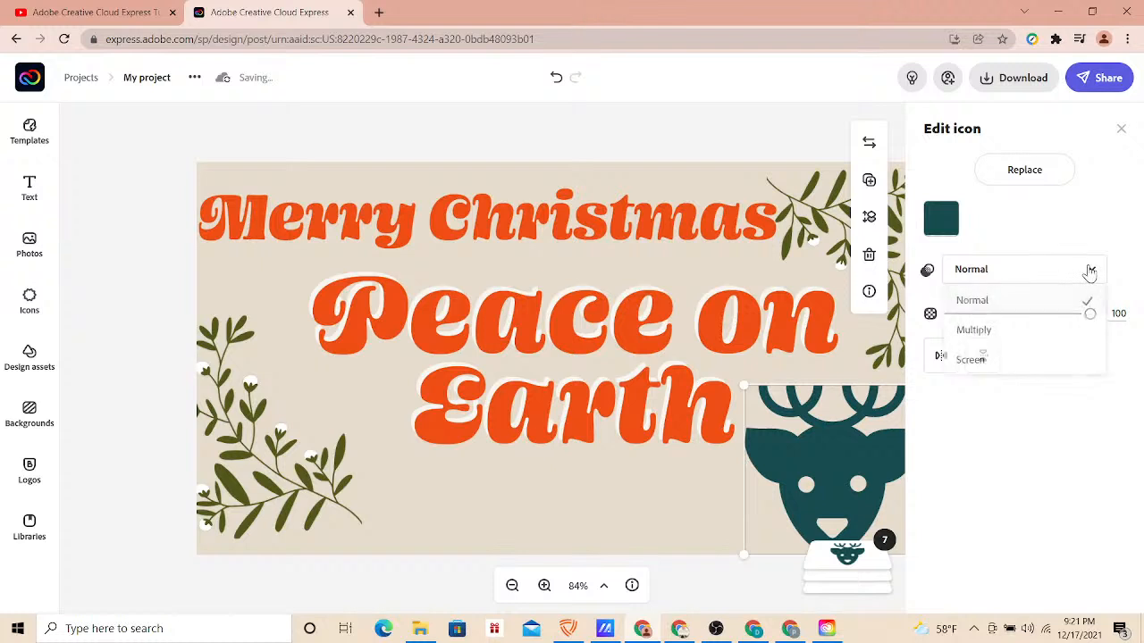
left_click(984, 334)
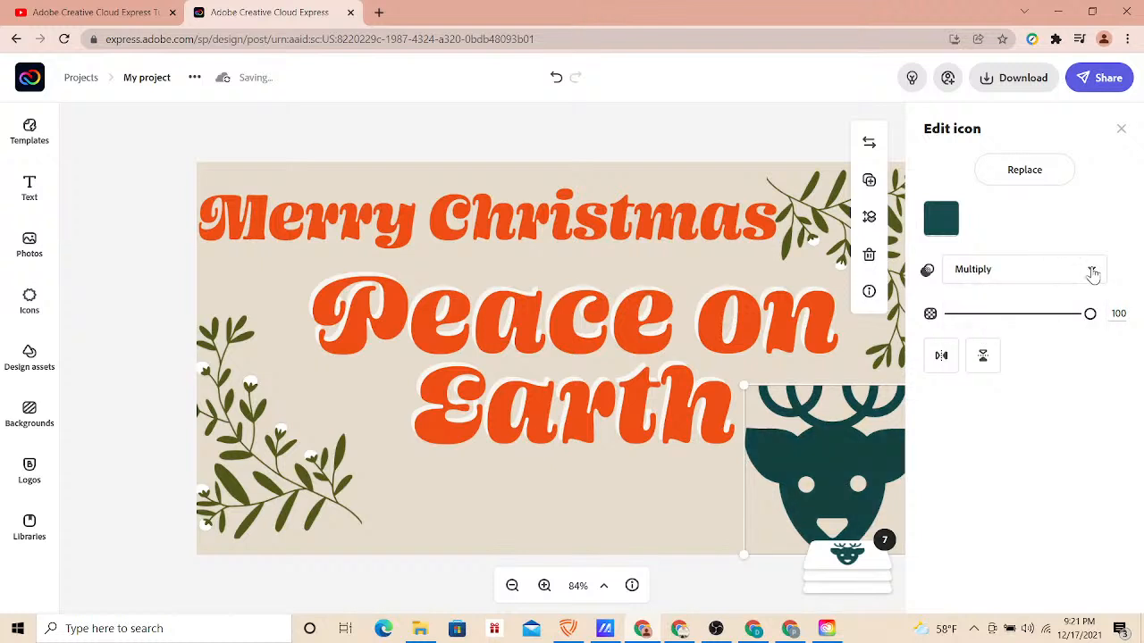
left_click(1089, 270)
left_click(987, 359)
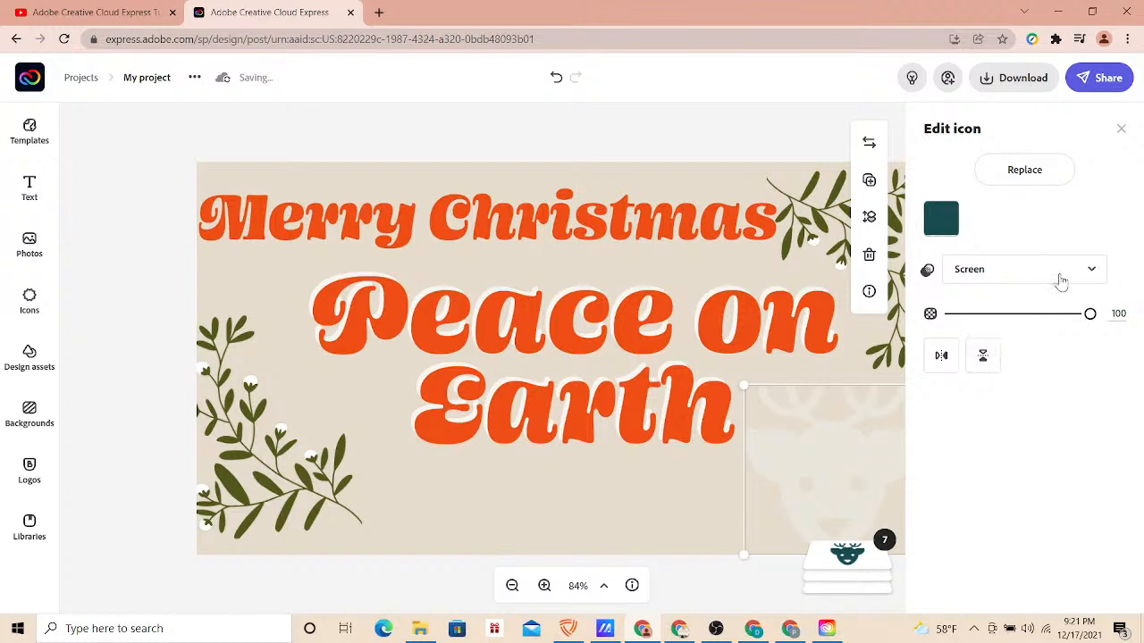
left_click(1092, 270)
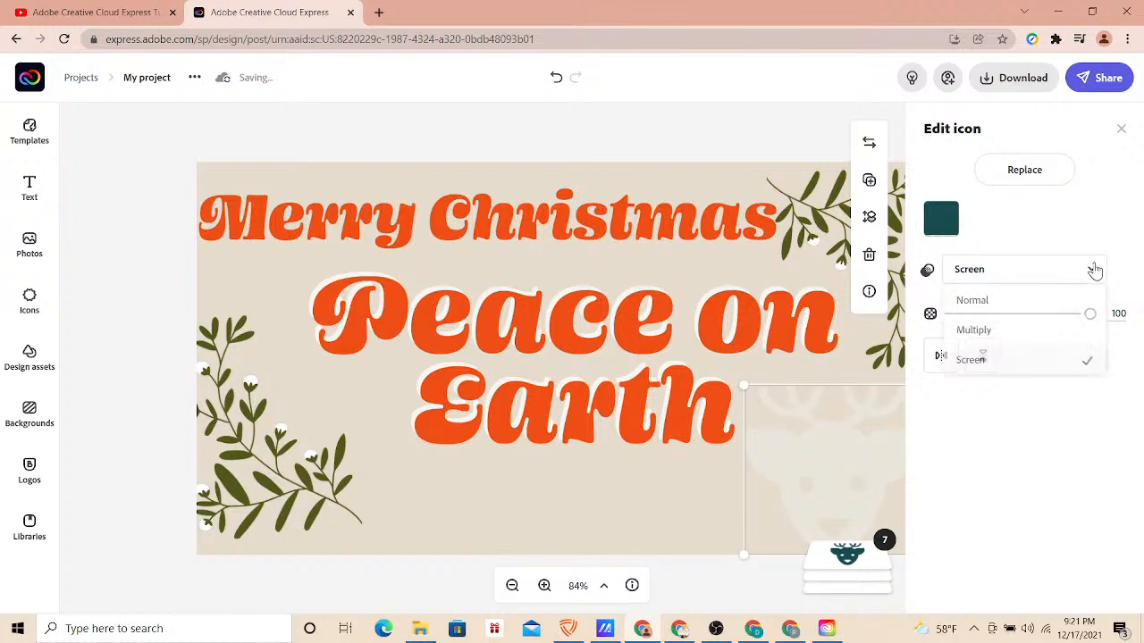
left_click(986, 301)
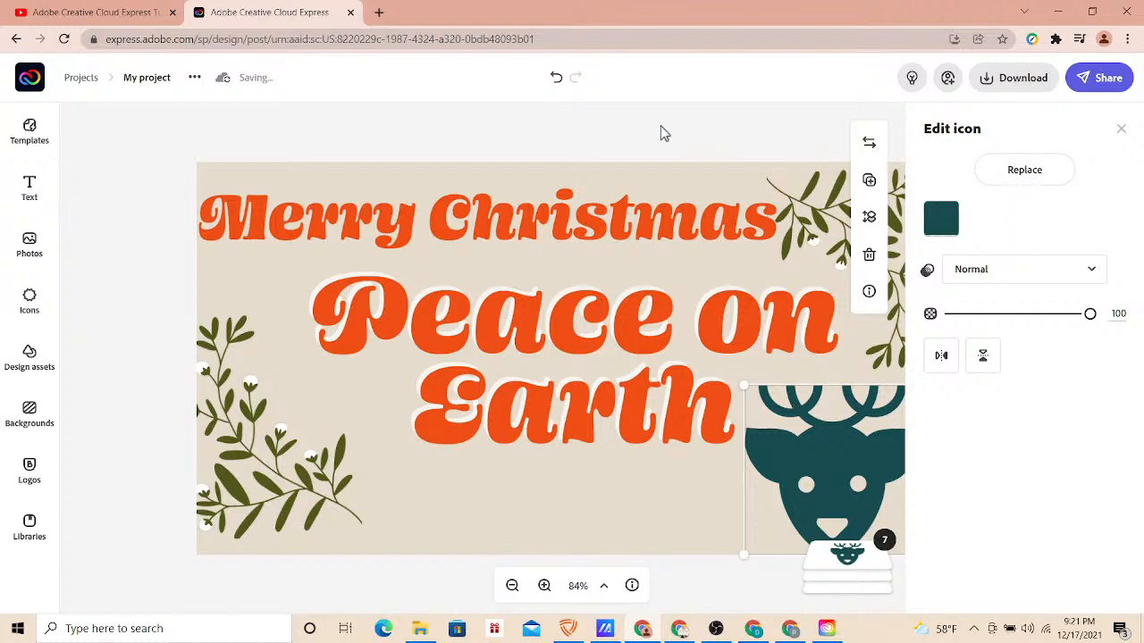
left_click(780, 124)
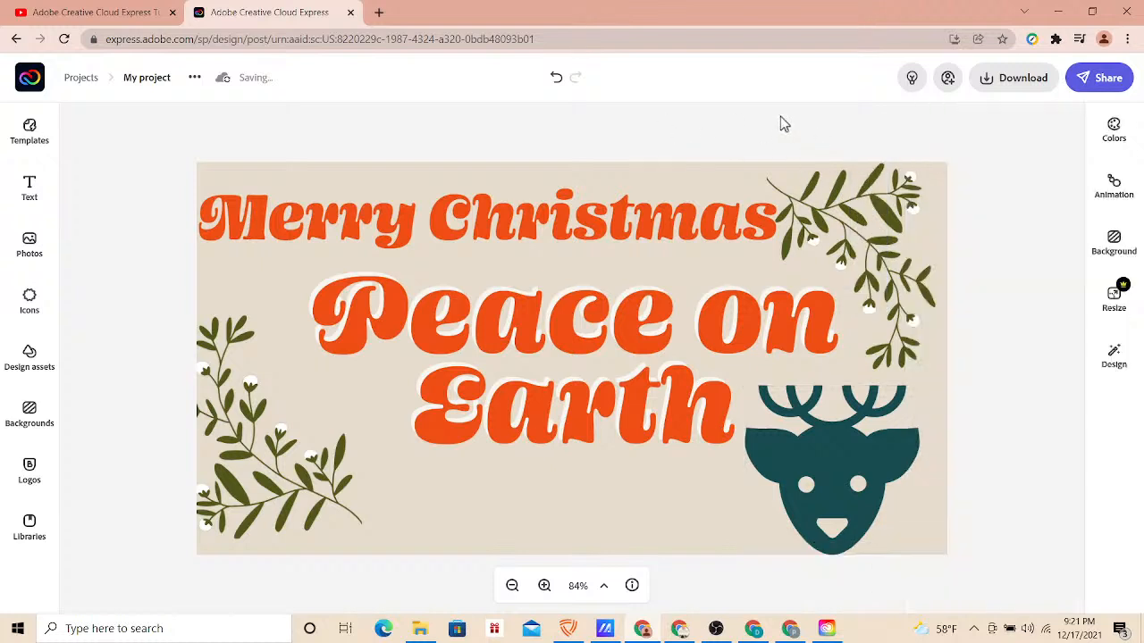
- Look over the brand logos and the resize presets for social media and print formats
left_click(29, 474)
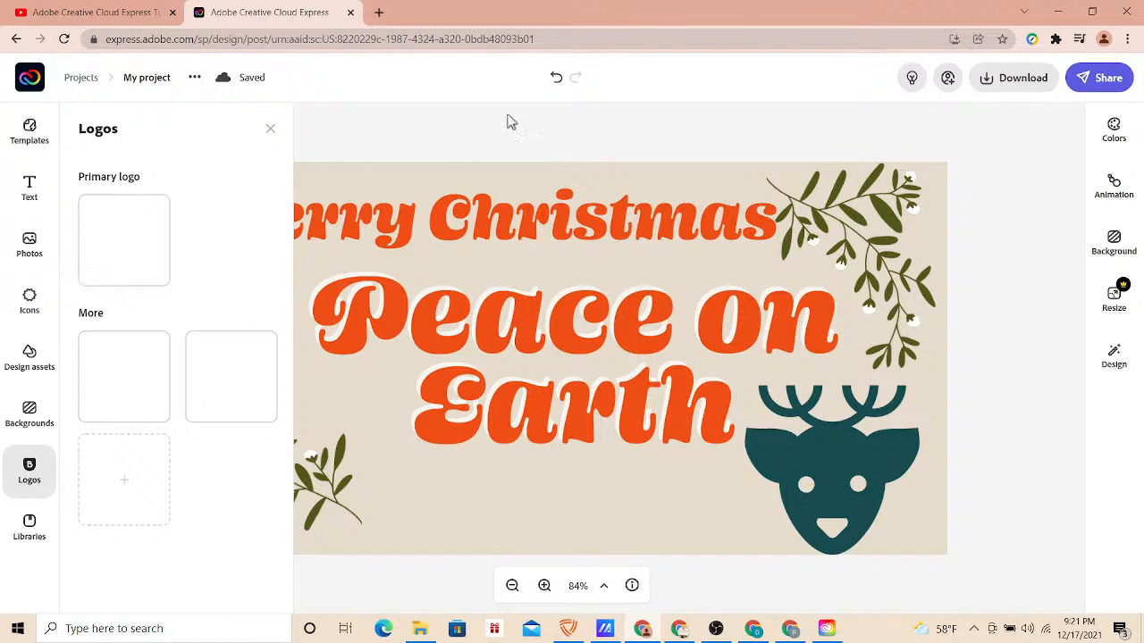
left_click(454, 158)
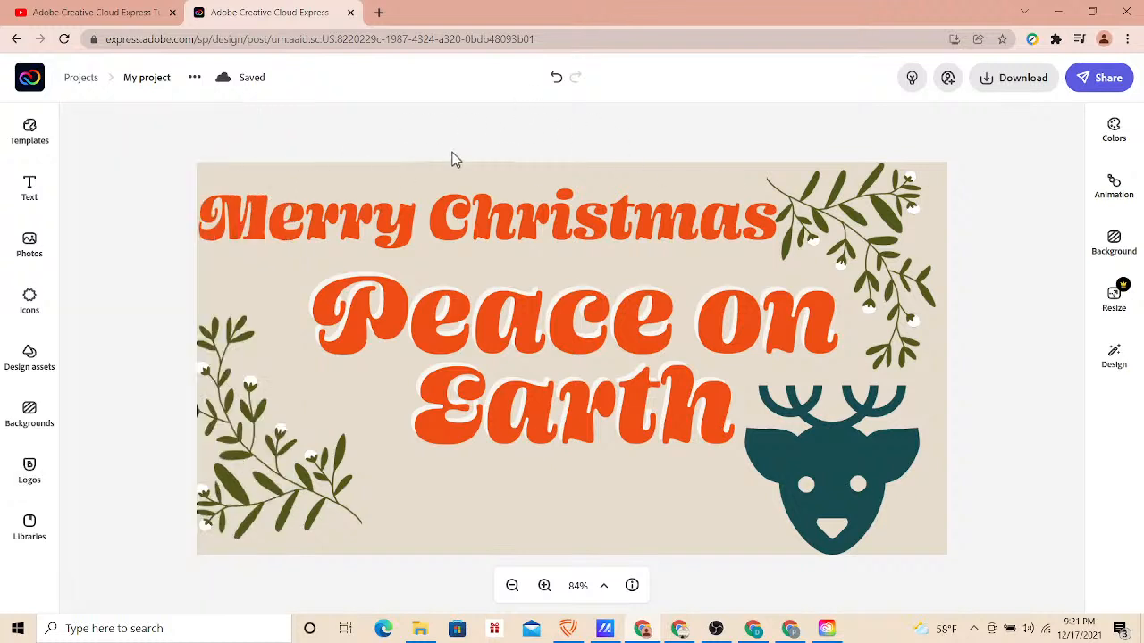
left_click(1119, 302)
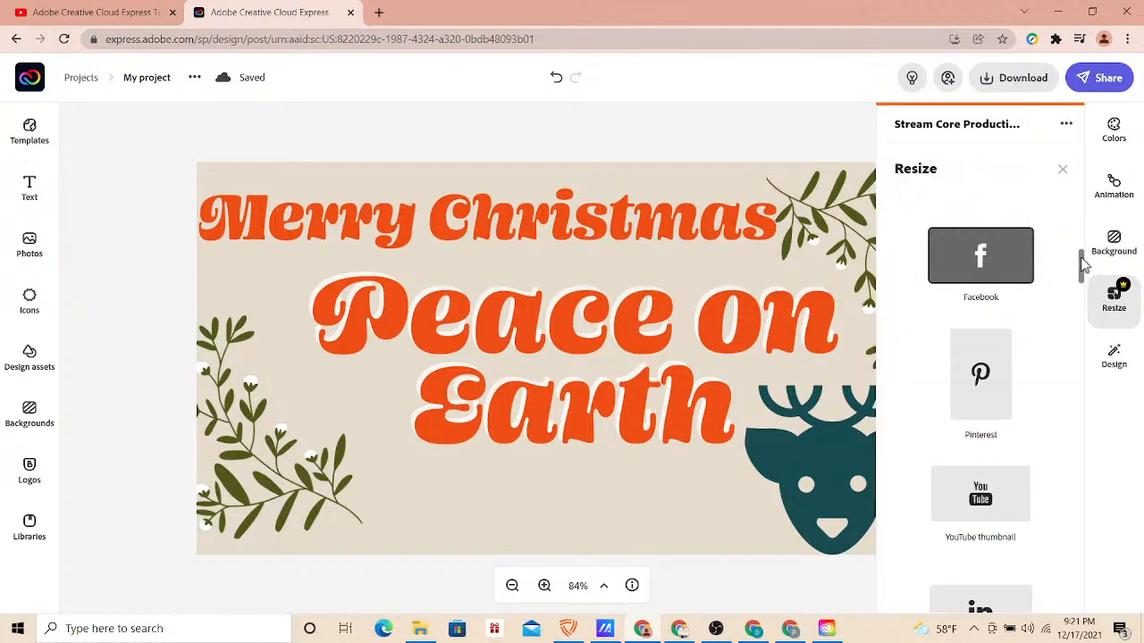
left_click_drag(1082, 273, 1083, 303)
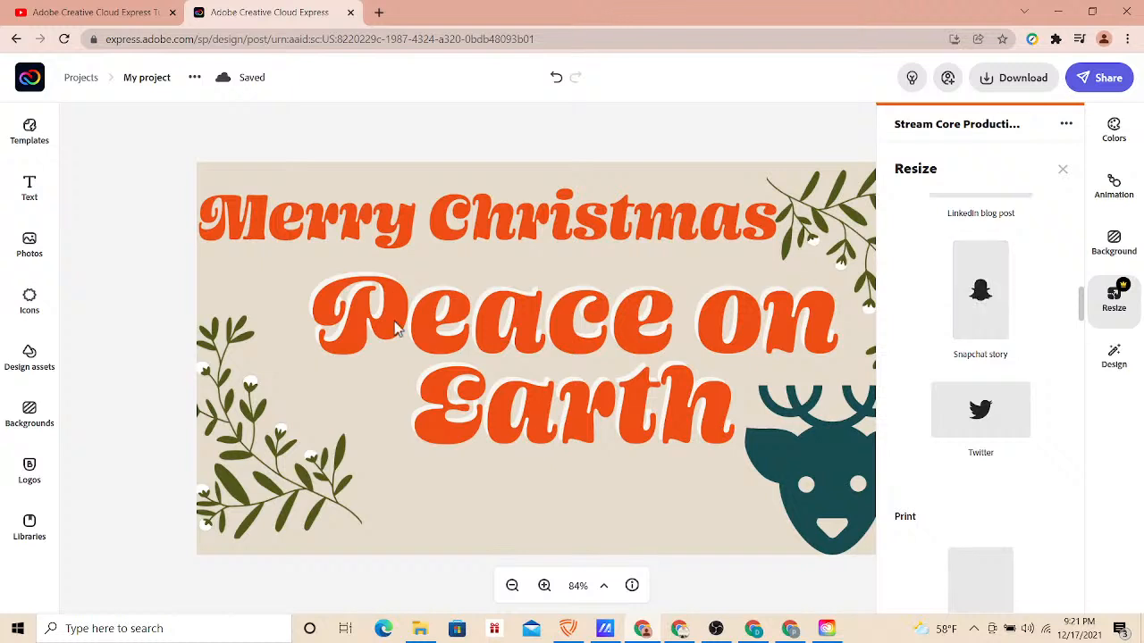
left_click(164, 383)
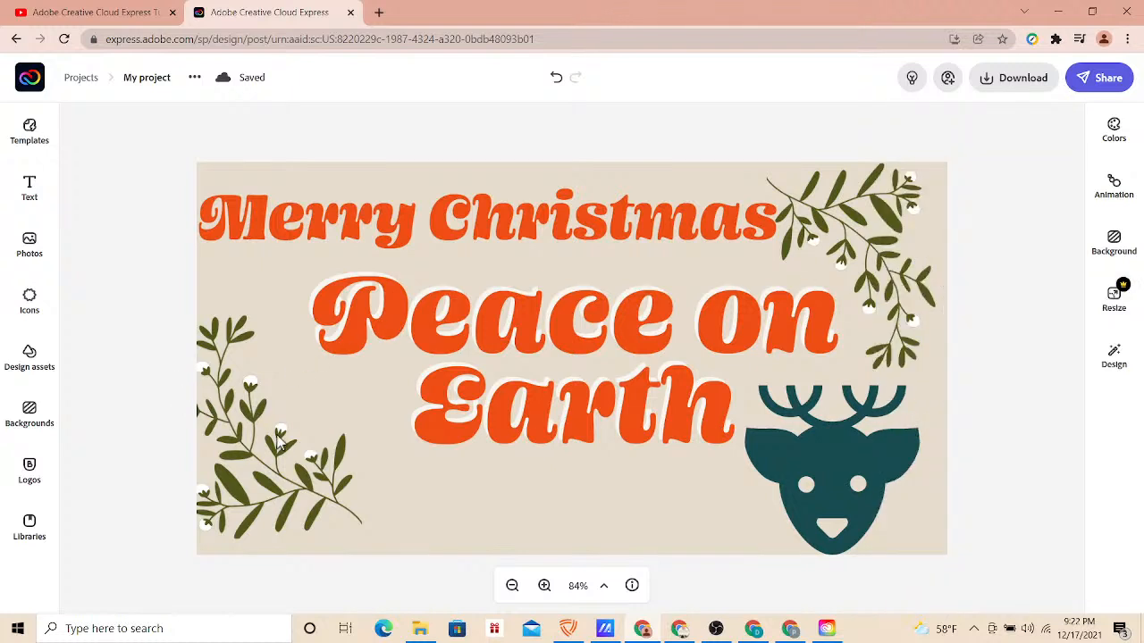
- Shift the lower-left branch inward, away from the post's edges, and raise the deer-head icon slightly above the lower edge
left_click_drag(254, 416, 274, 426)
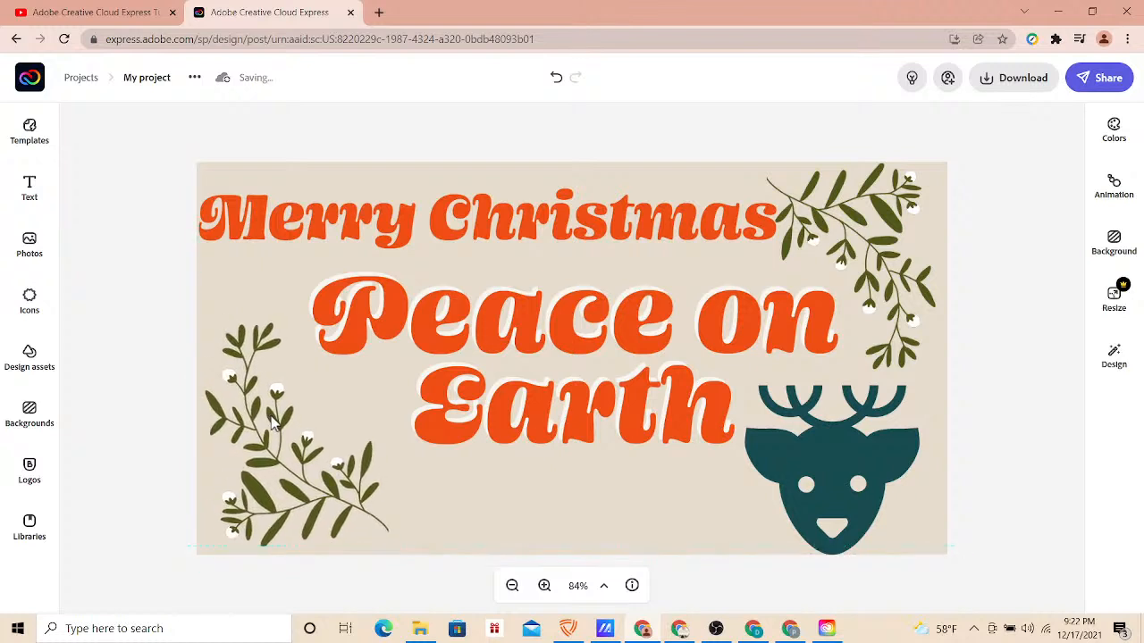
left_click(869, 222)
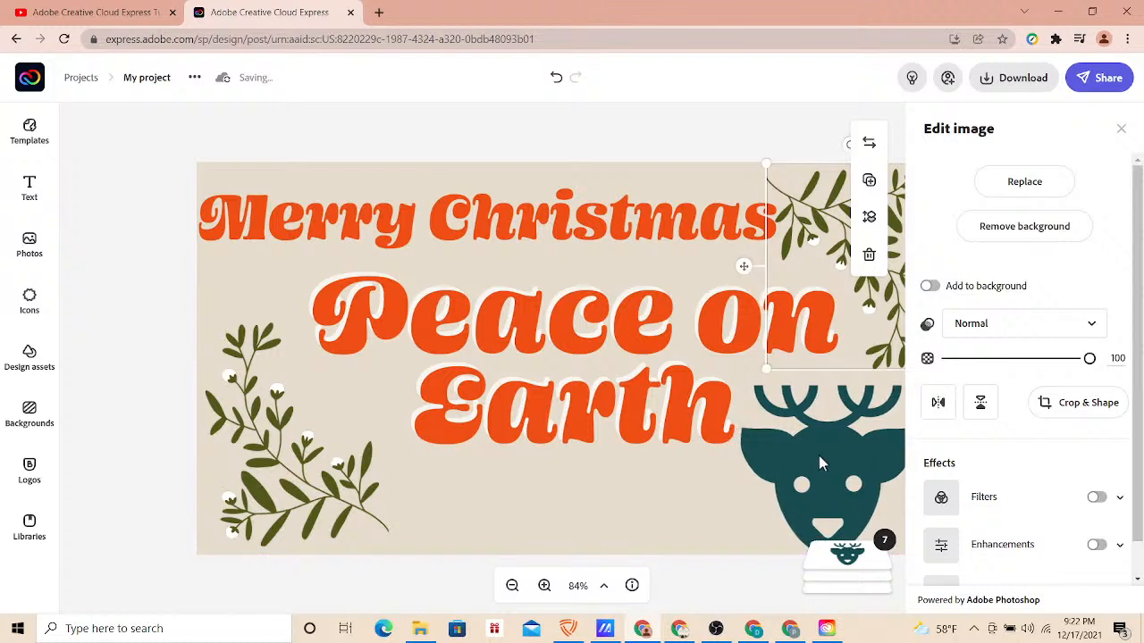
left_click_drag(820, 462, 825, 465)
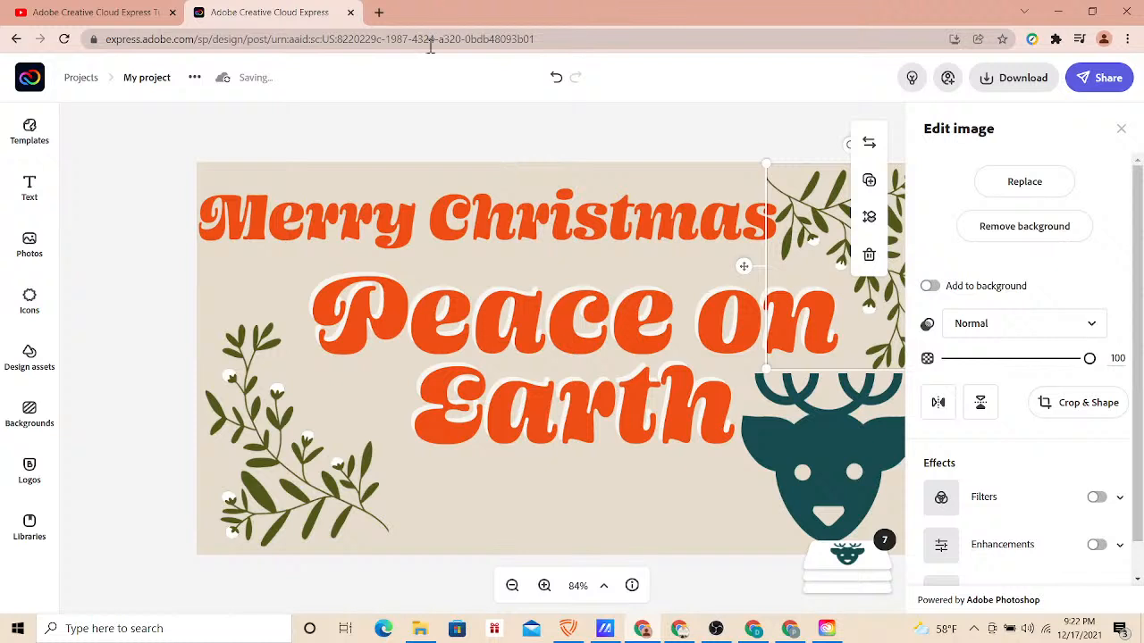
left_click(337, 145)
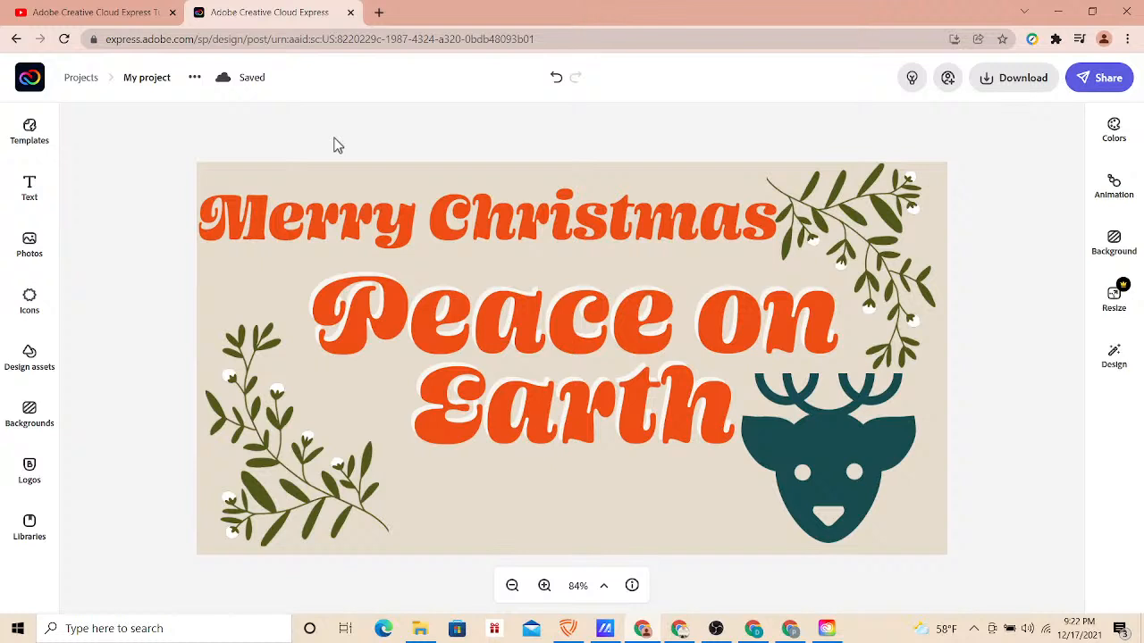
- Rename the project as "youtube test"
left_click(146, 78)
key("BackSpace")
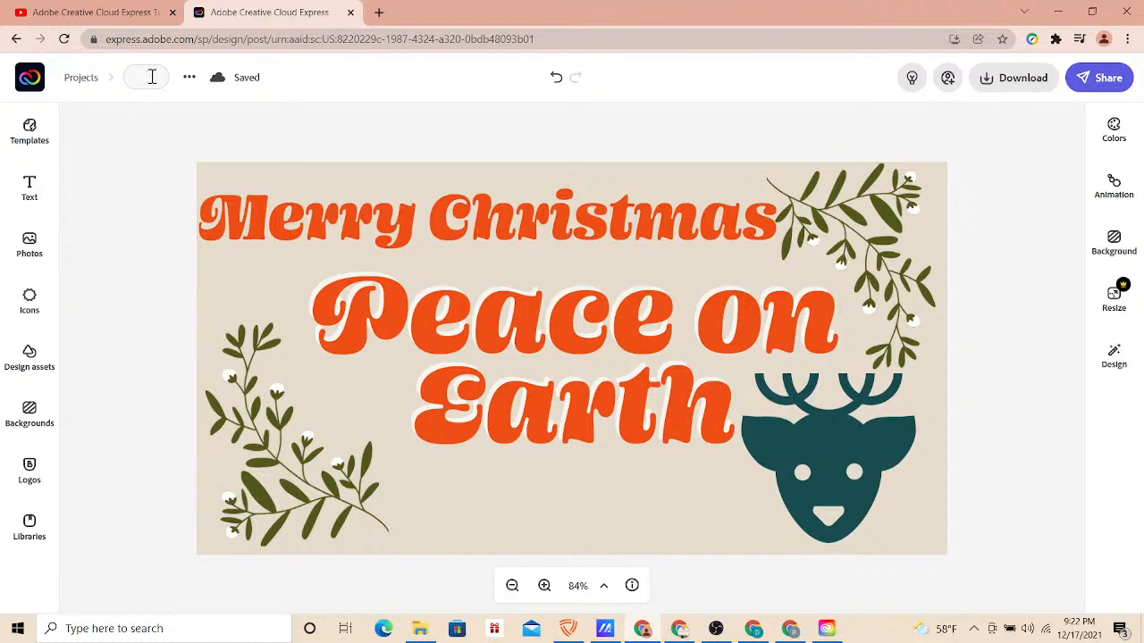
type("y")
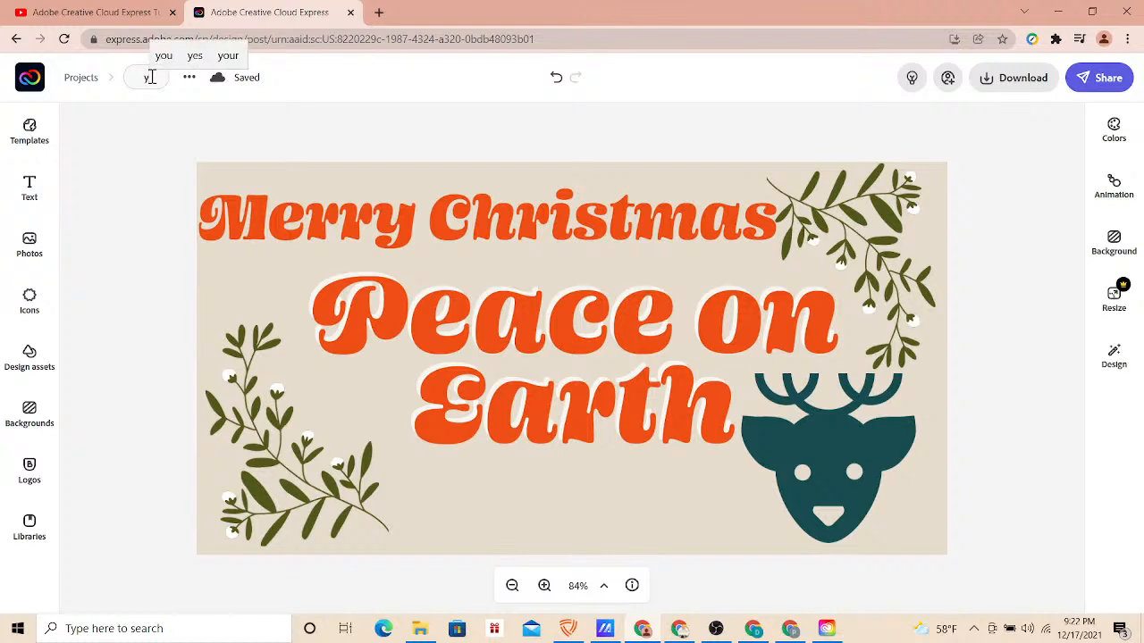
type("outub")
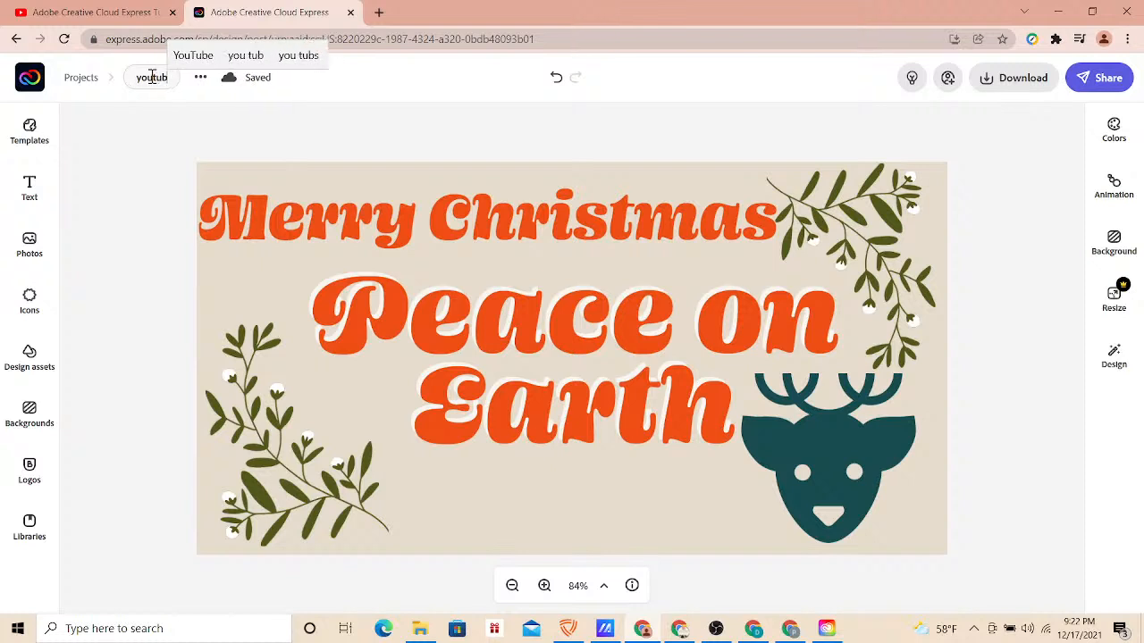
type("e test")
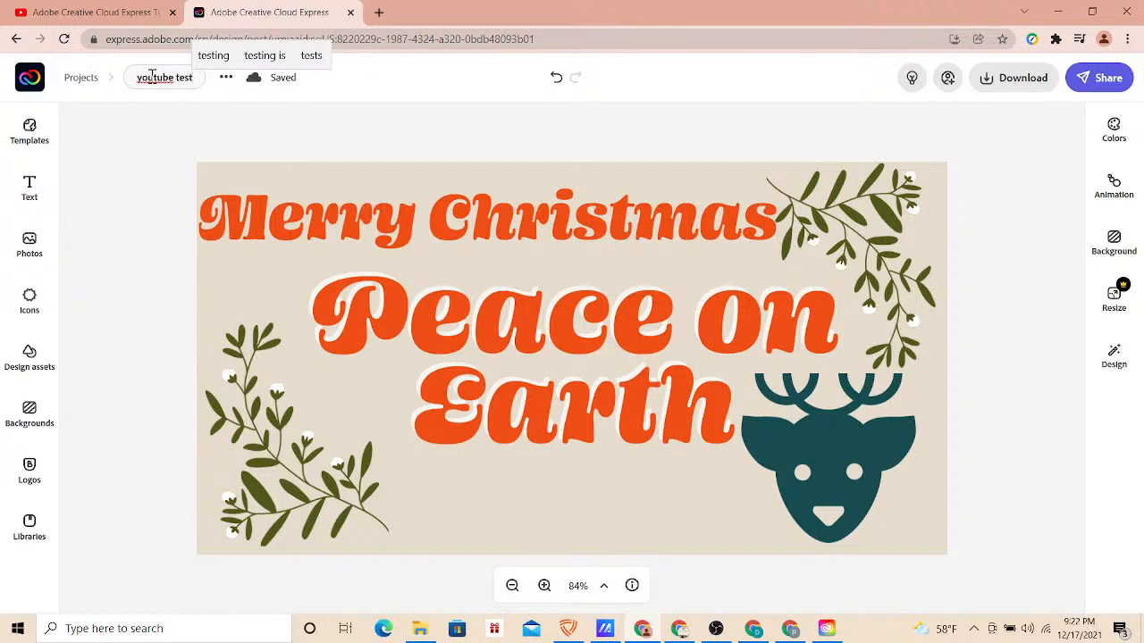
key("Return")
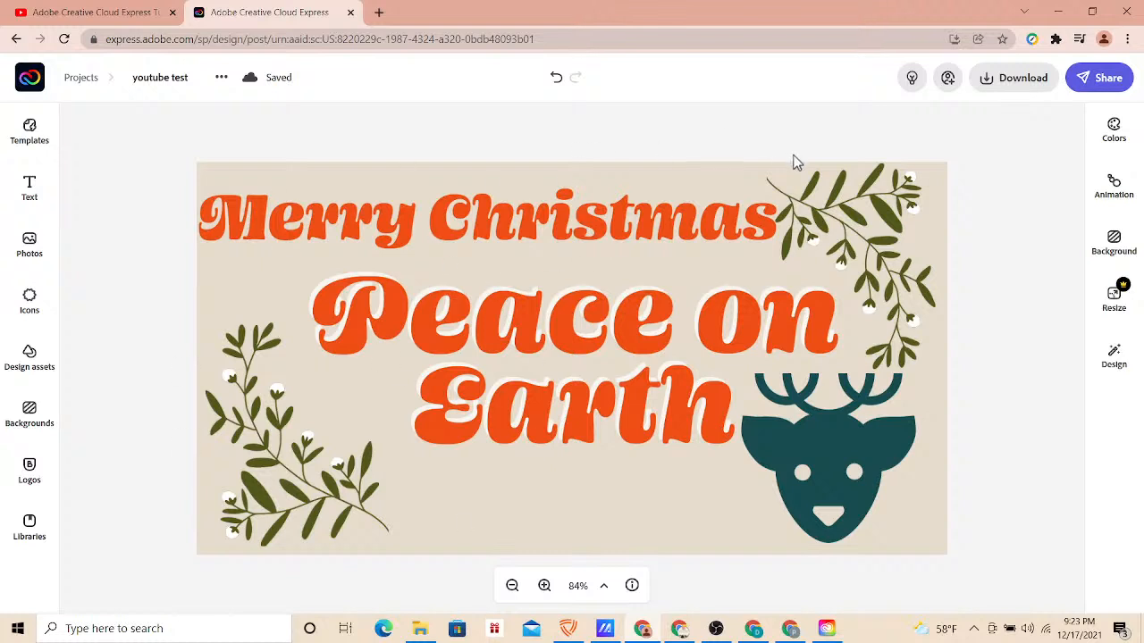
- Check the available download file formats and view the resize presets again without changing the post
left_click(1024, 82)
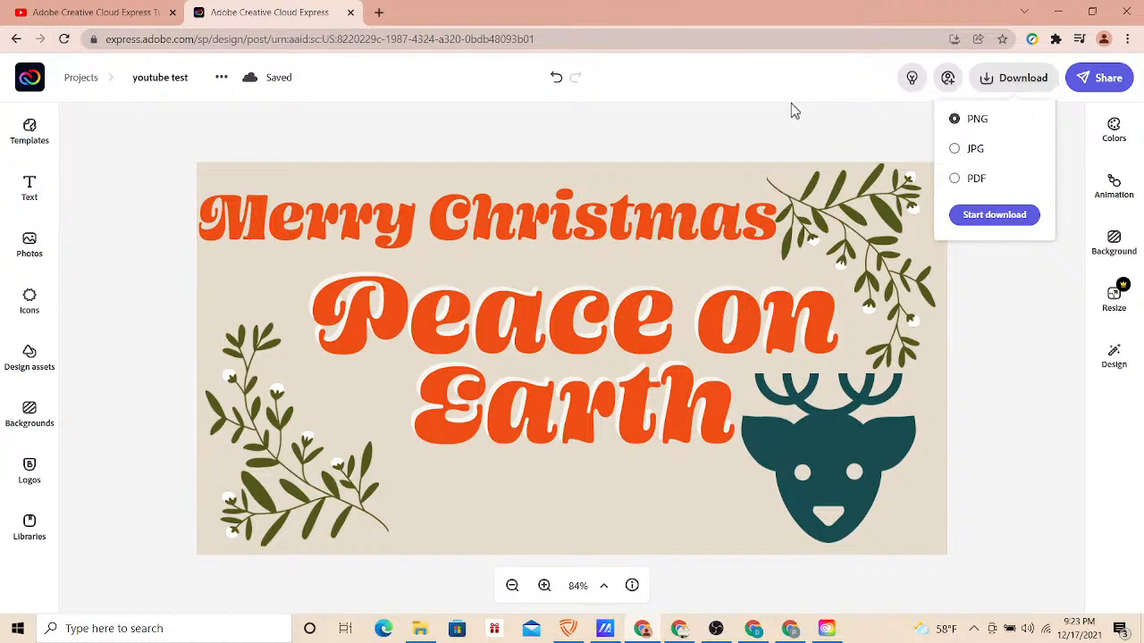
left_click(702, 127)
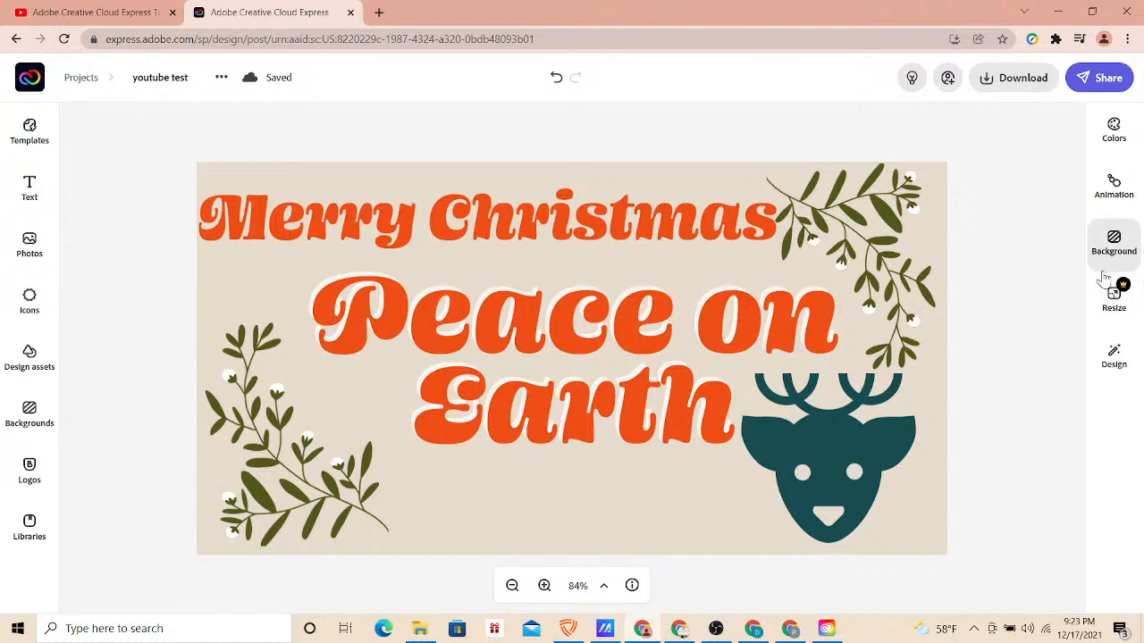
left_click(1115, 298)
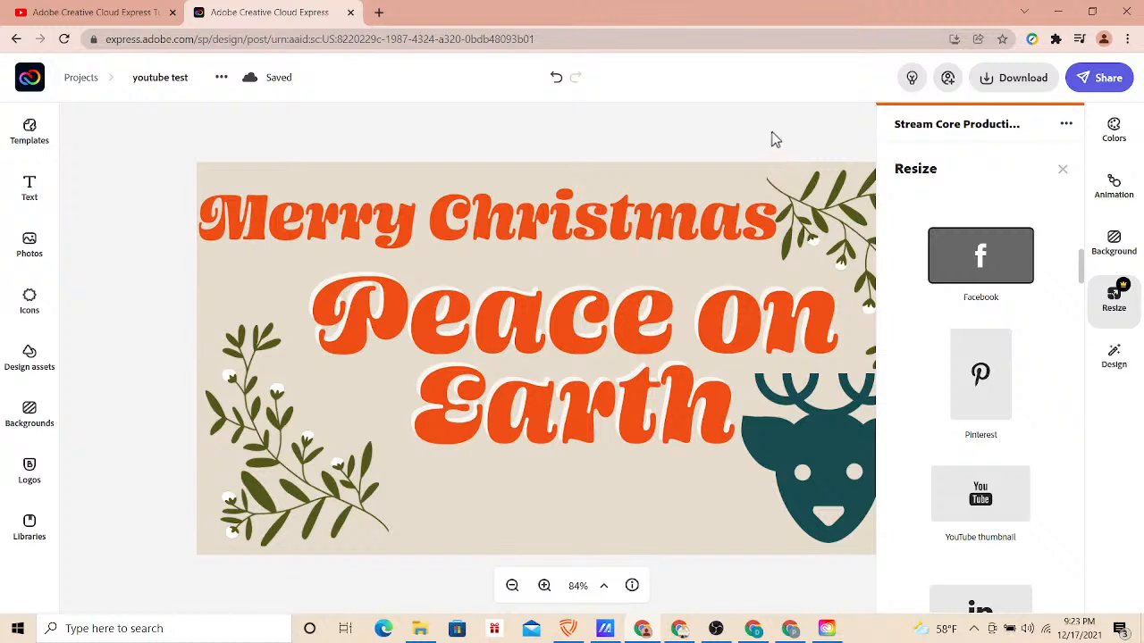
left_click(725, 130)
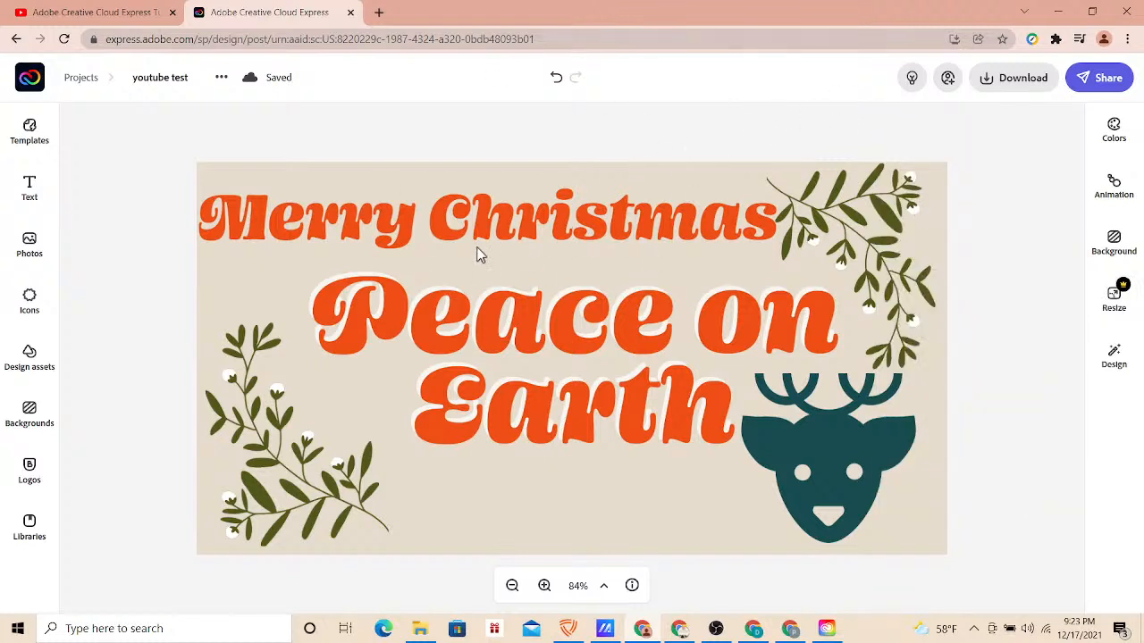
- Nudge the "Merry Christmas" text slightly up and to the right on the post
left_click_drag(467, 224, 475, 224)
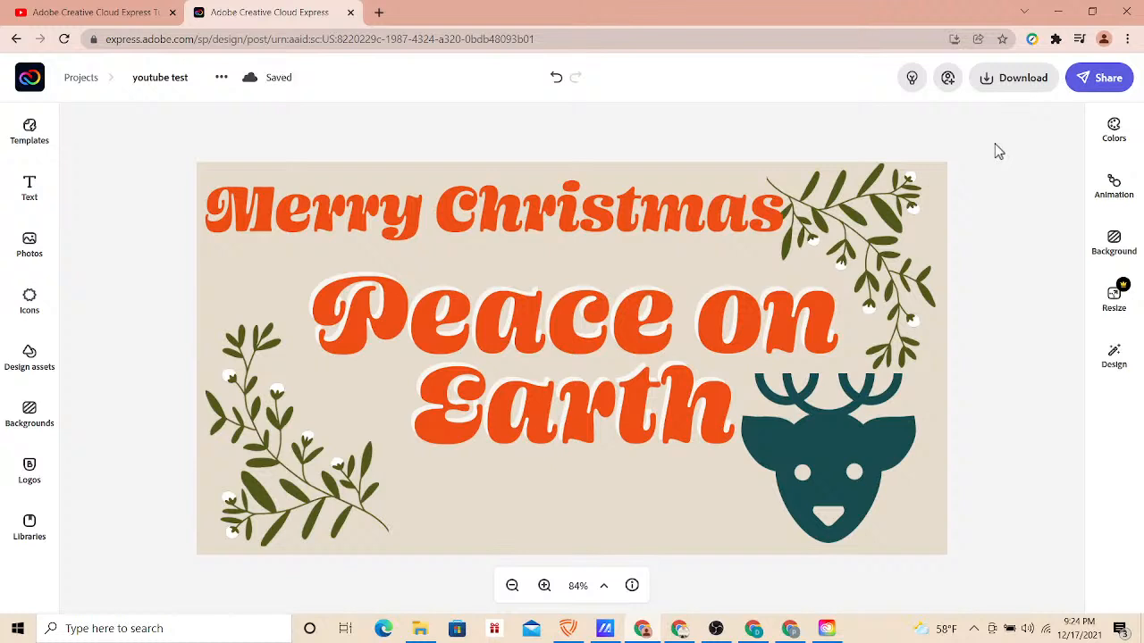
- Try the Typewriter text animation on the post, playing its preview and switching to its second style
left_click(1113, 190)
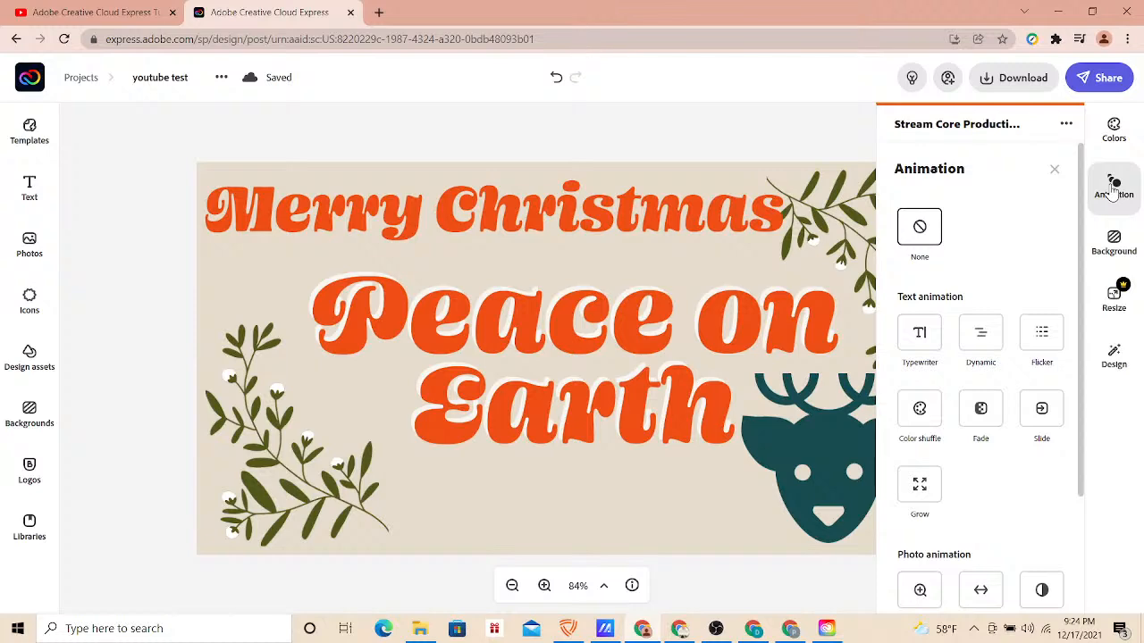
left_click(919, 334)
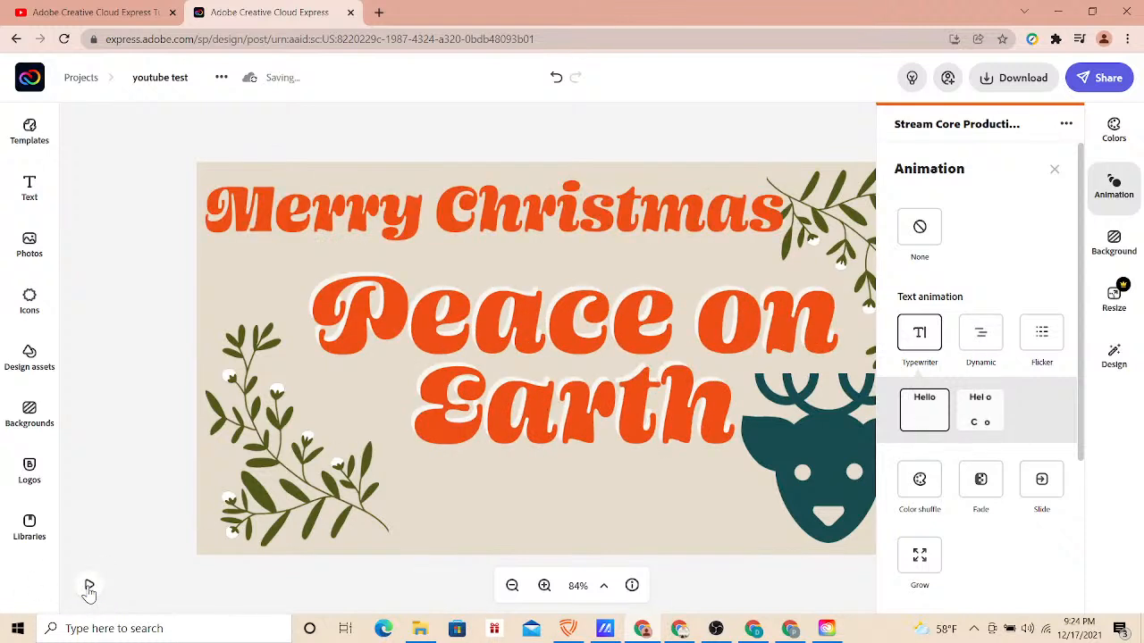
left_click(89, 587)
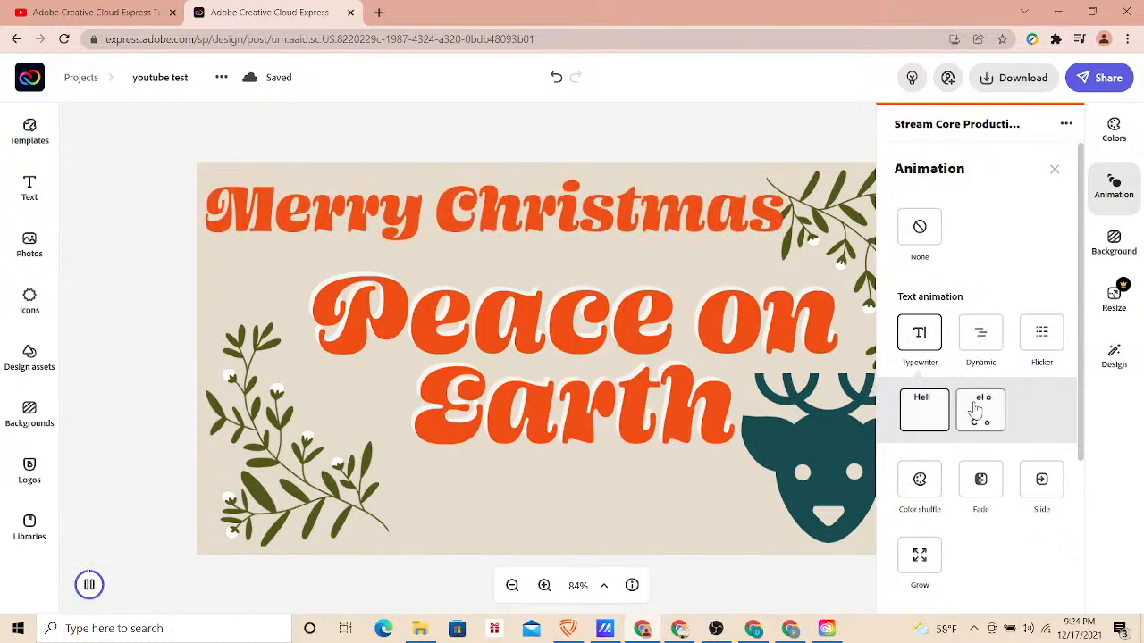
left_click(921, 334)
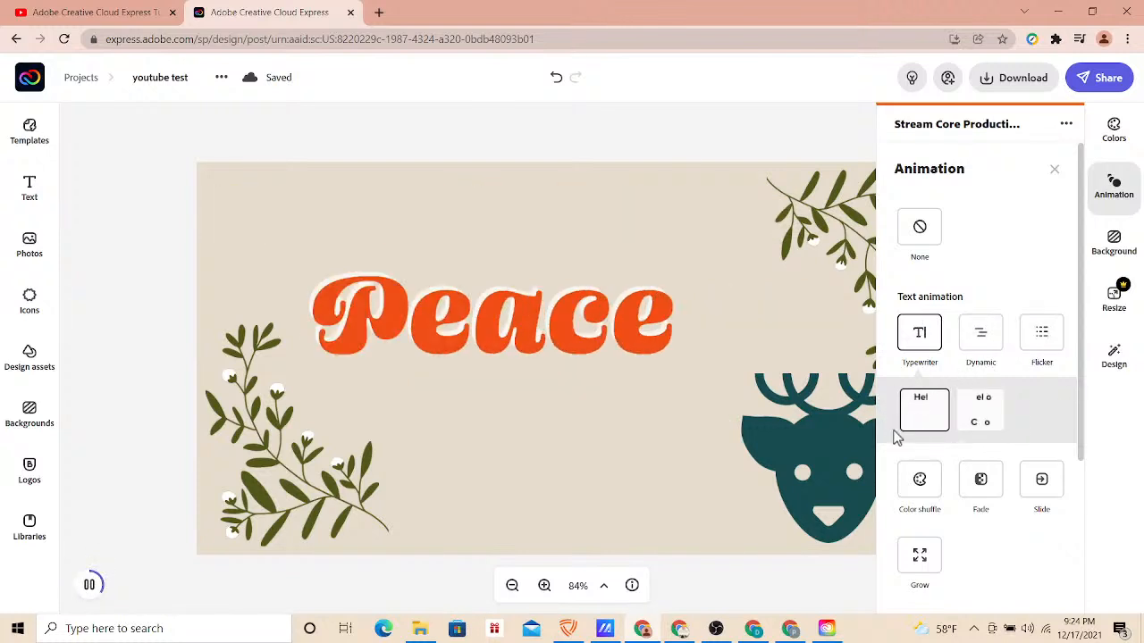
left_click(978, 415)
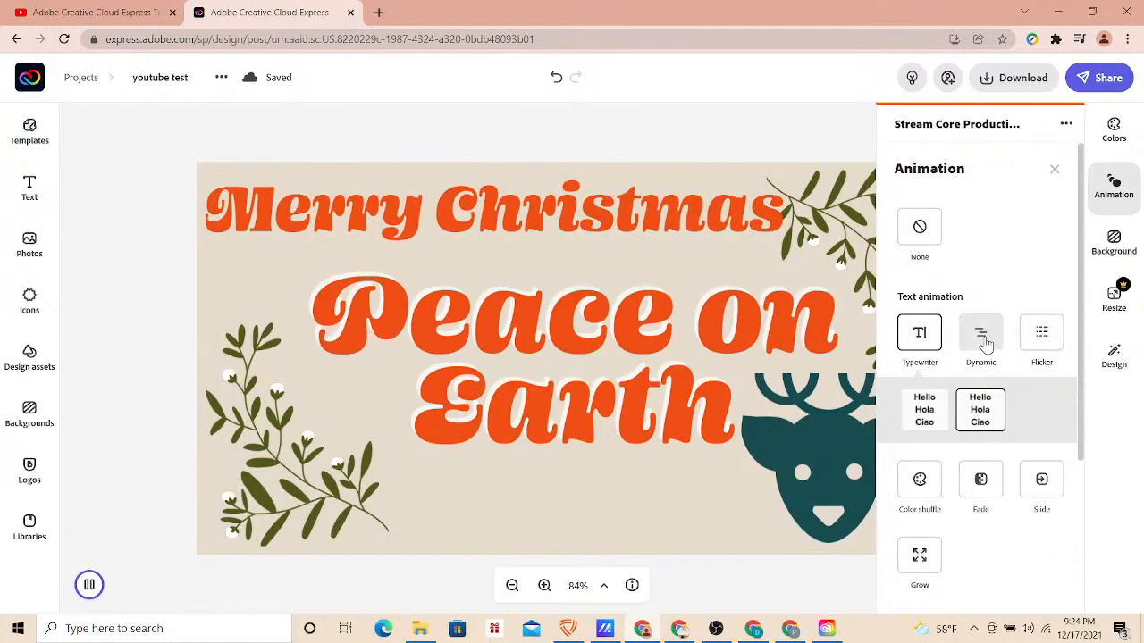
- Preview the Dynamic text animation on the post in each of its three styles
left_click(983, 339)
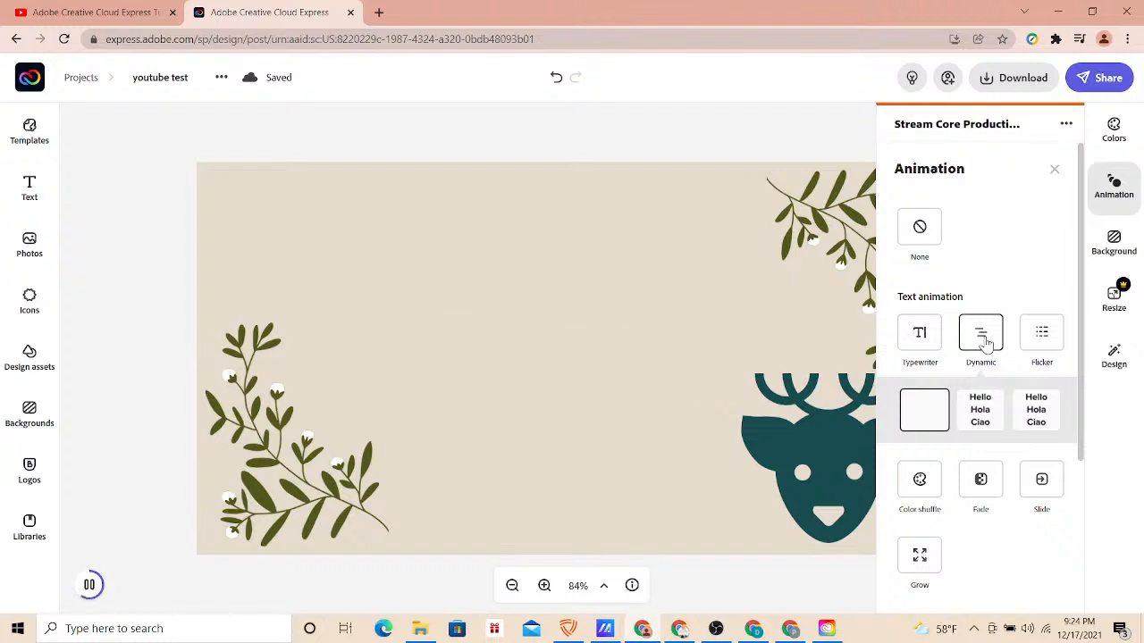
left_click(980, 407)
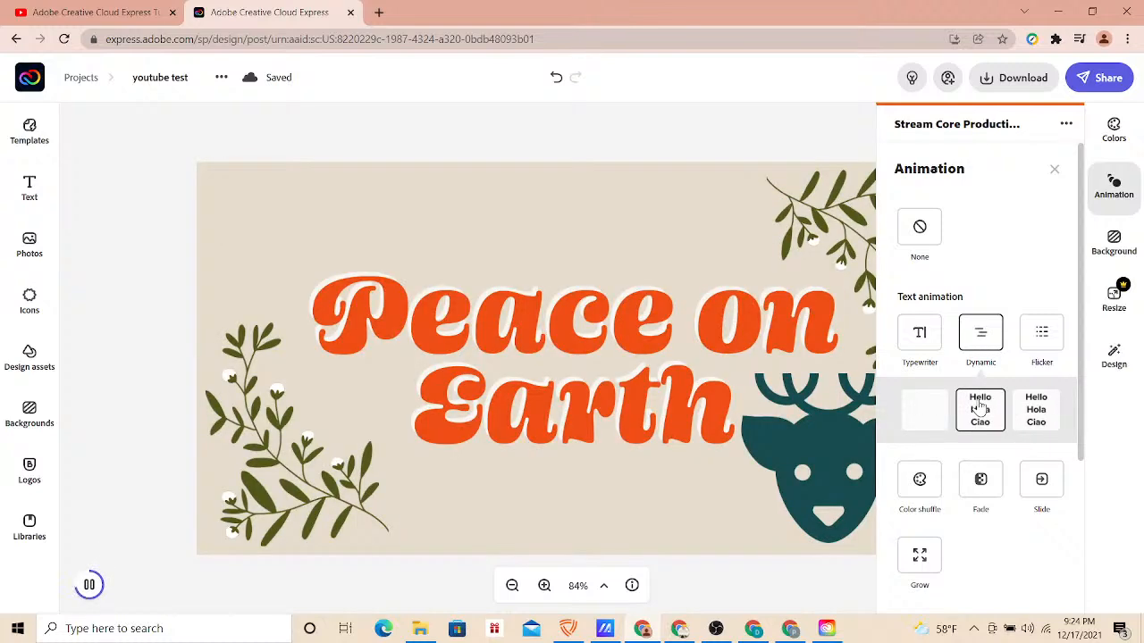
left_click(1037, 416)
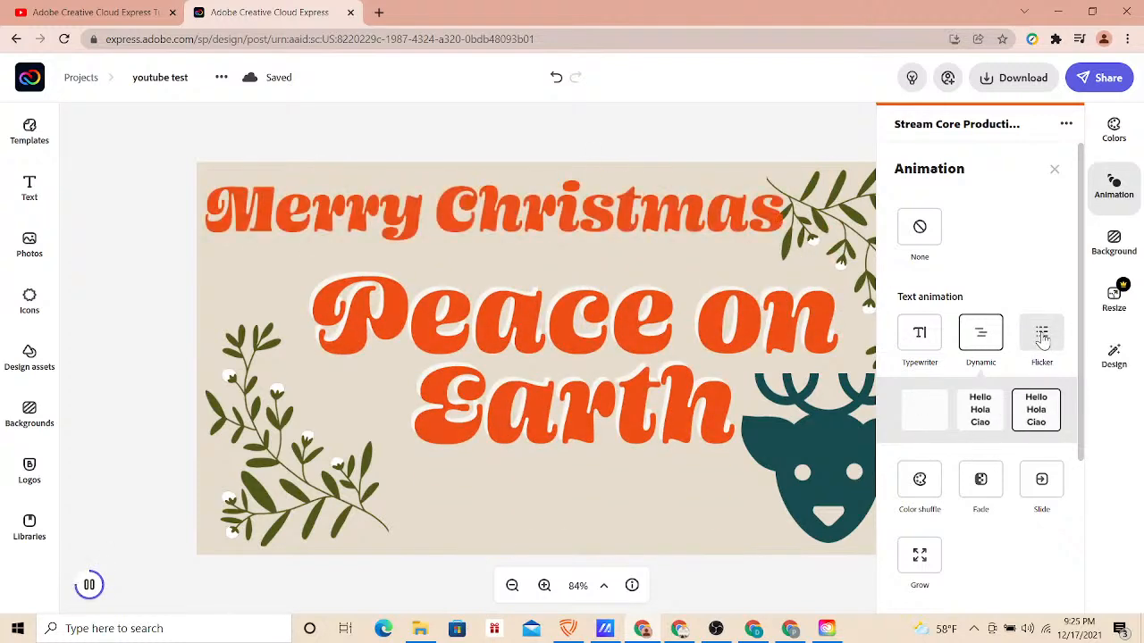
- Apply the Flicker text animation to the post in its second style
left_click(1042, 338)
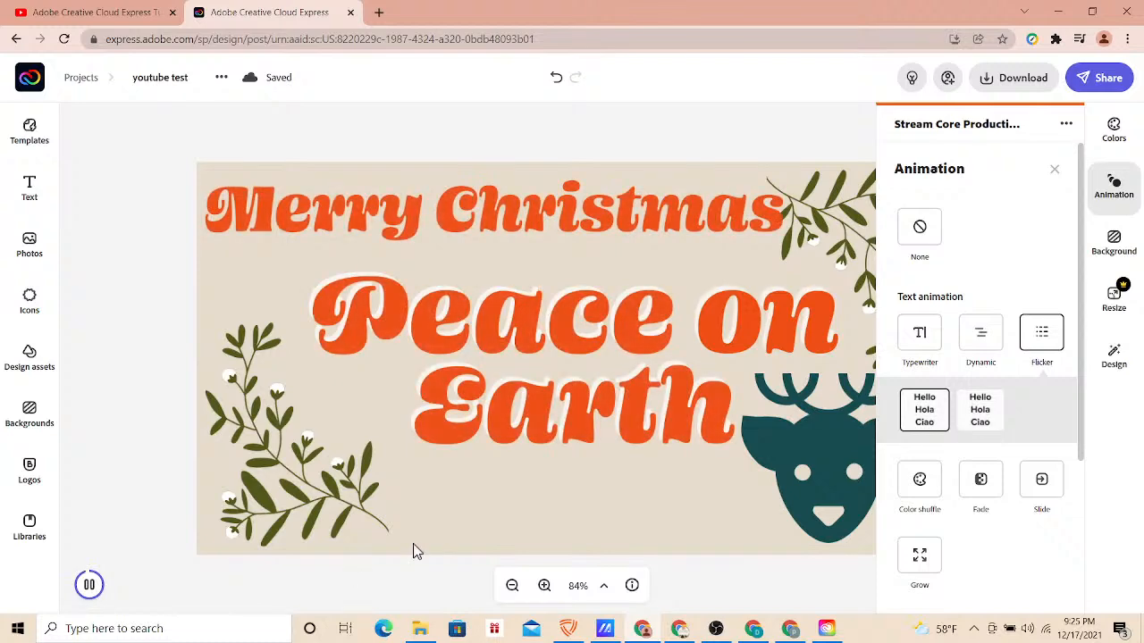
left_click(982, 416)
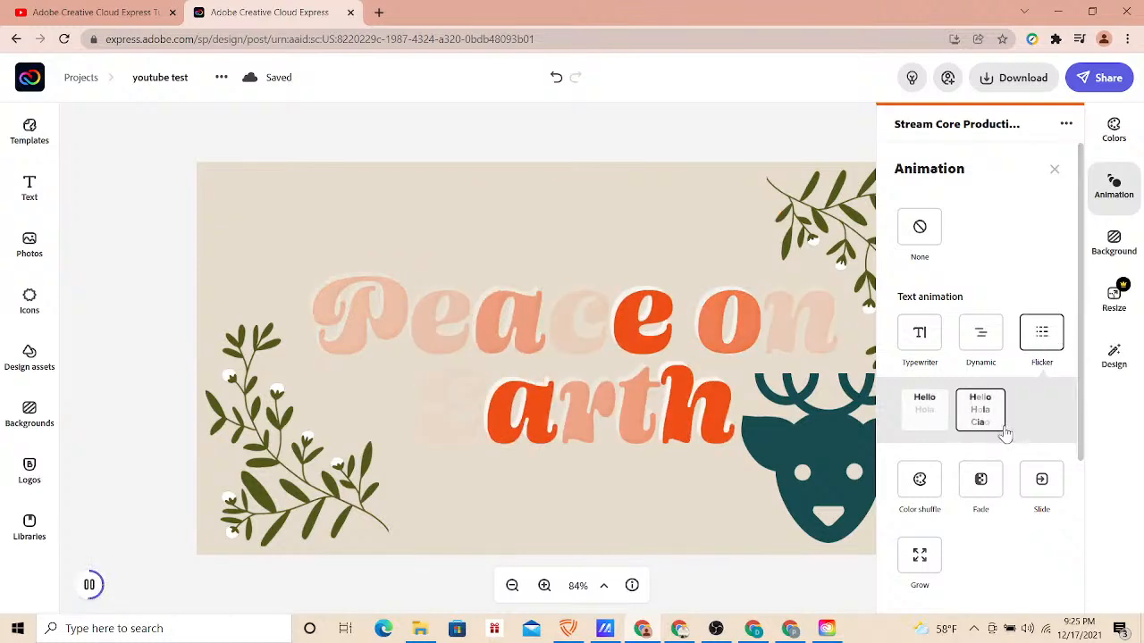
- Try the Color shuffle and Grow text animations on the post, switching between their styles
left_click(920, 492)
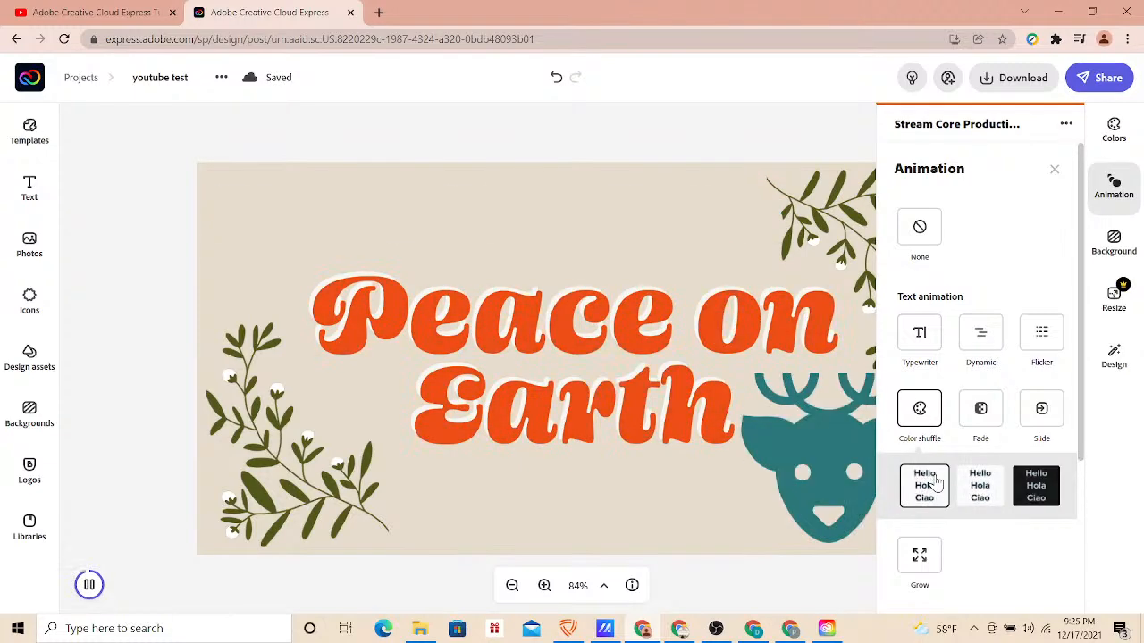
left_click(981, 486)
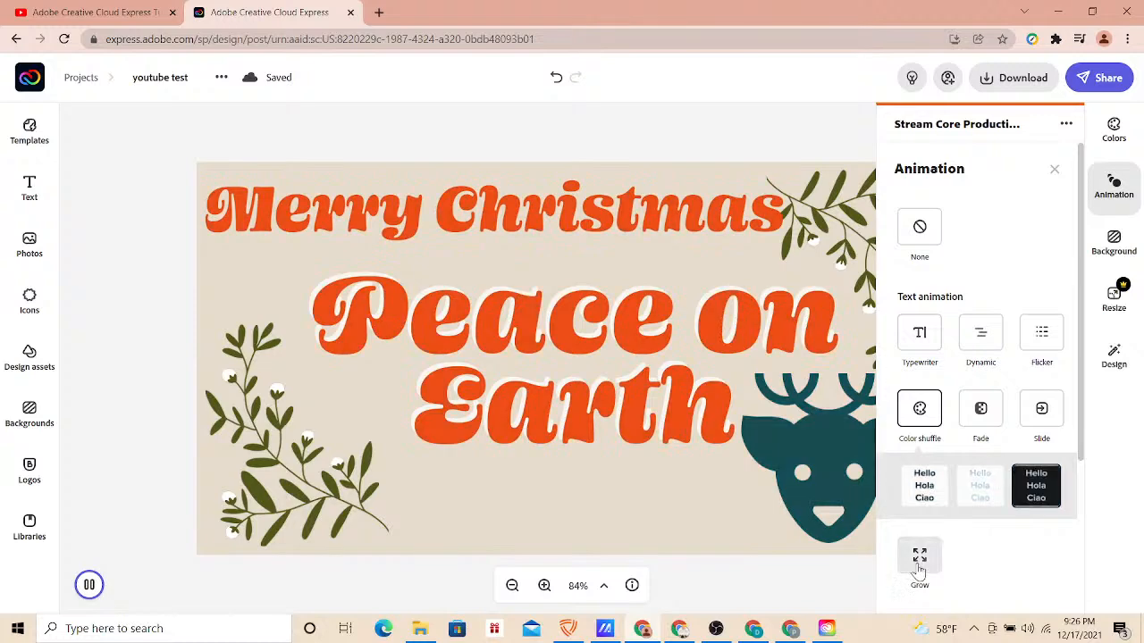
left_click(920, 567)
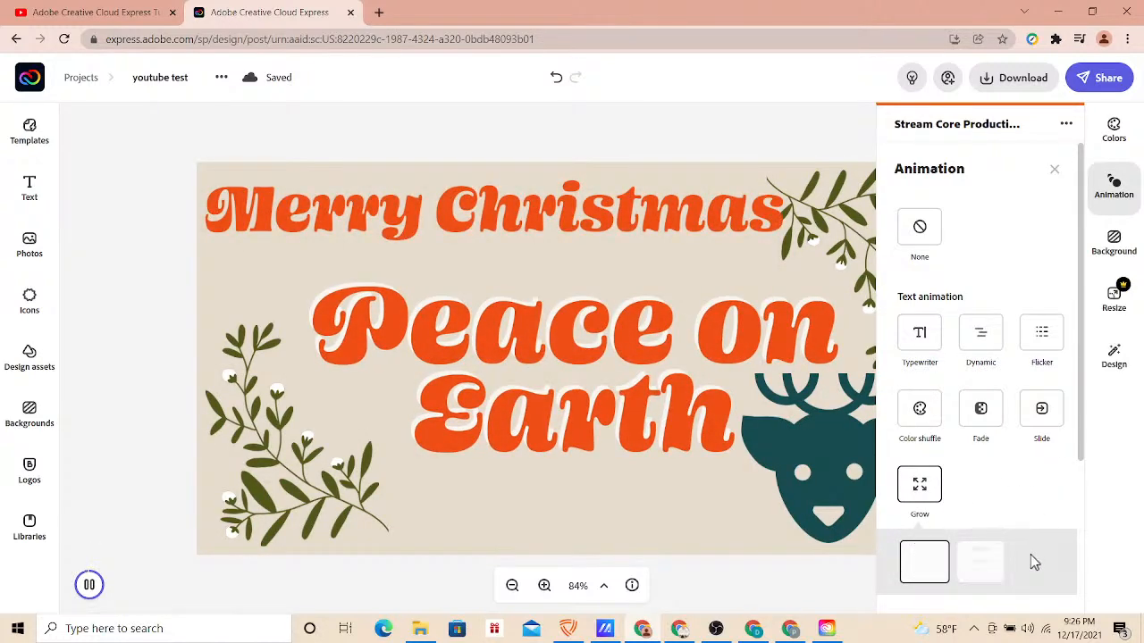
left_click(978, 568)
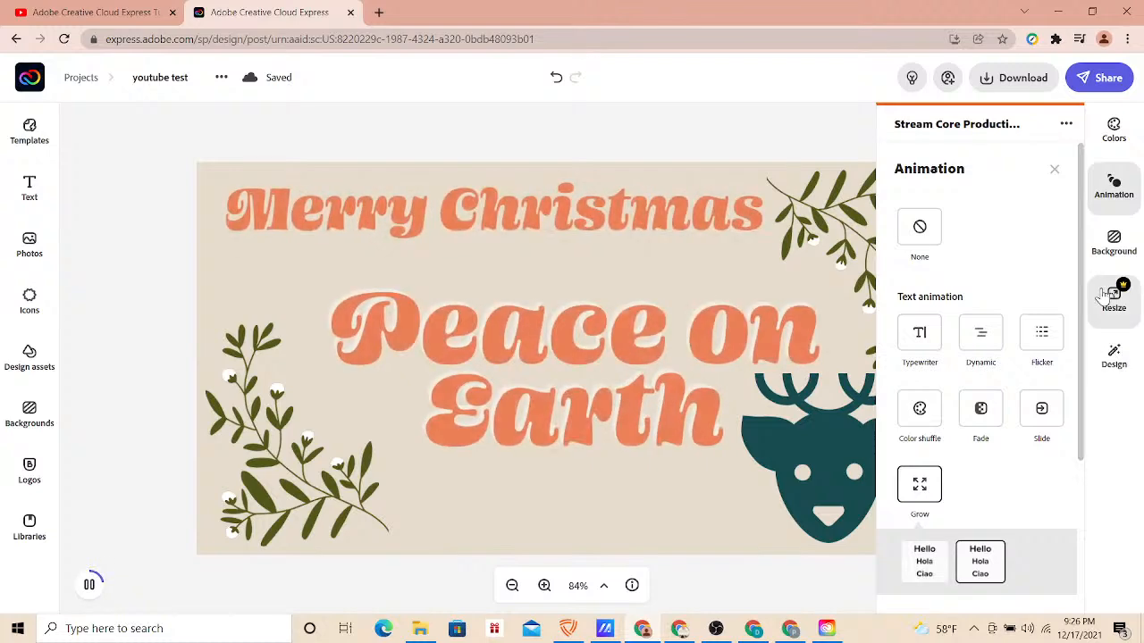
- Try the Zoom photo animation and both styles of the Pan photo animation on the post
left_click_drag(1082, 264, 1077, 392)
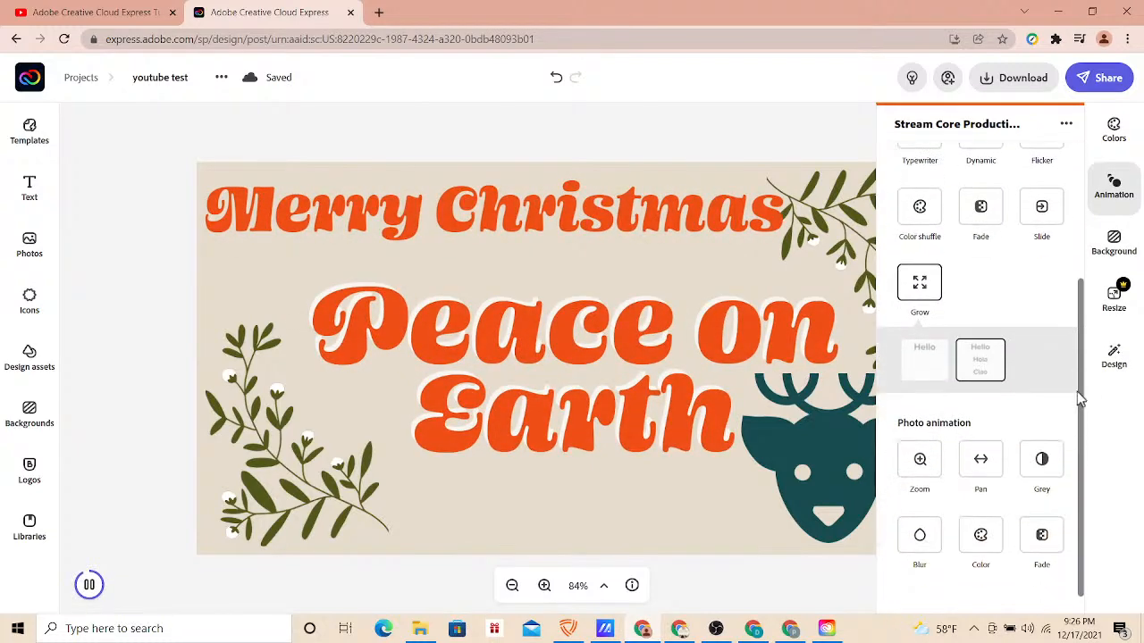
left_click(920, 457)
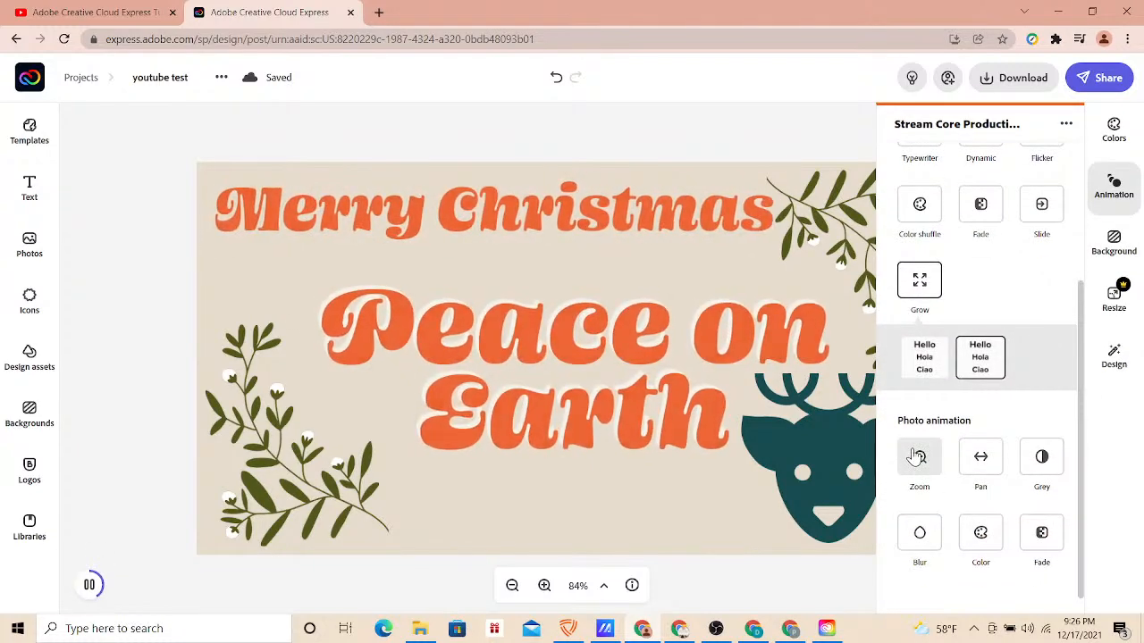
left_click(918, 457)
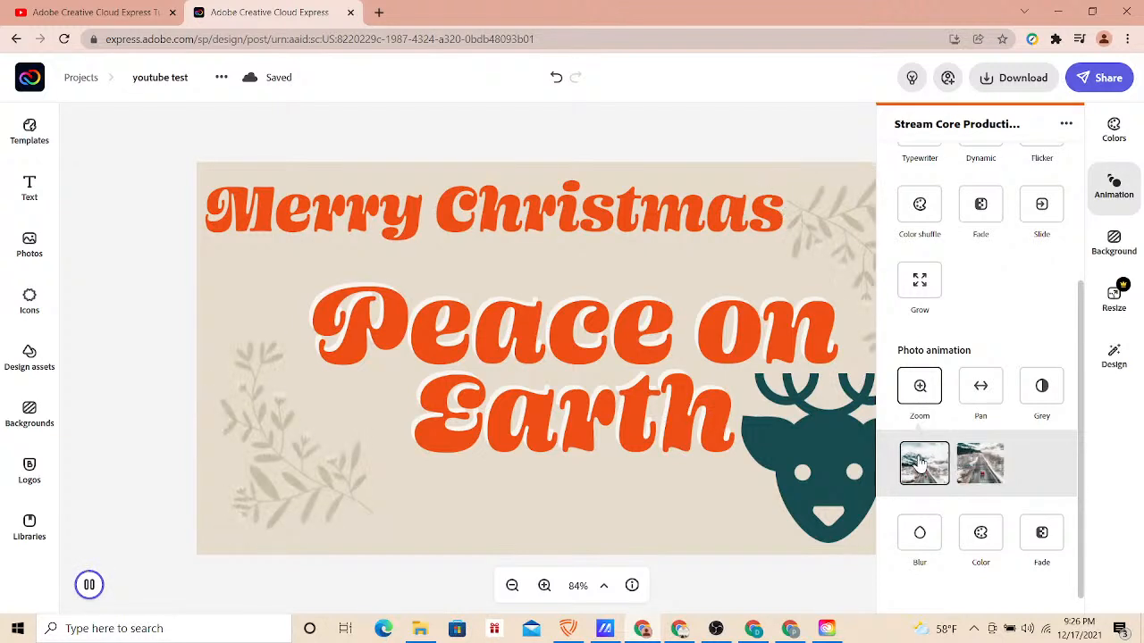
left_click(979, 398)
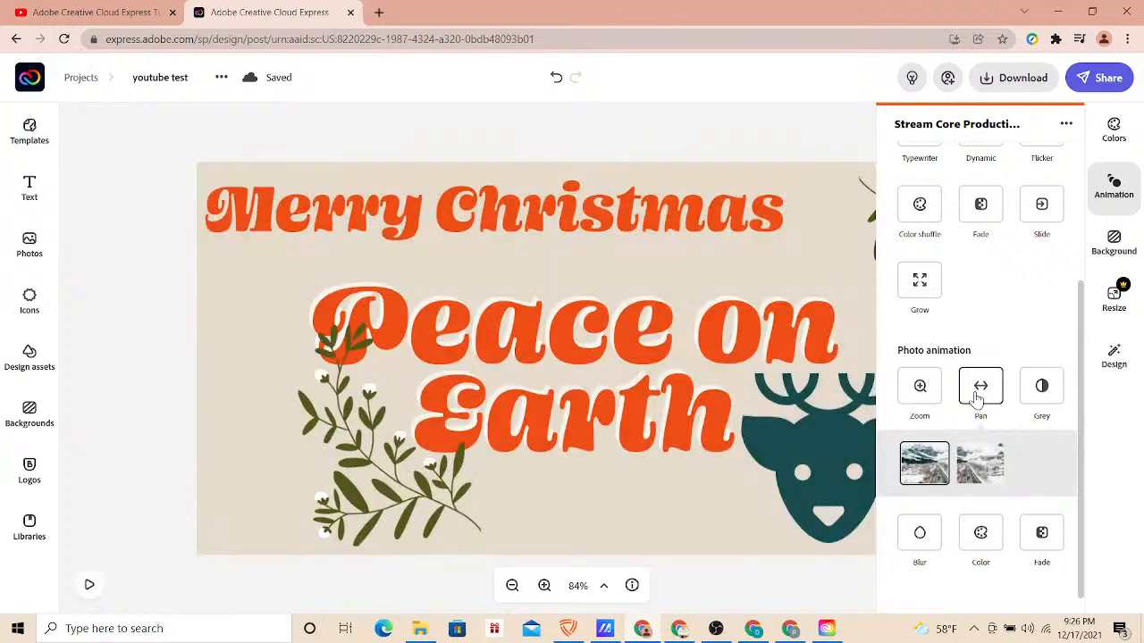
left_click(983, 481)
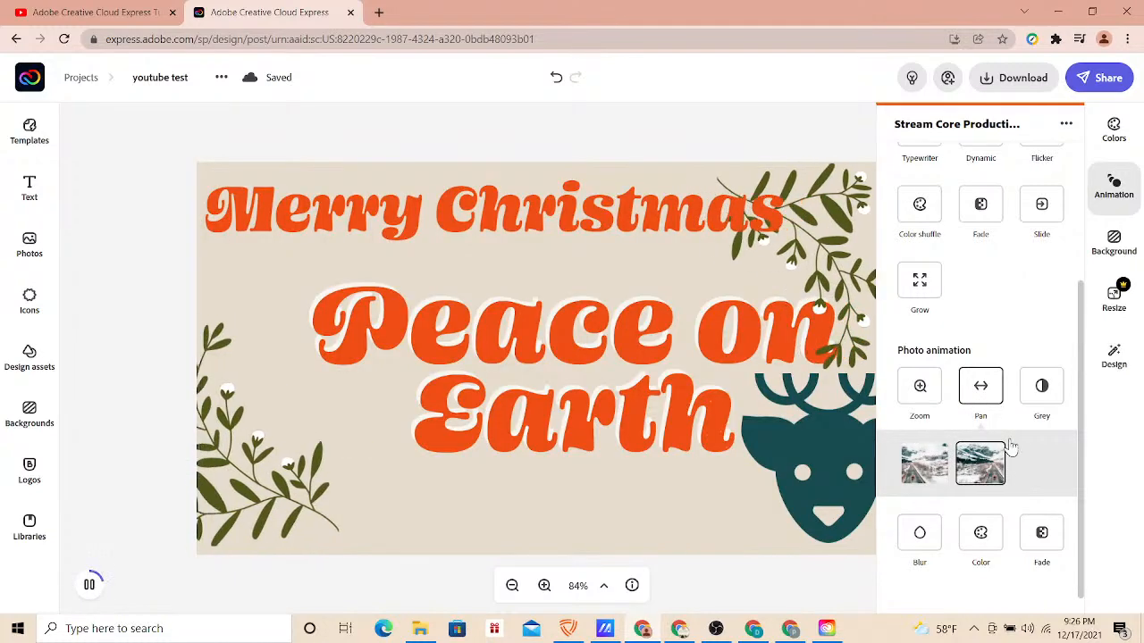
- Try the Grey and Blur photo animations on the post, then stop and replay the Blur preview
left_click(1035, 402)
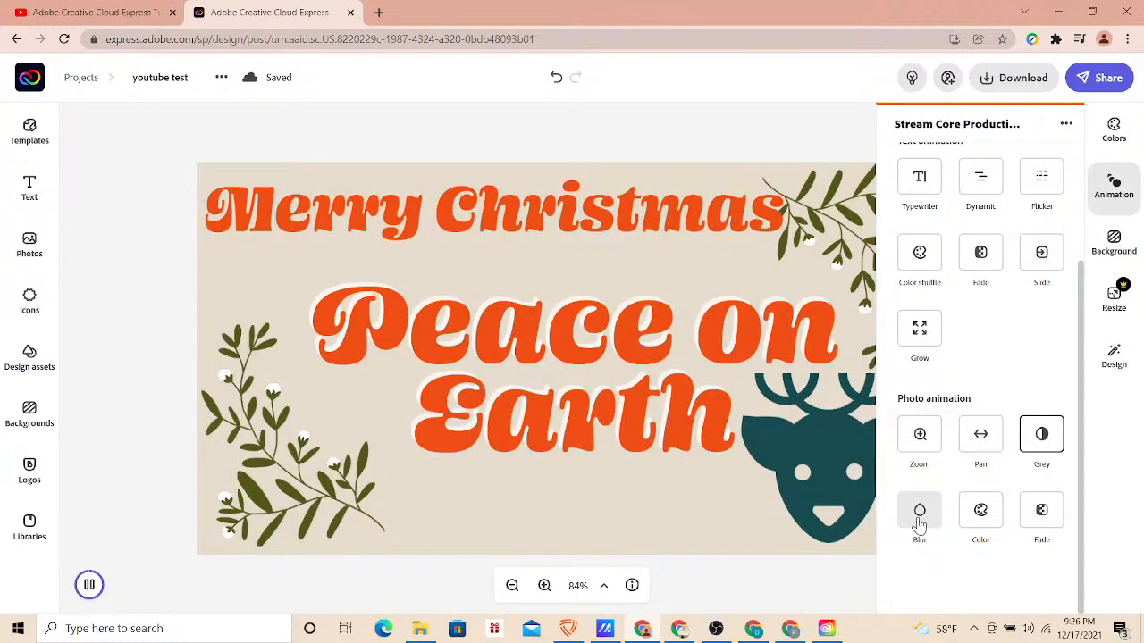
left_click(919, 526)
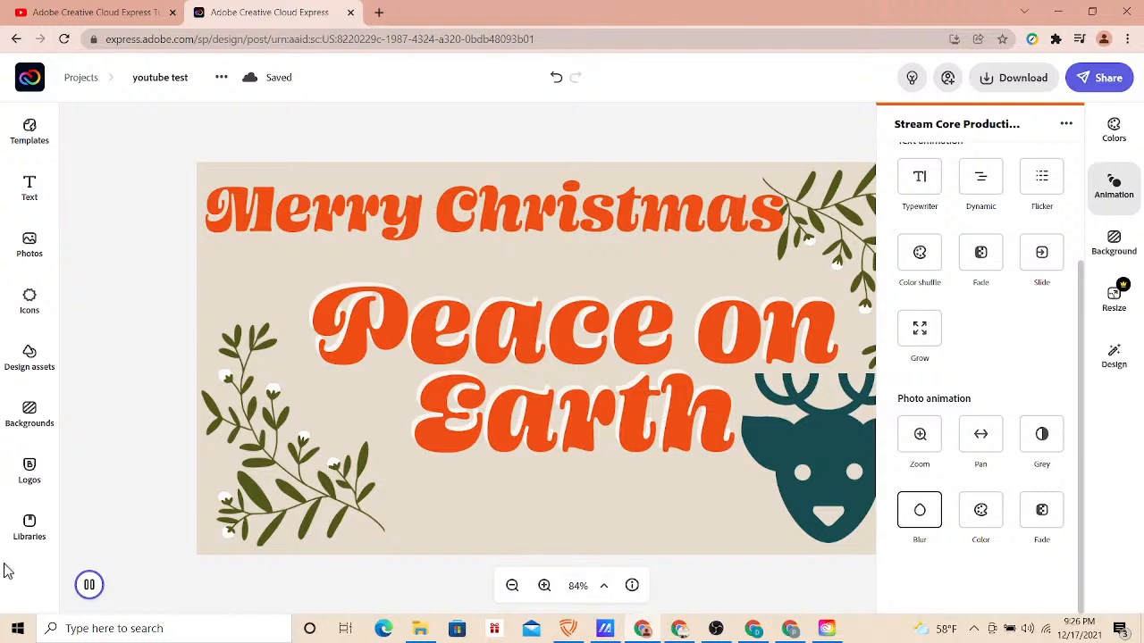
left_click(92, 588)
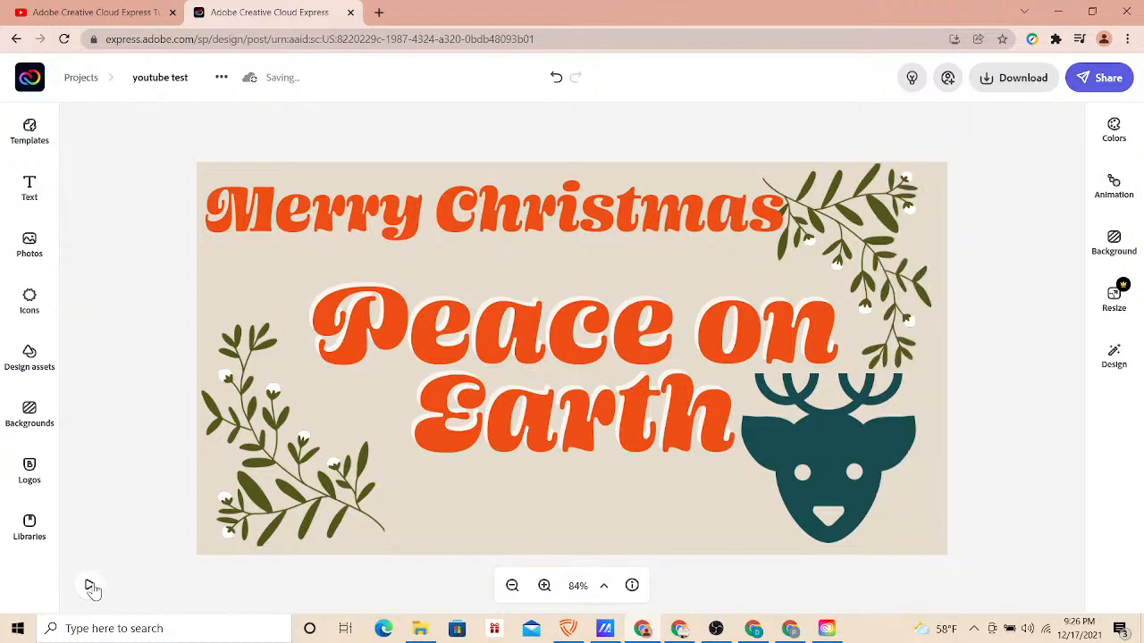
left_click(78, 594)
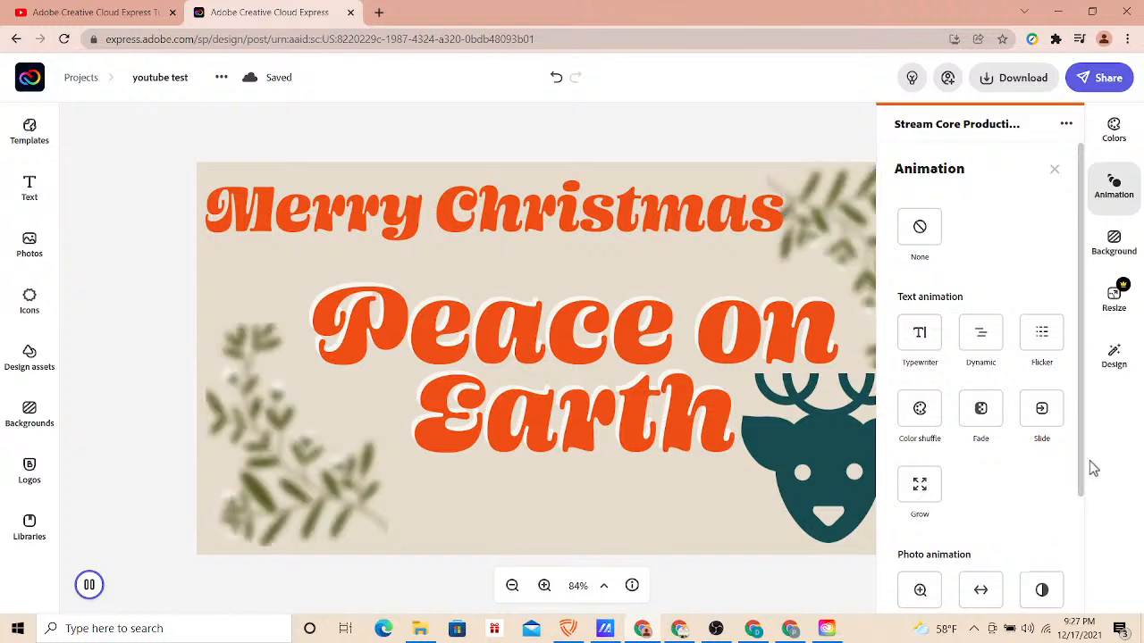
- Apply the Color photo animation to the post using the third suggested swatch, a teal, after trying the second one
left_click_drag(1081, 453, 1067, 613)
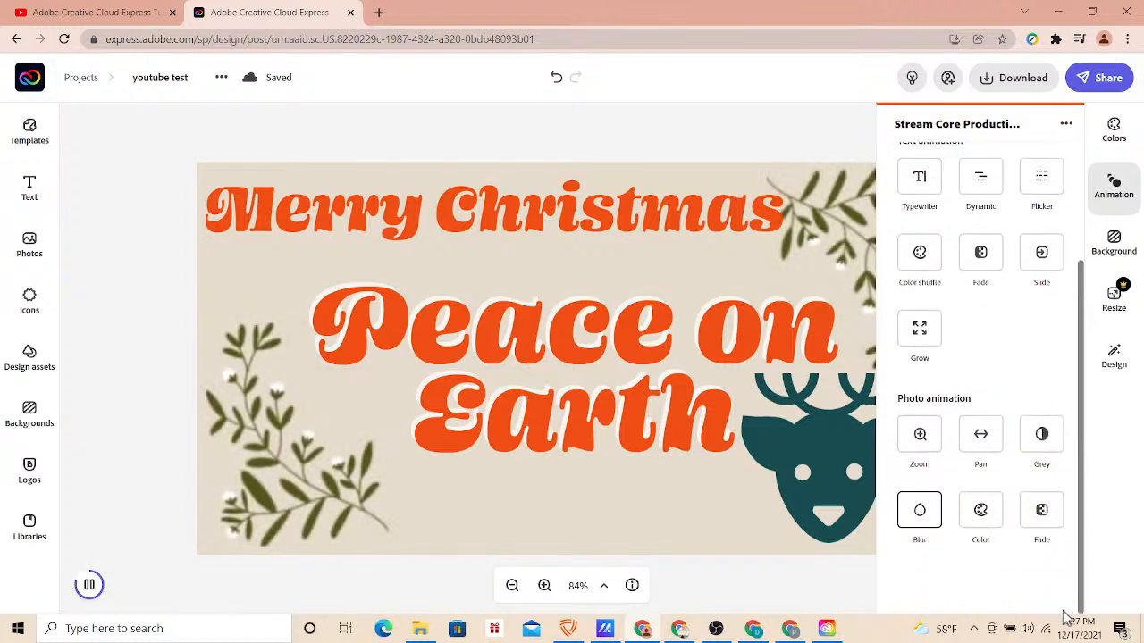
left_click(980, 513)
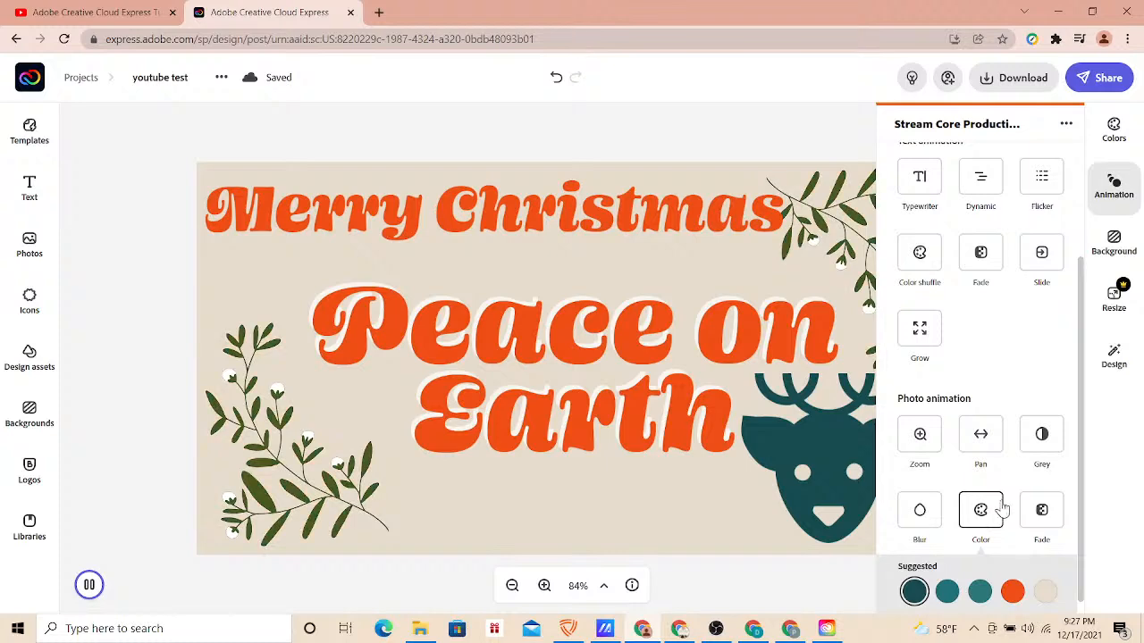
left_click(946, 591)
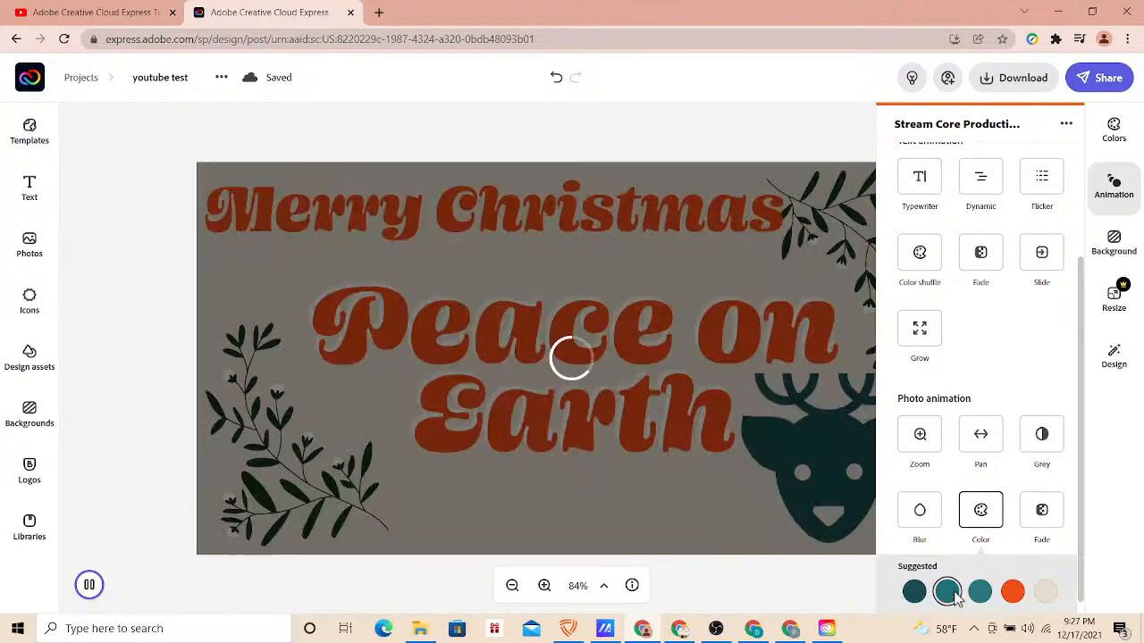
left_click(979, 594)
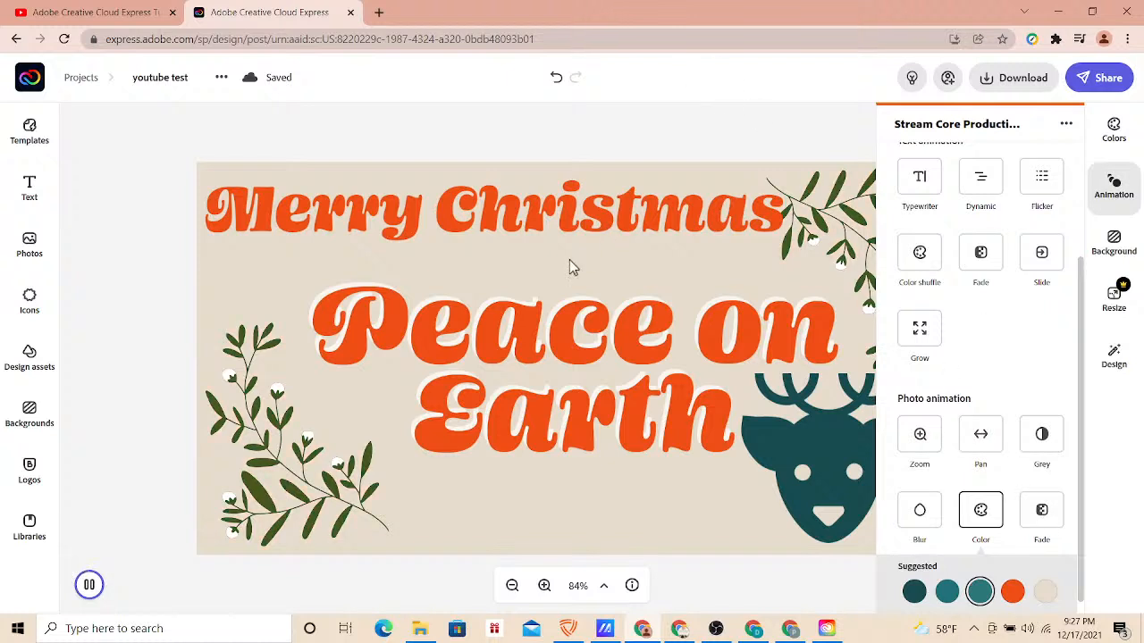
left_click(703, 146)
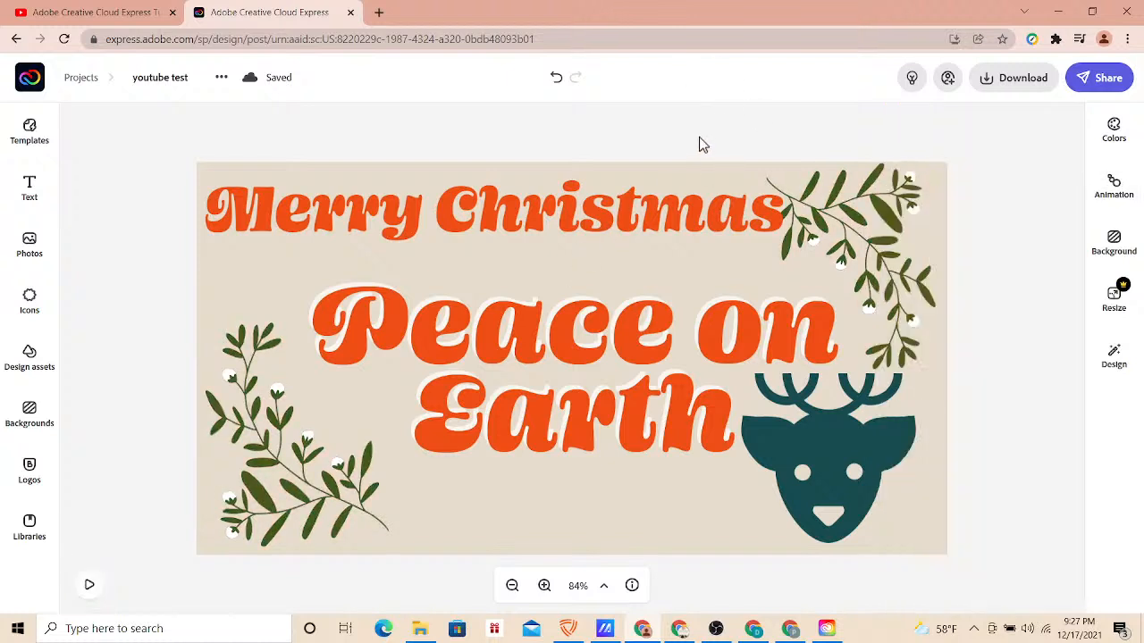
- Look over the background layout options and the brand and variation choices for the post's design
left_click(1127, 246)
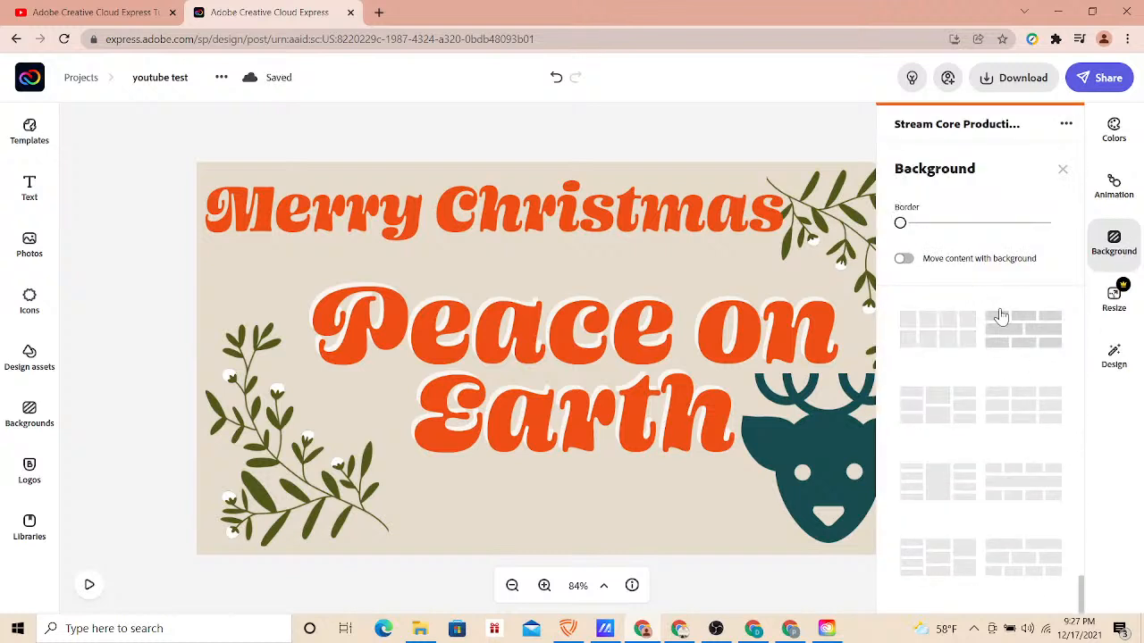
left_click(618, 122)
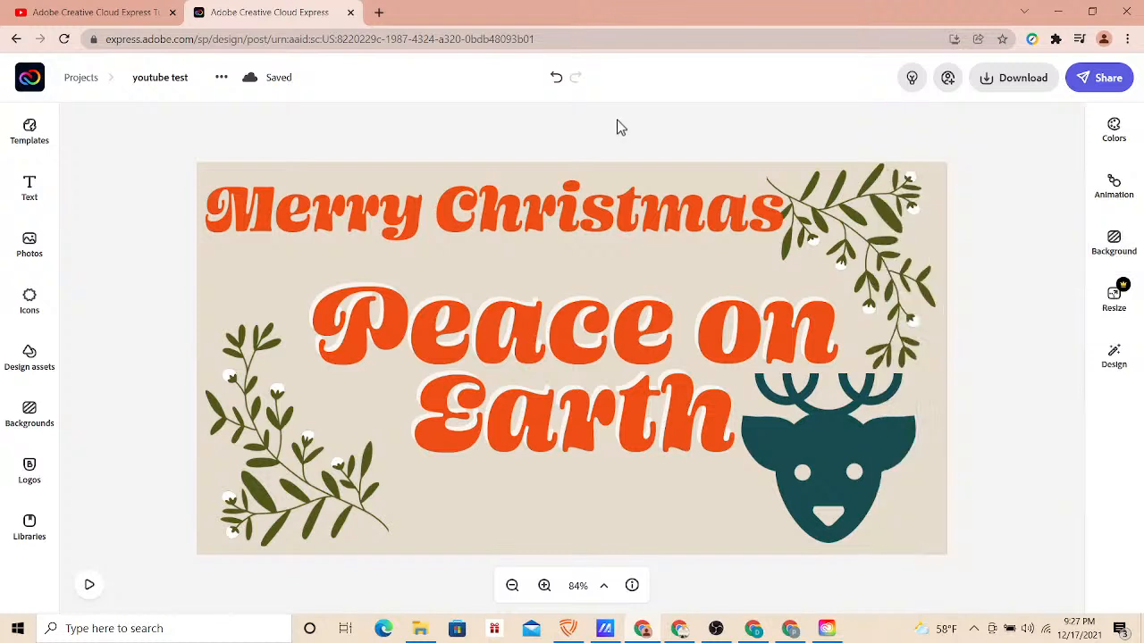
left_click(1117, 357)
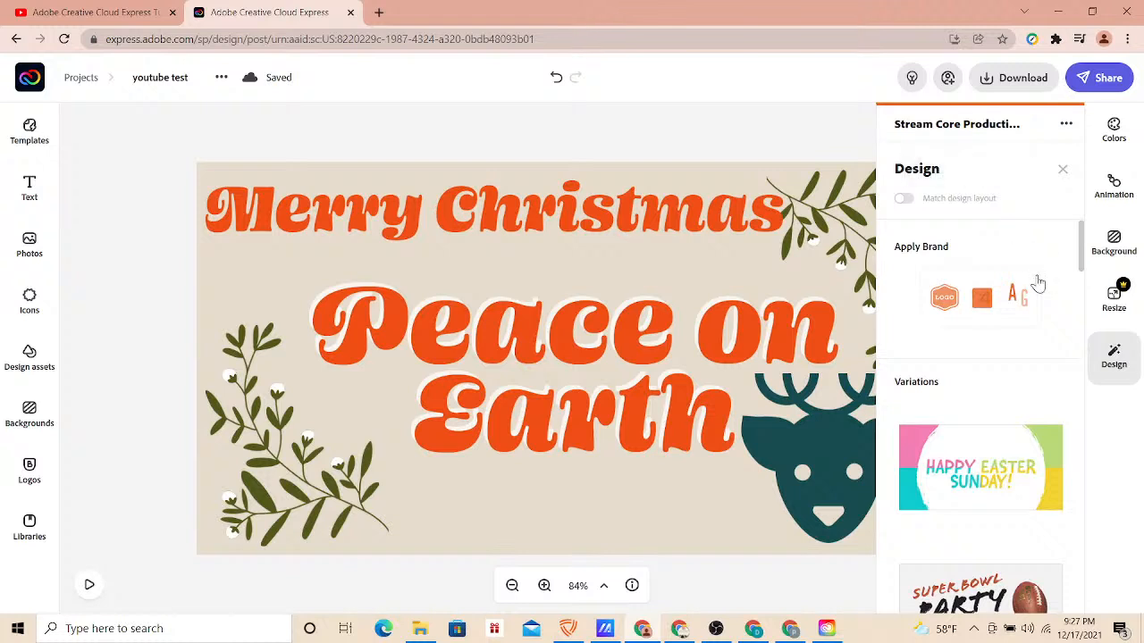
left_click_drag(1083, 252, 1077, 283)
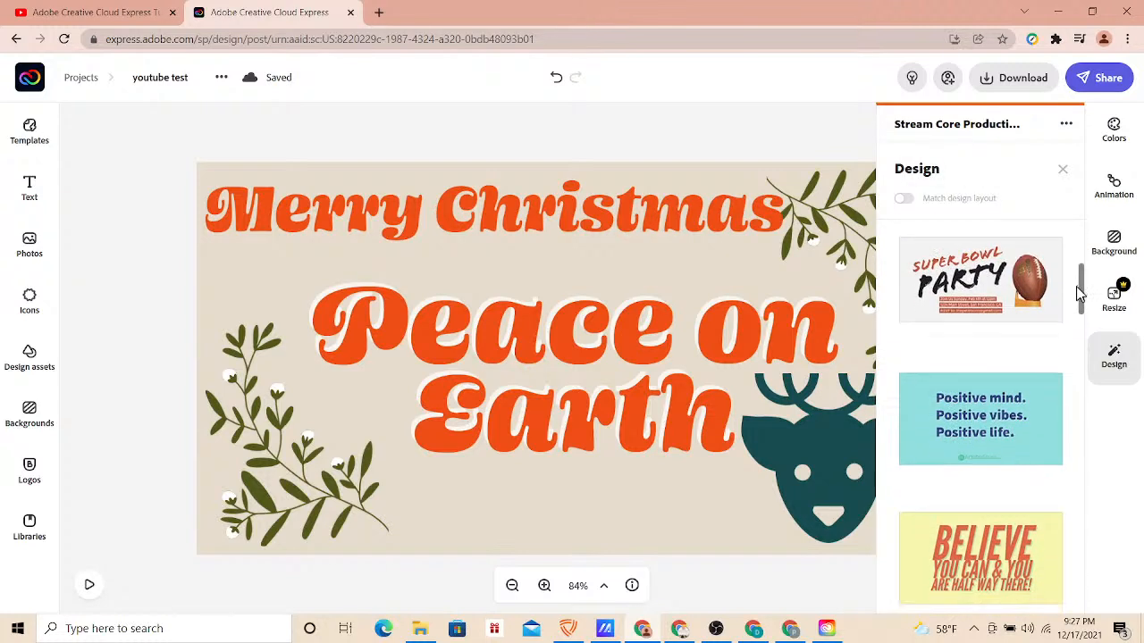
left_click_drag(1079, 288, 1082, 250)
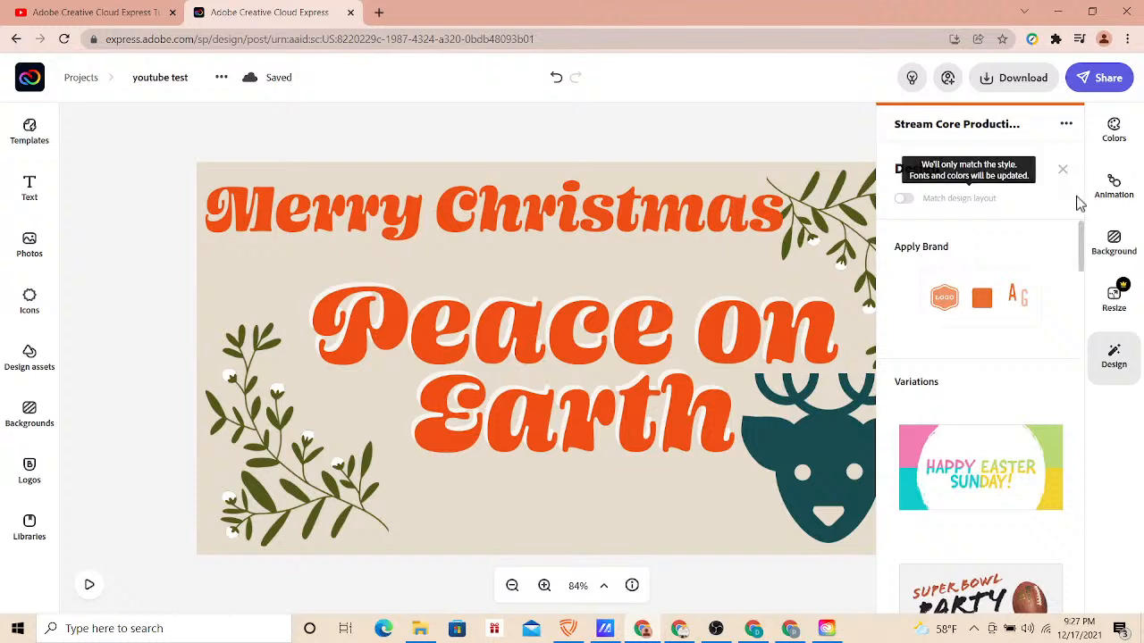
left_click(572, 136)
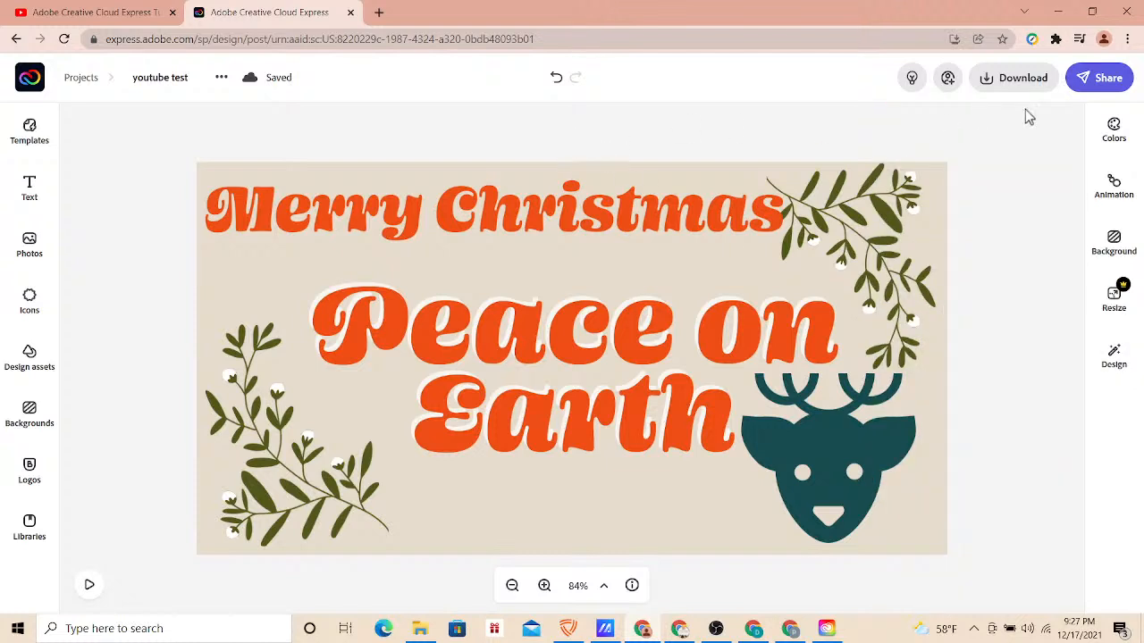
- Try the first six Decorative color palettes on the post one after another
left_click(1116, 130)
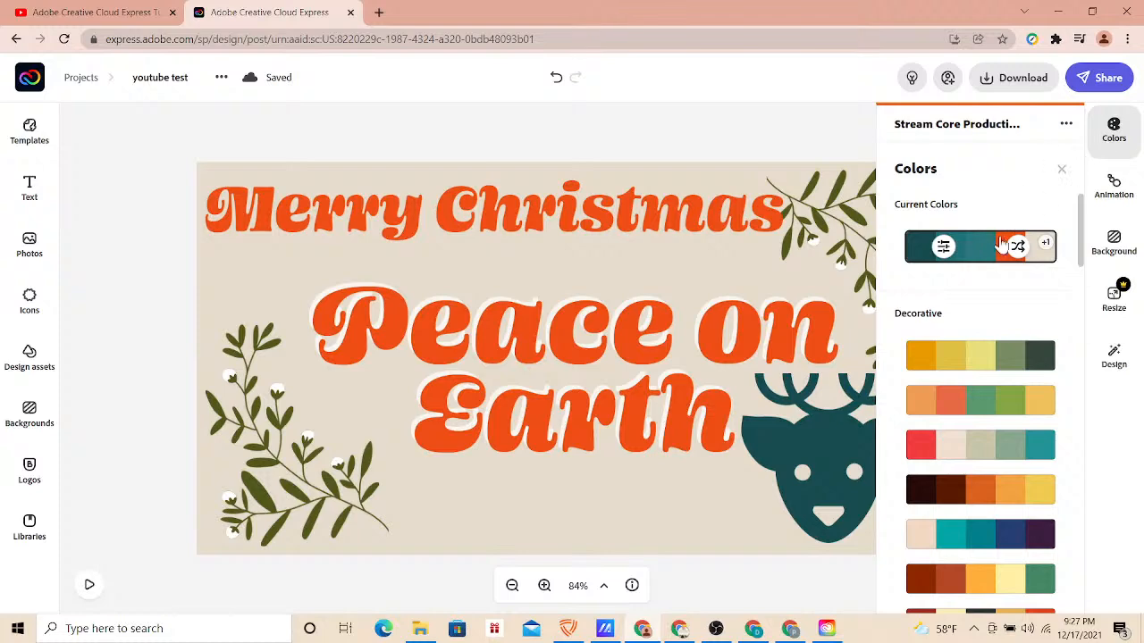
left_click(939, 367)
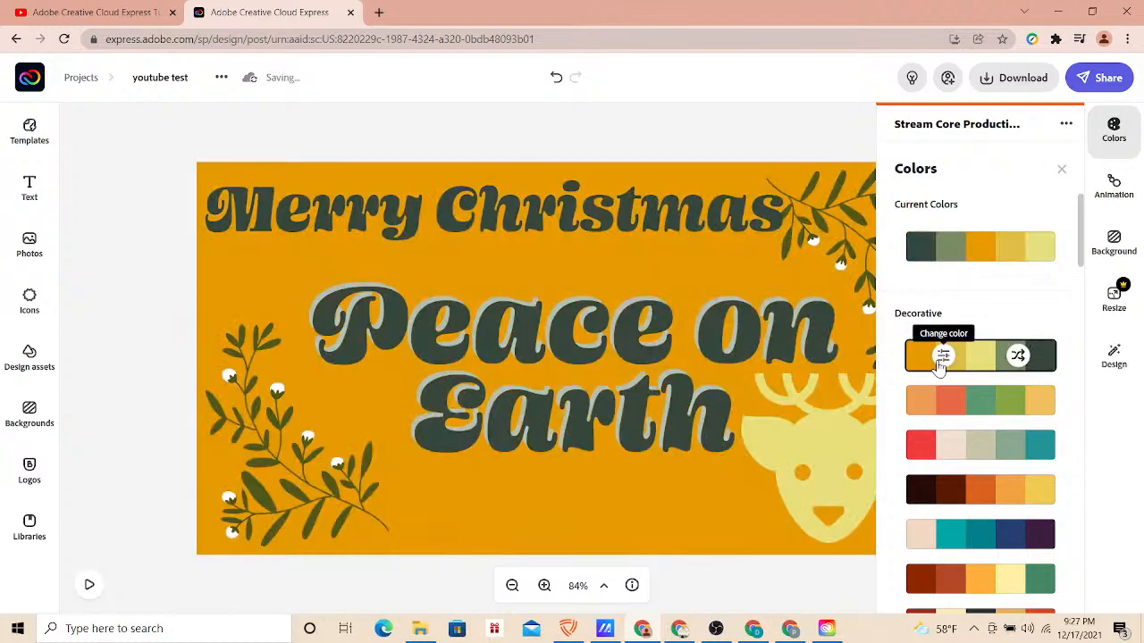
left_click(941, 411)
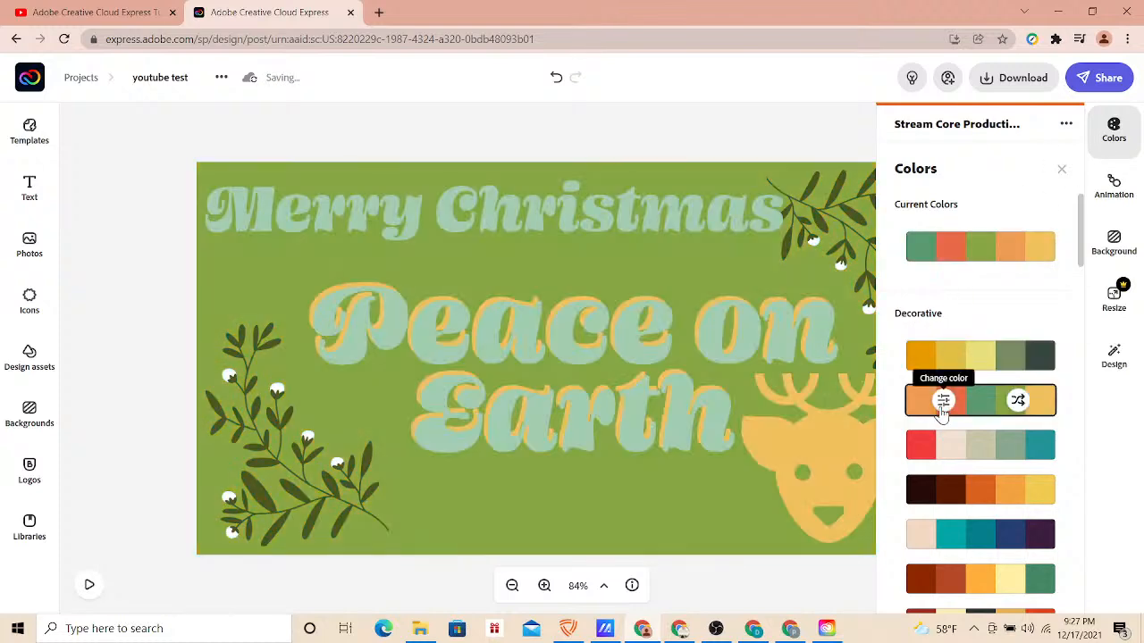
left_click(938, 454)
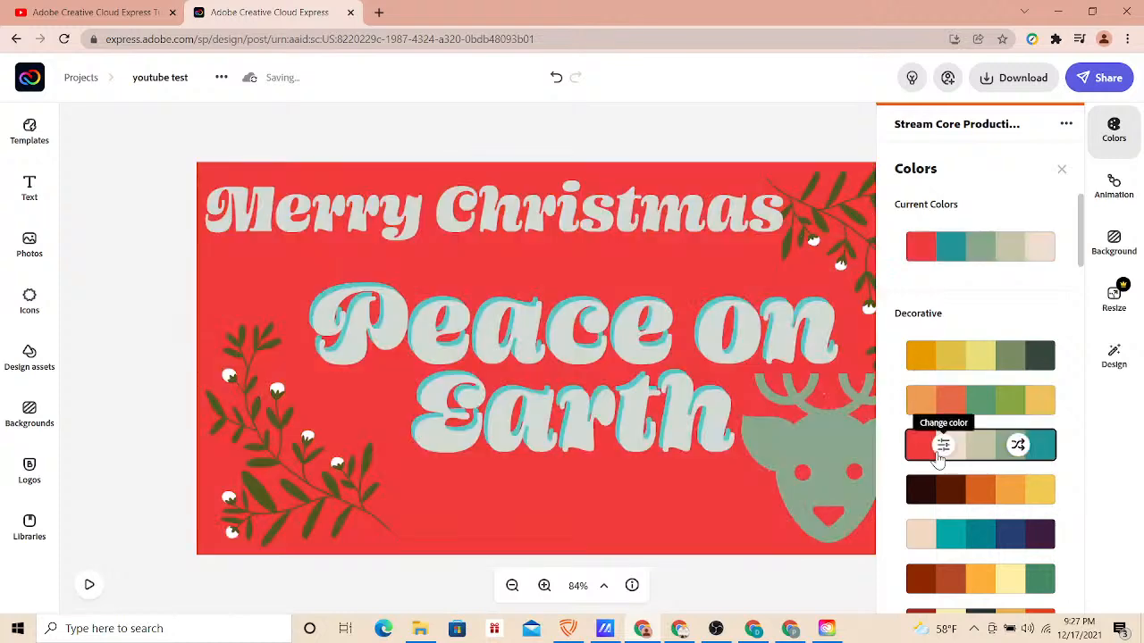
left_click(944, 505)
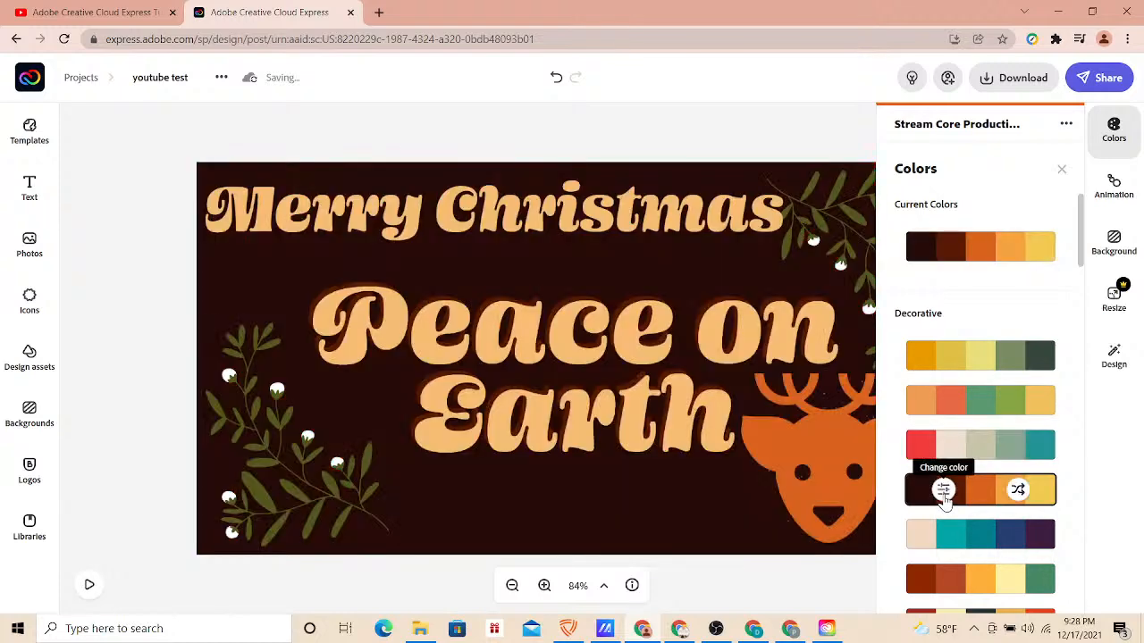
left_click(944, 539)
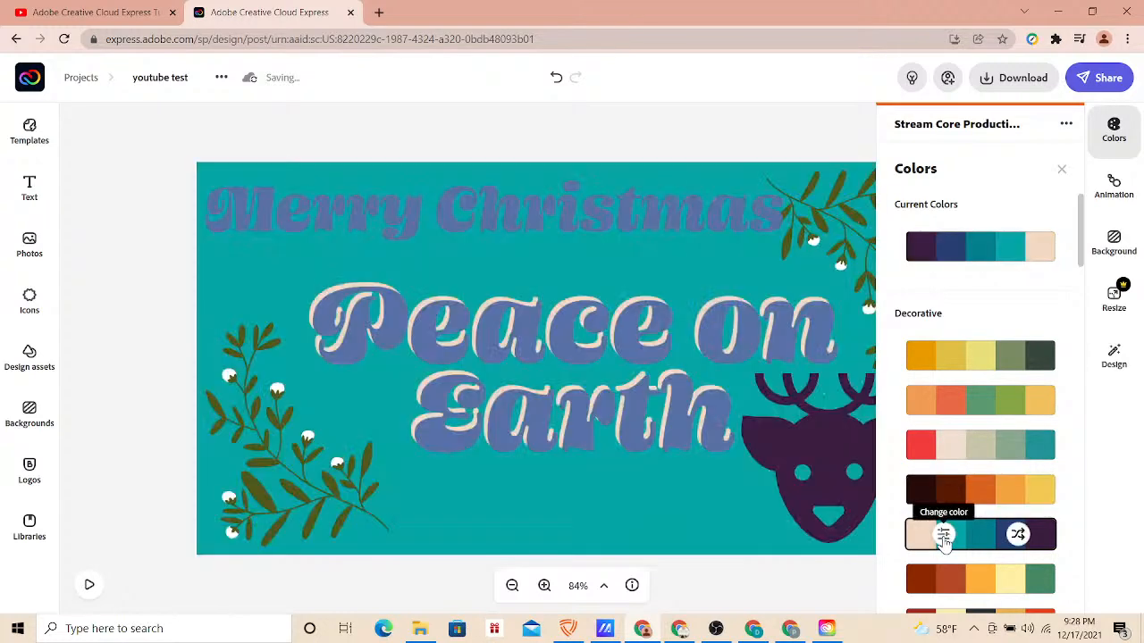
left_click(942, 585)
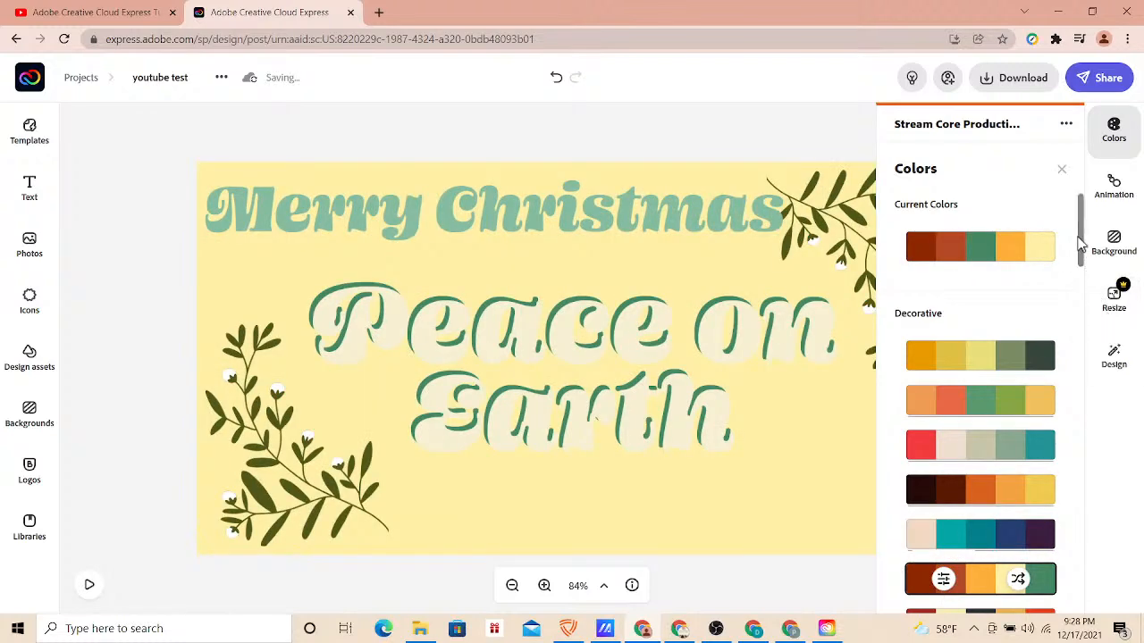
- Recolor the post with the Decorative palette of dark red, cream, charcoal, gold and bright red after trying the mint green one
left_click_drag(1081, 248, 1082, 300)
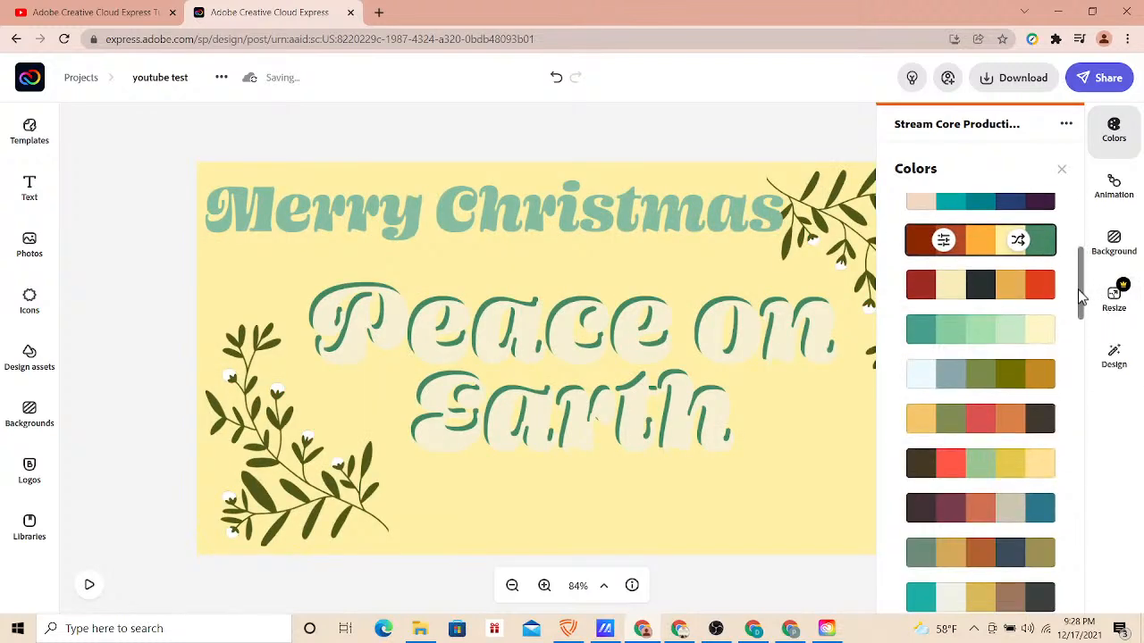
left_click(975, 332)
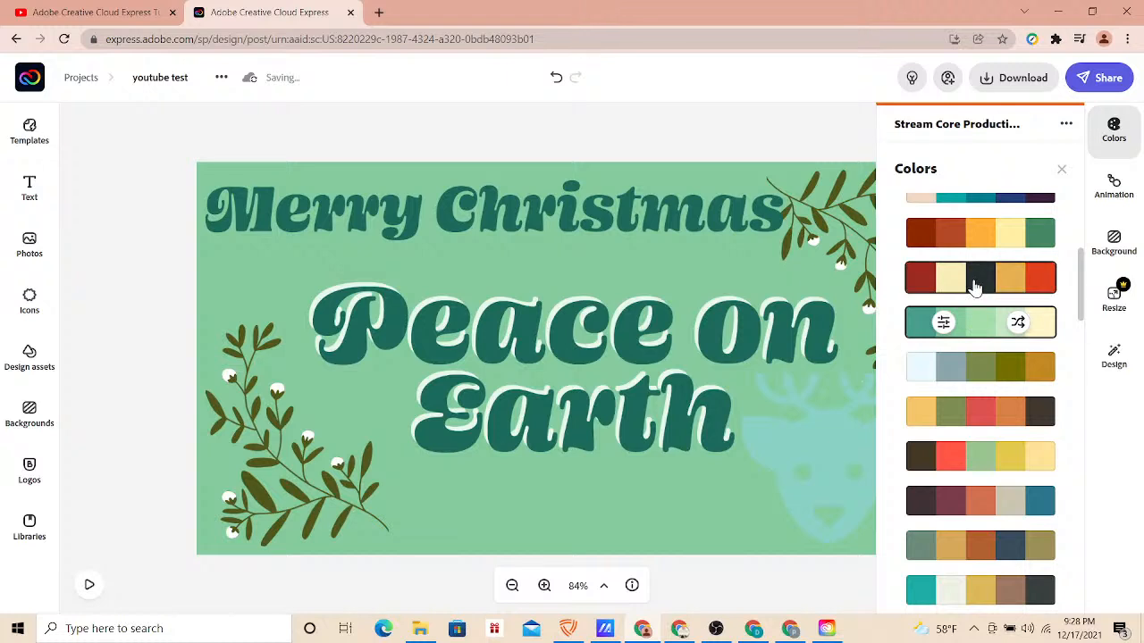
left_click(975, 284)
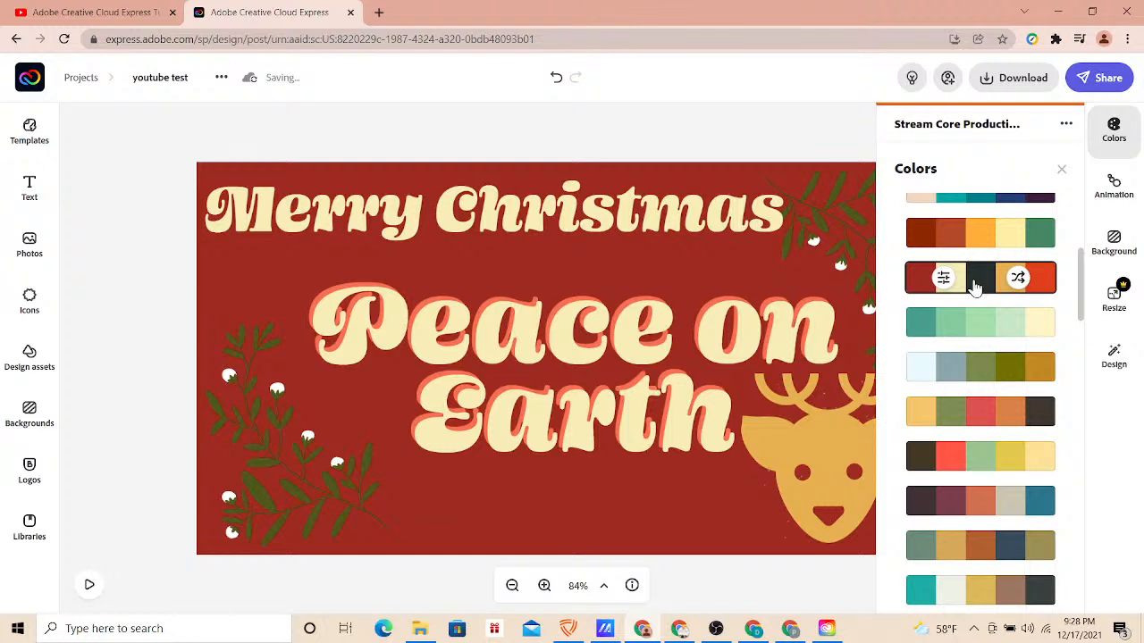
left_click(746, 136)
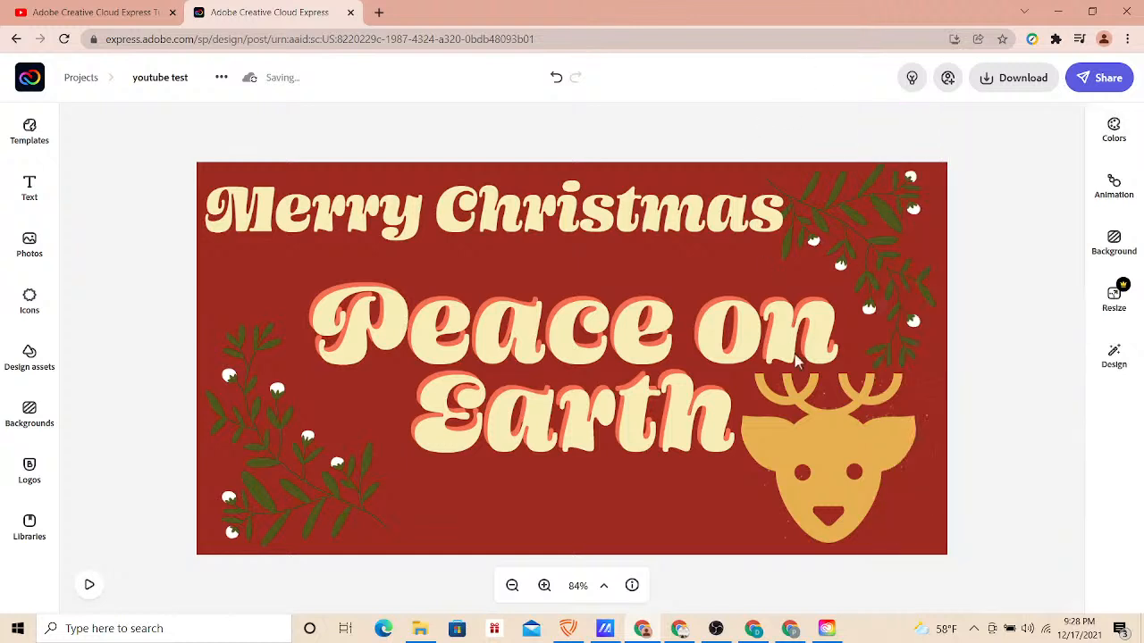
- Recolor the reindeer icon with the bright red from the current palette
left_click(839, 452)
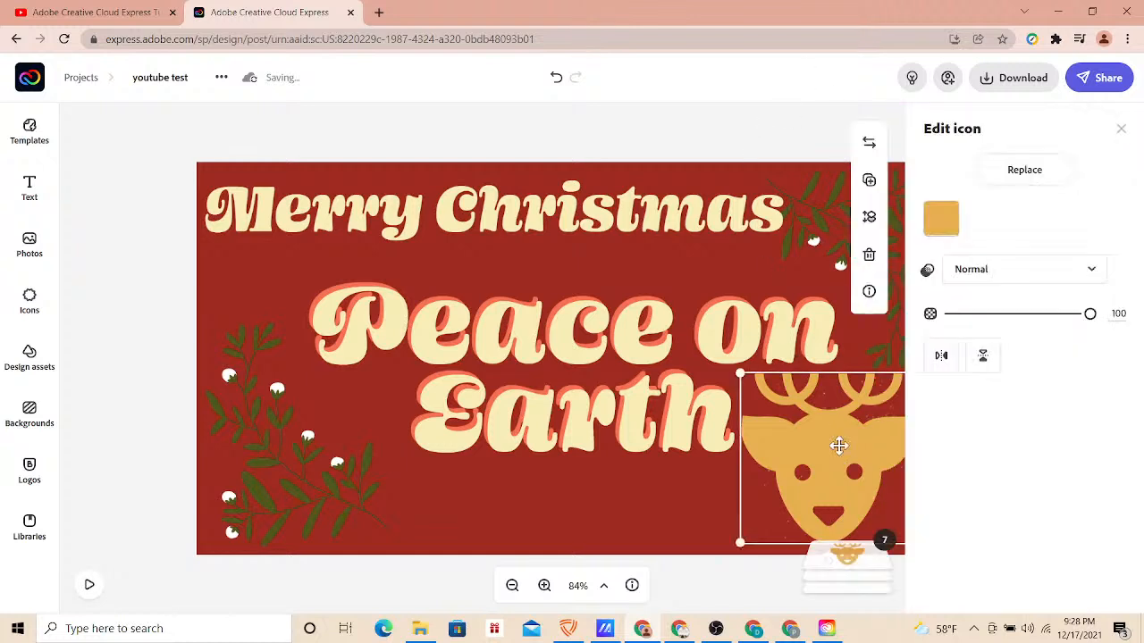
left_click(939, 223)
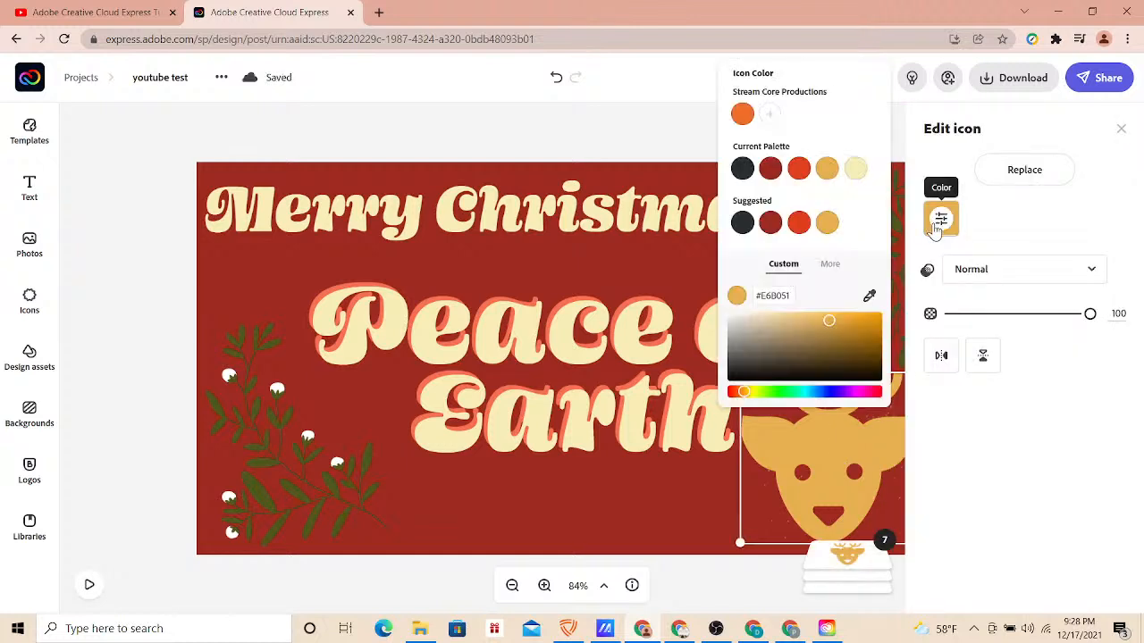
left_click(796, 175)
left_click(640, 107)
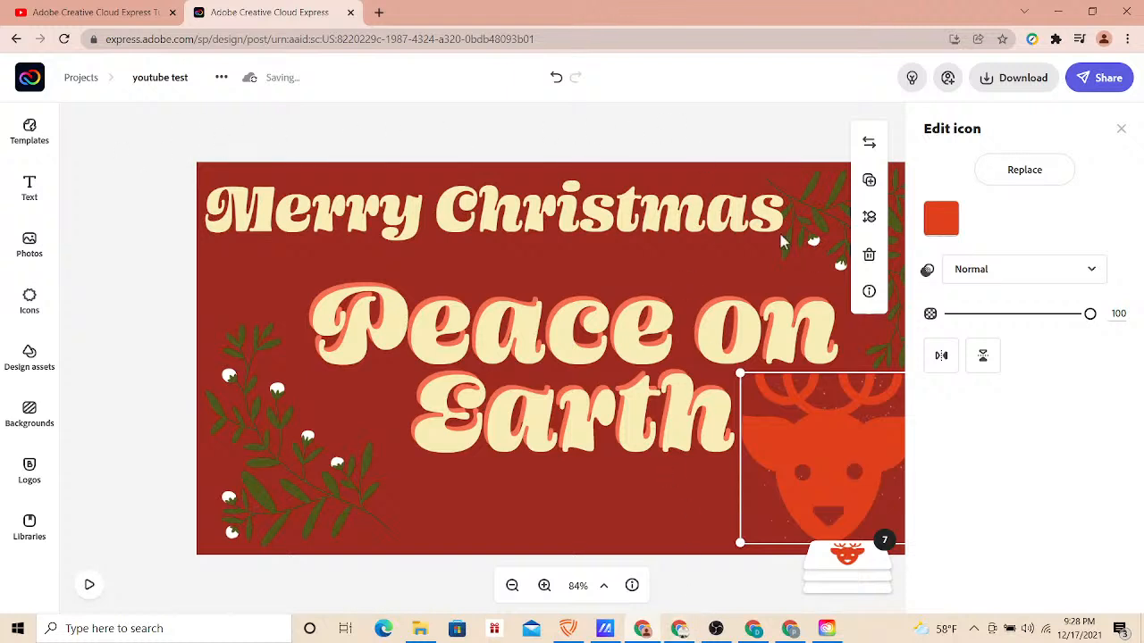
- Download the finished Christmas post as an MP4 Video (720p)
left_click(1001, 80)
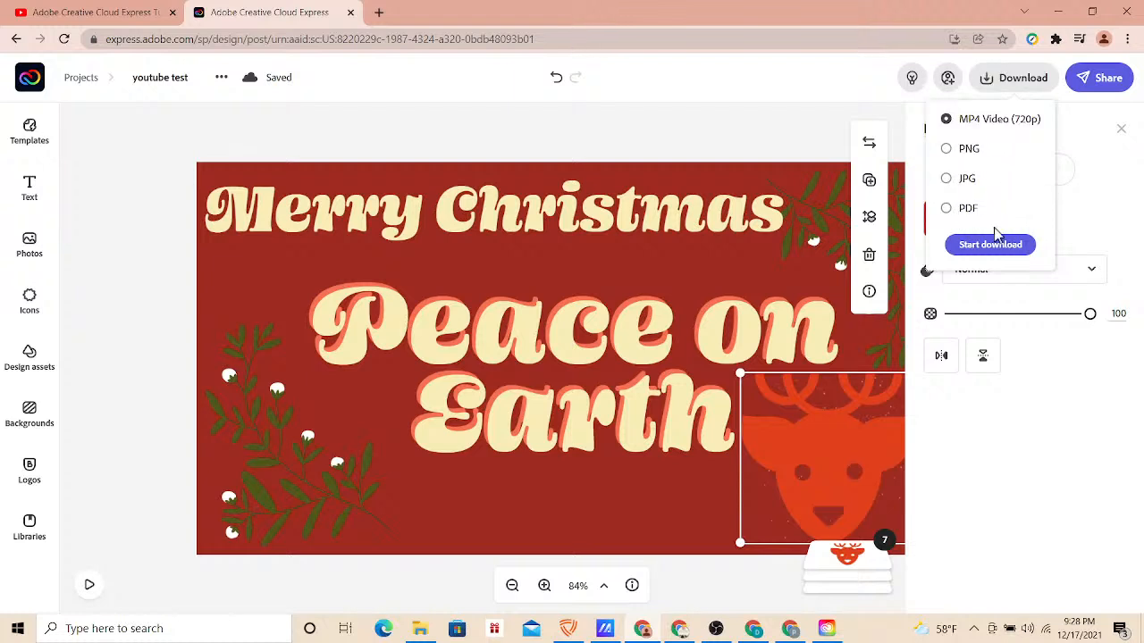
left_click(167, 77)
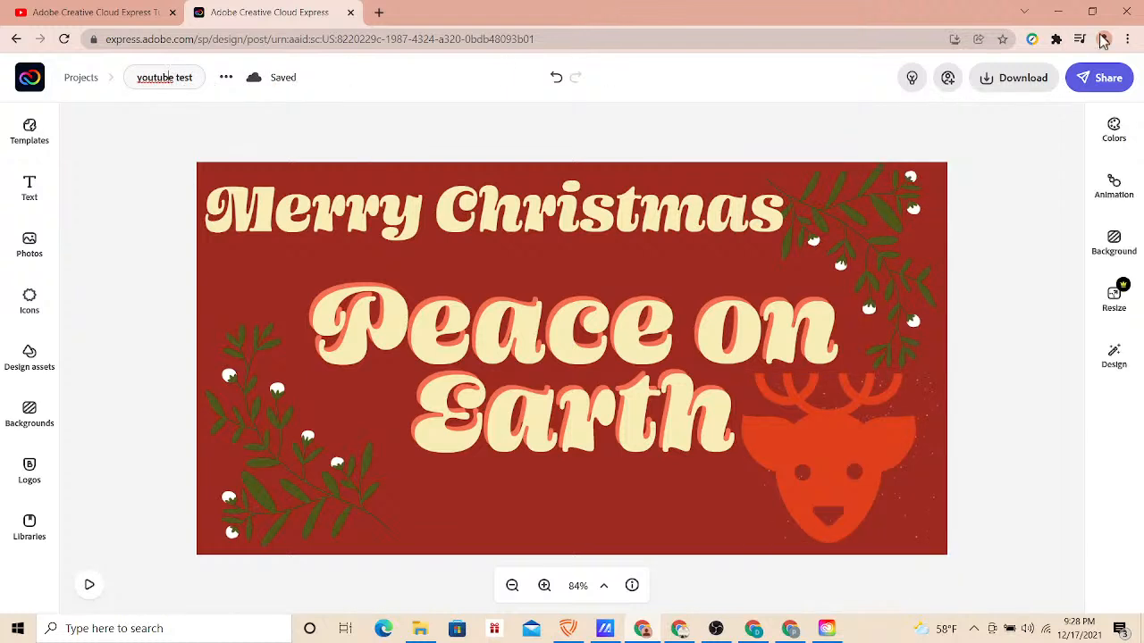
left_click(1010, 79)
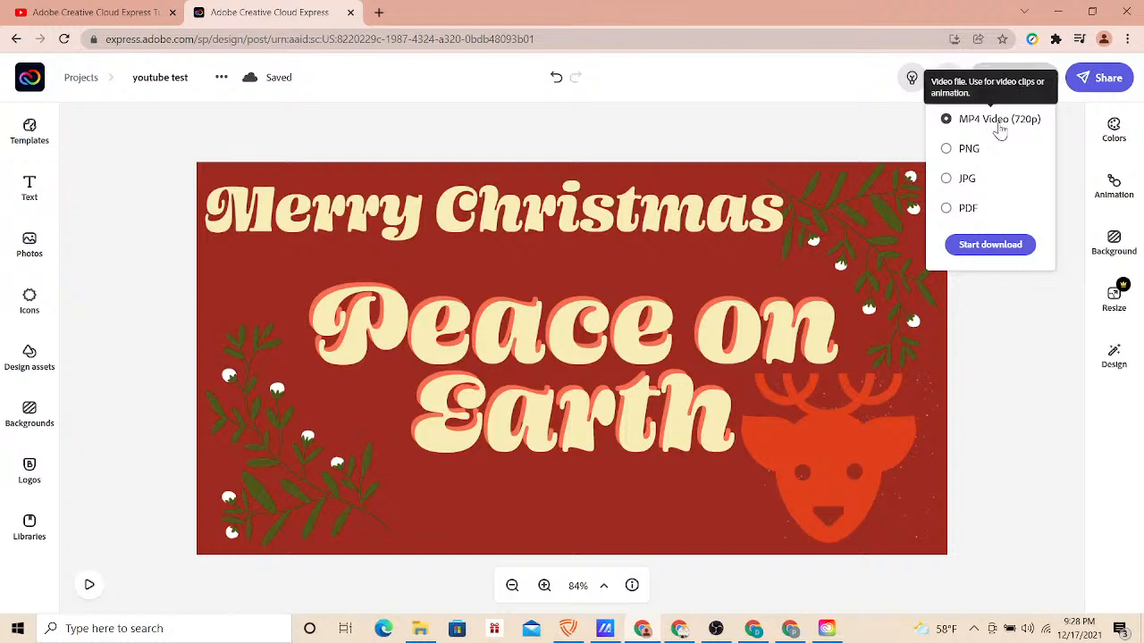
left_click(978, 247)
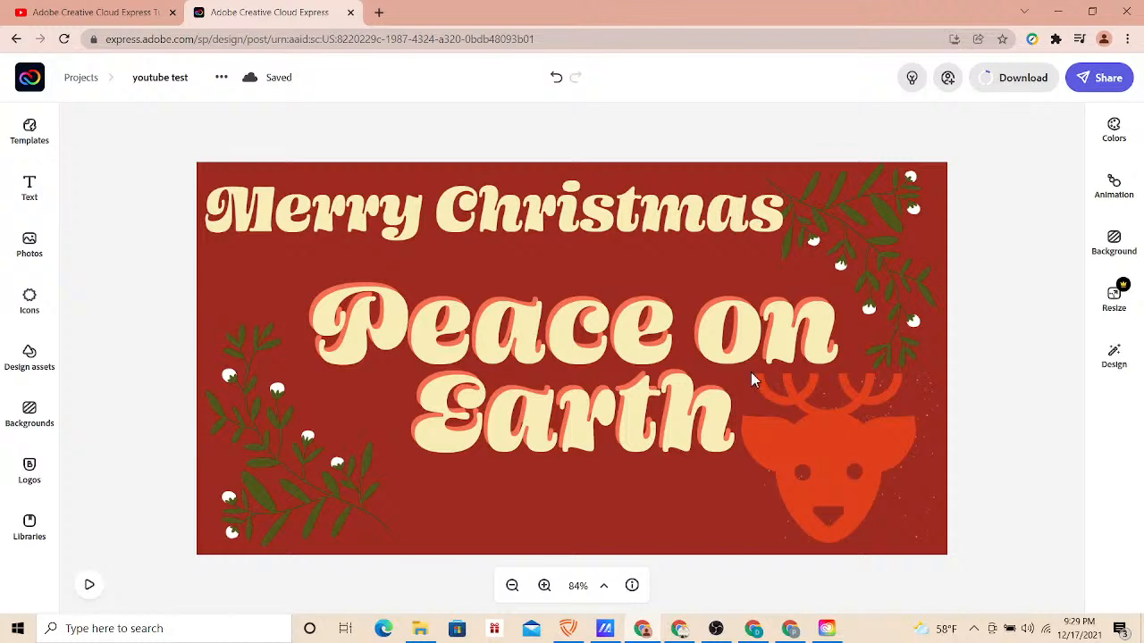
left_click(717, 630)
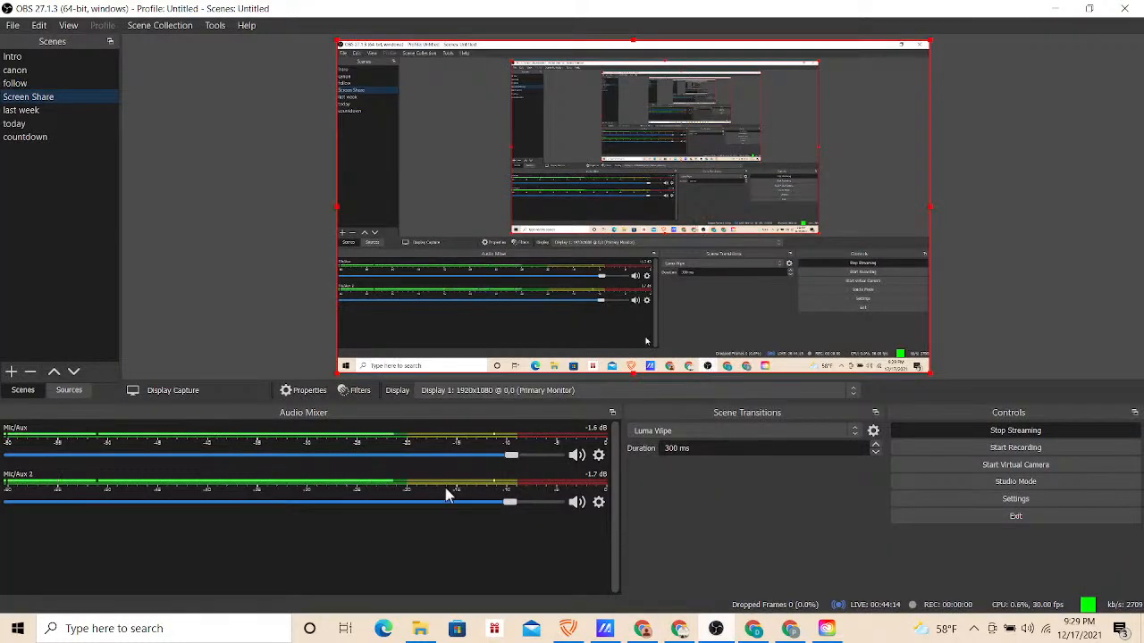
left_click(39, 83)
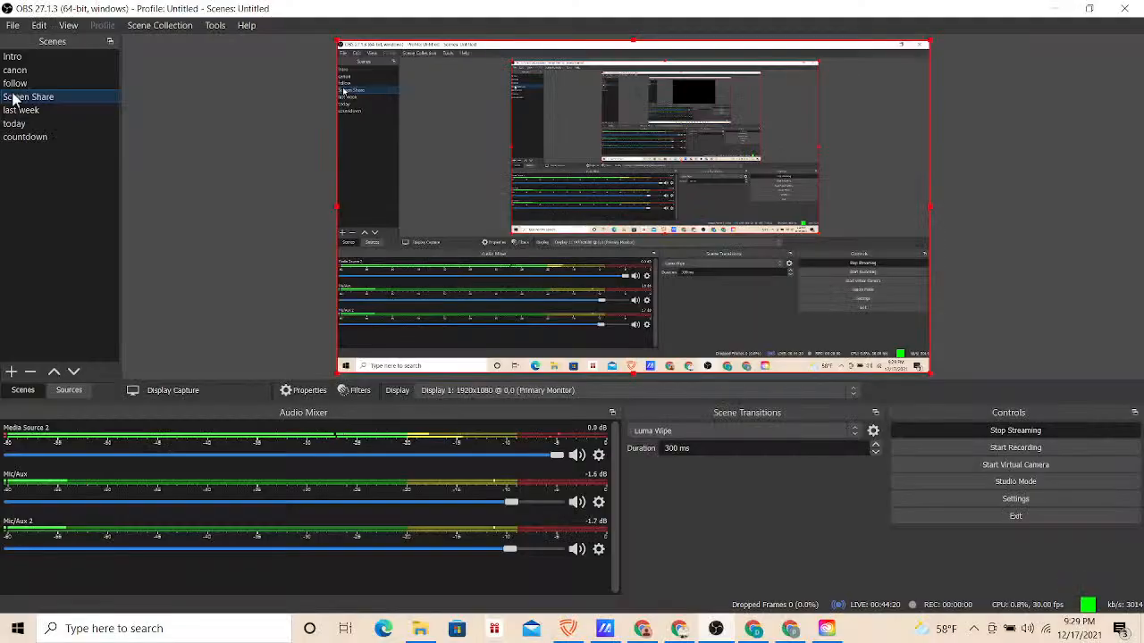
left_click(11, 94)
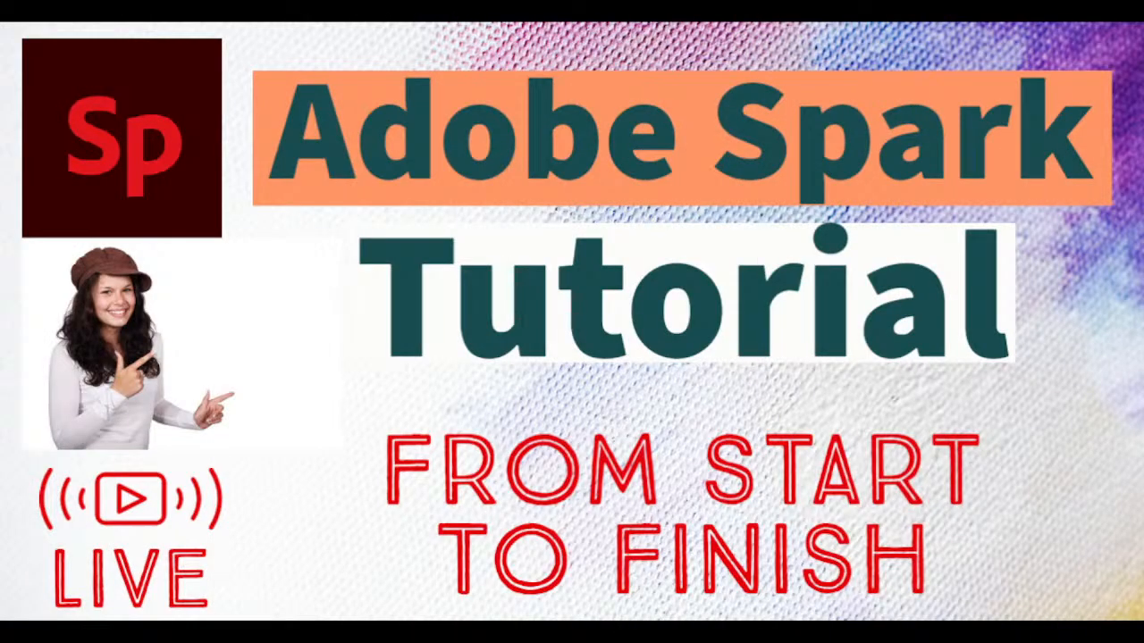